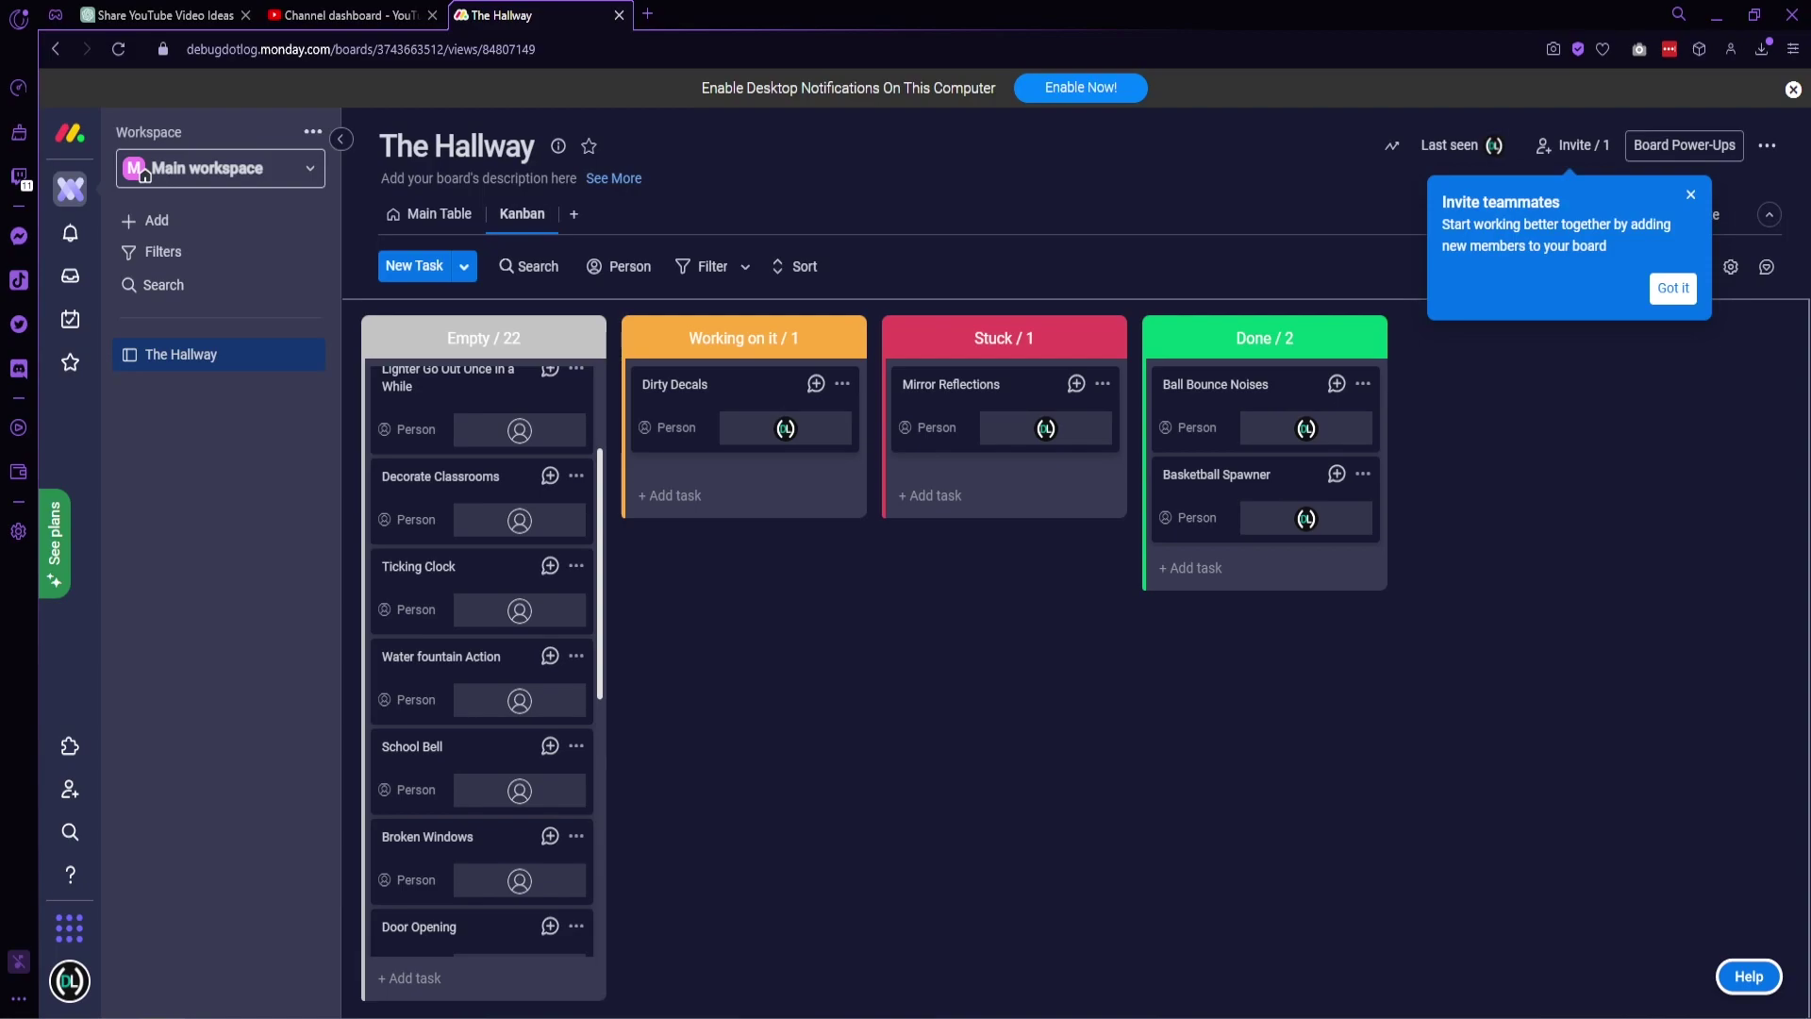
Drag the Ticking Clock card from Empty to the top of the Working on it column
scroll(481, 660, "down", 9)
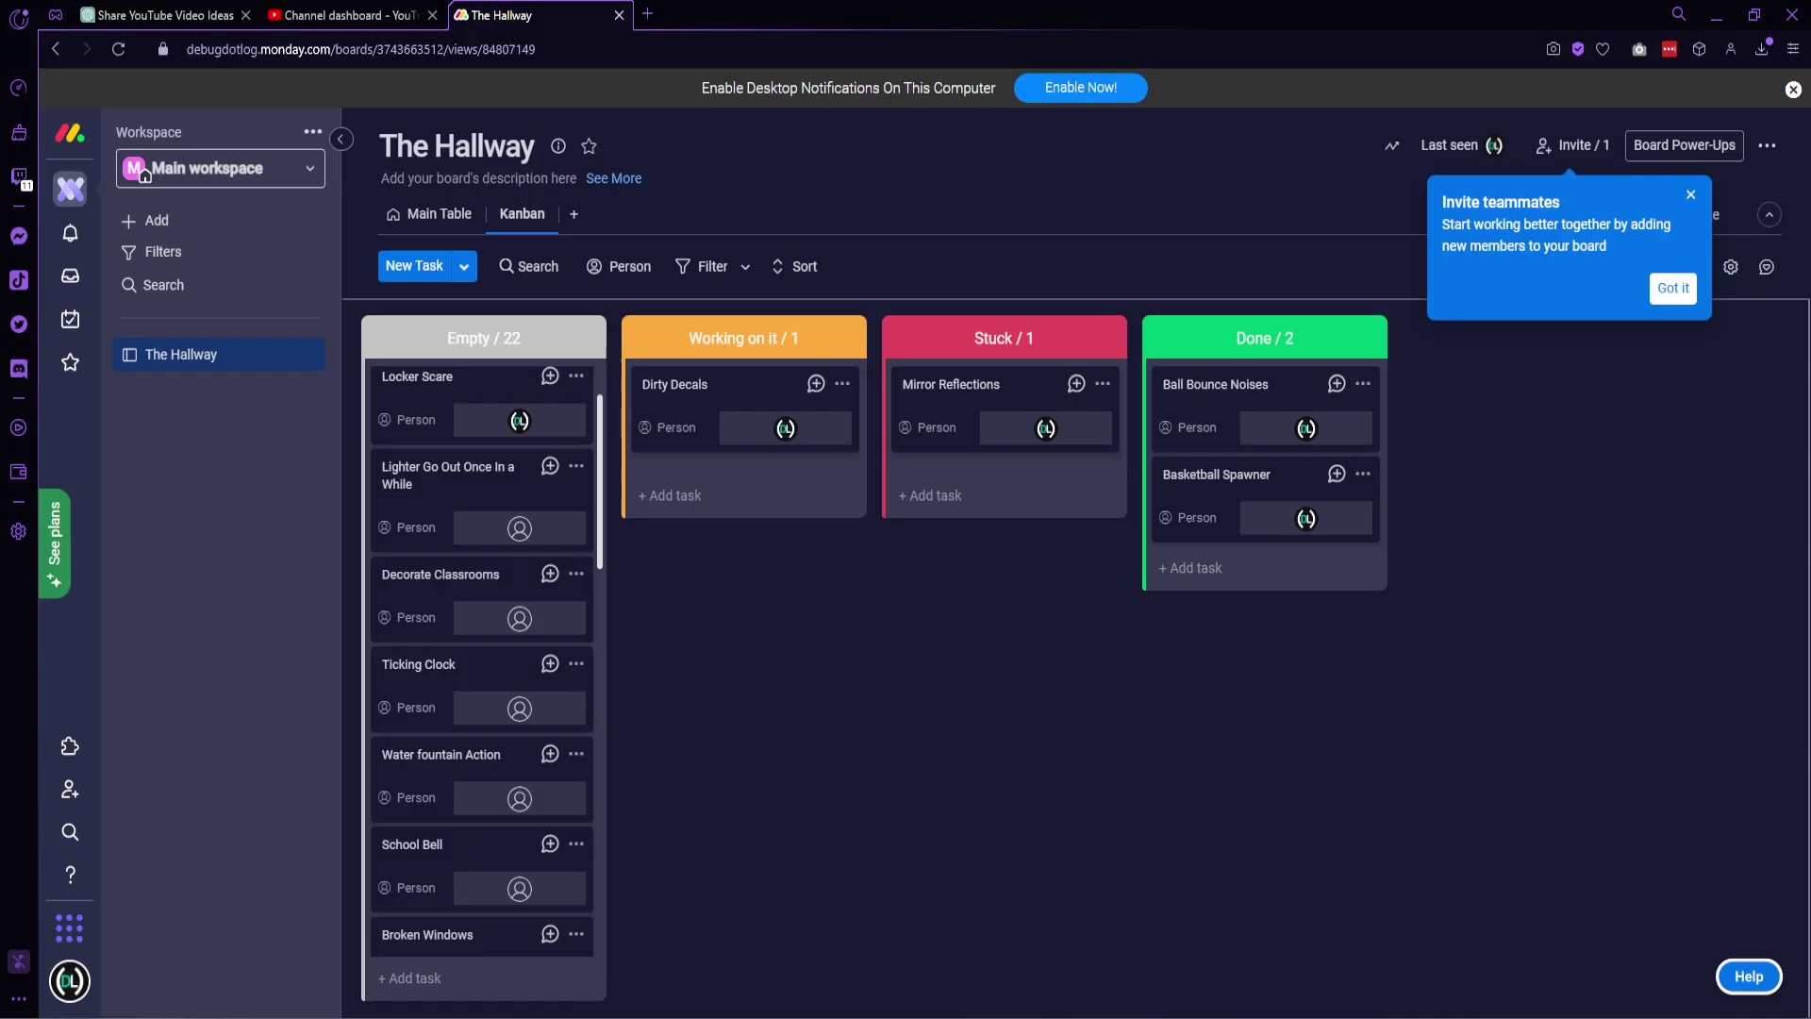
left_click_drag(419, 664, 679, 384)
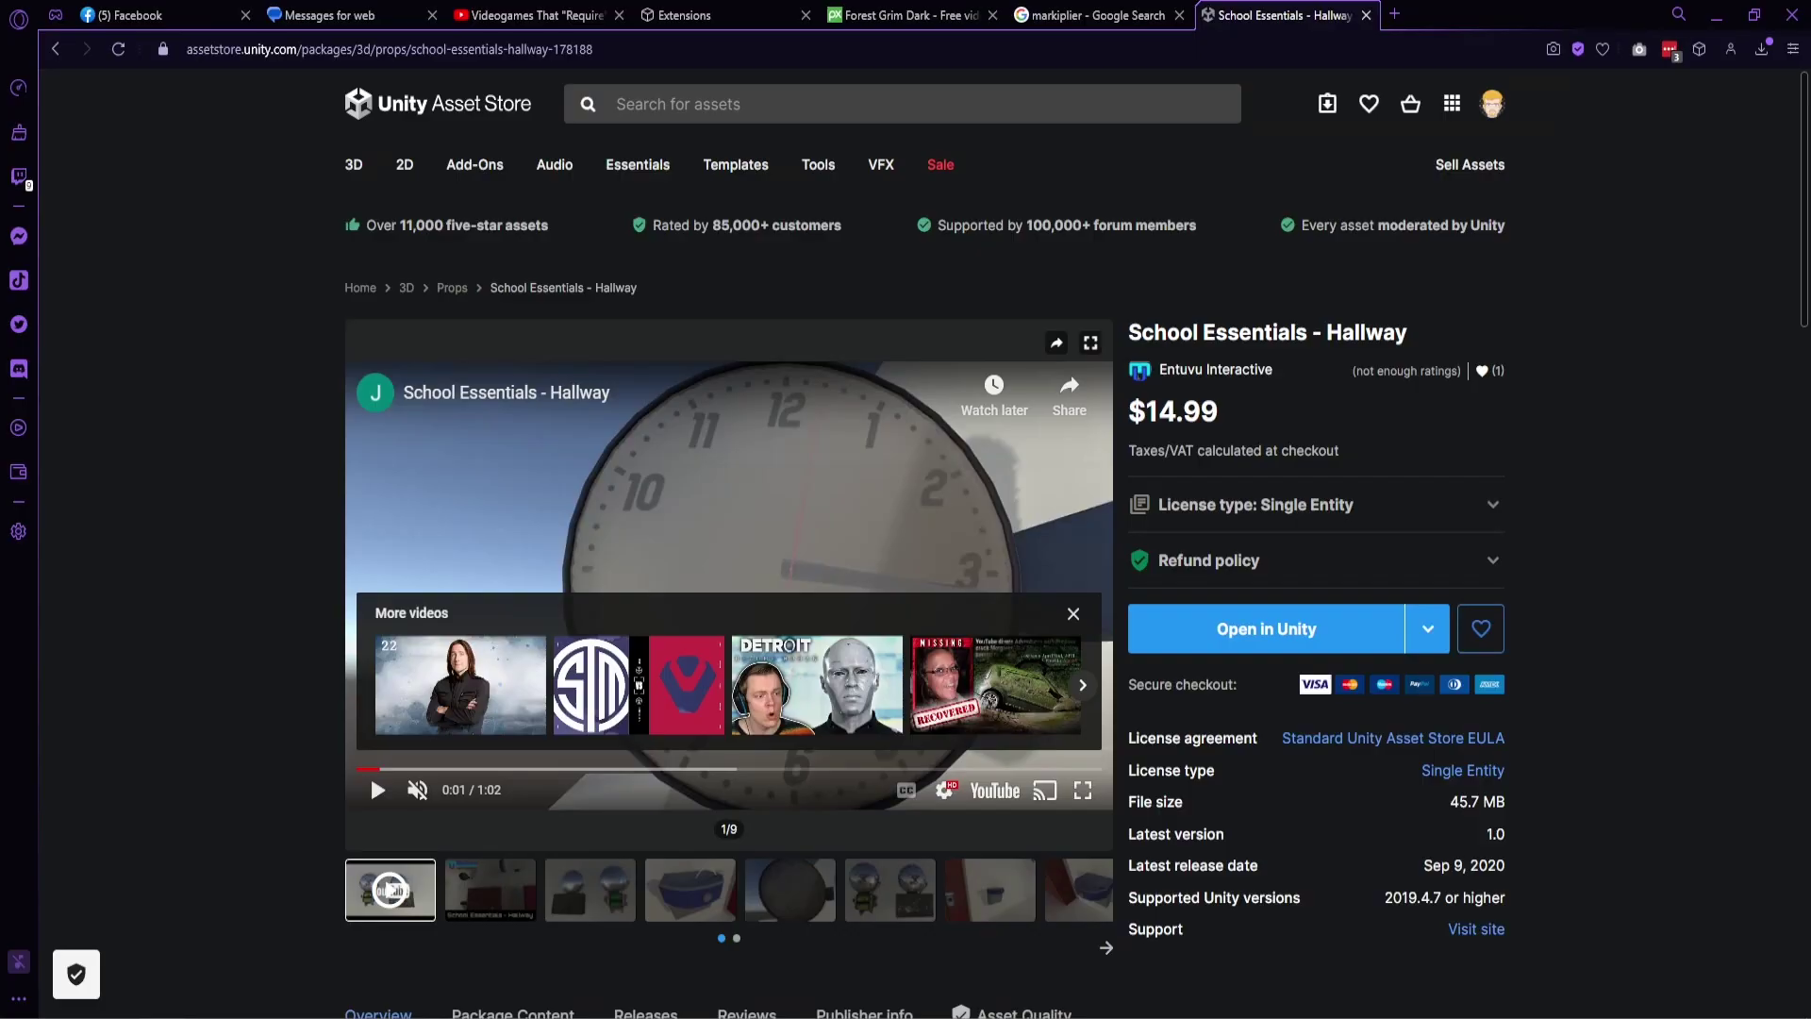
Scroll through the School Essentials - Hallway Overview to read its model and sound details
scroll(925, 565, "down", 3)
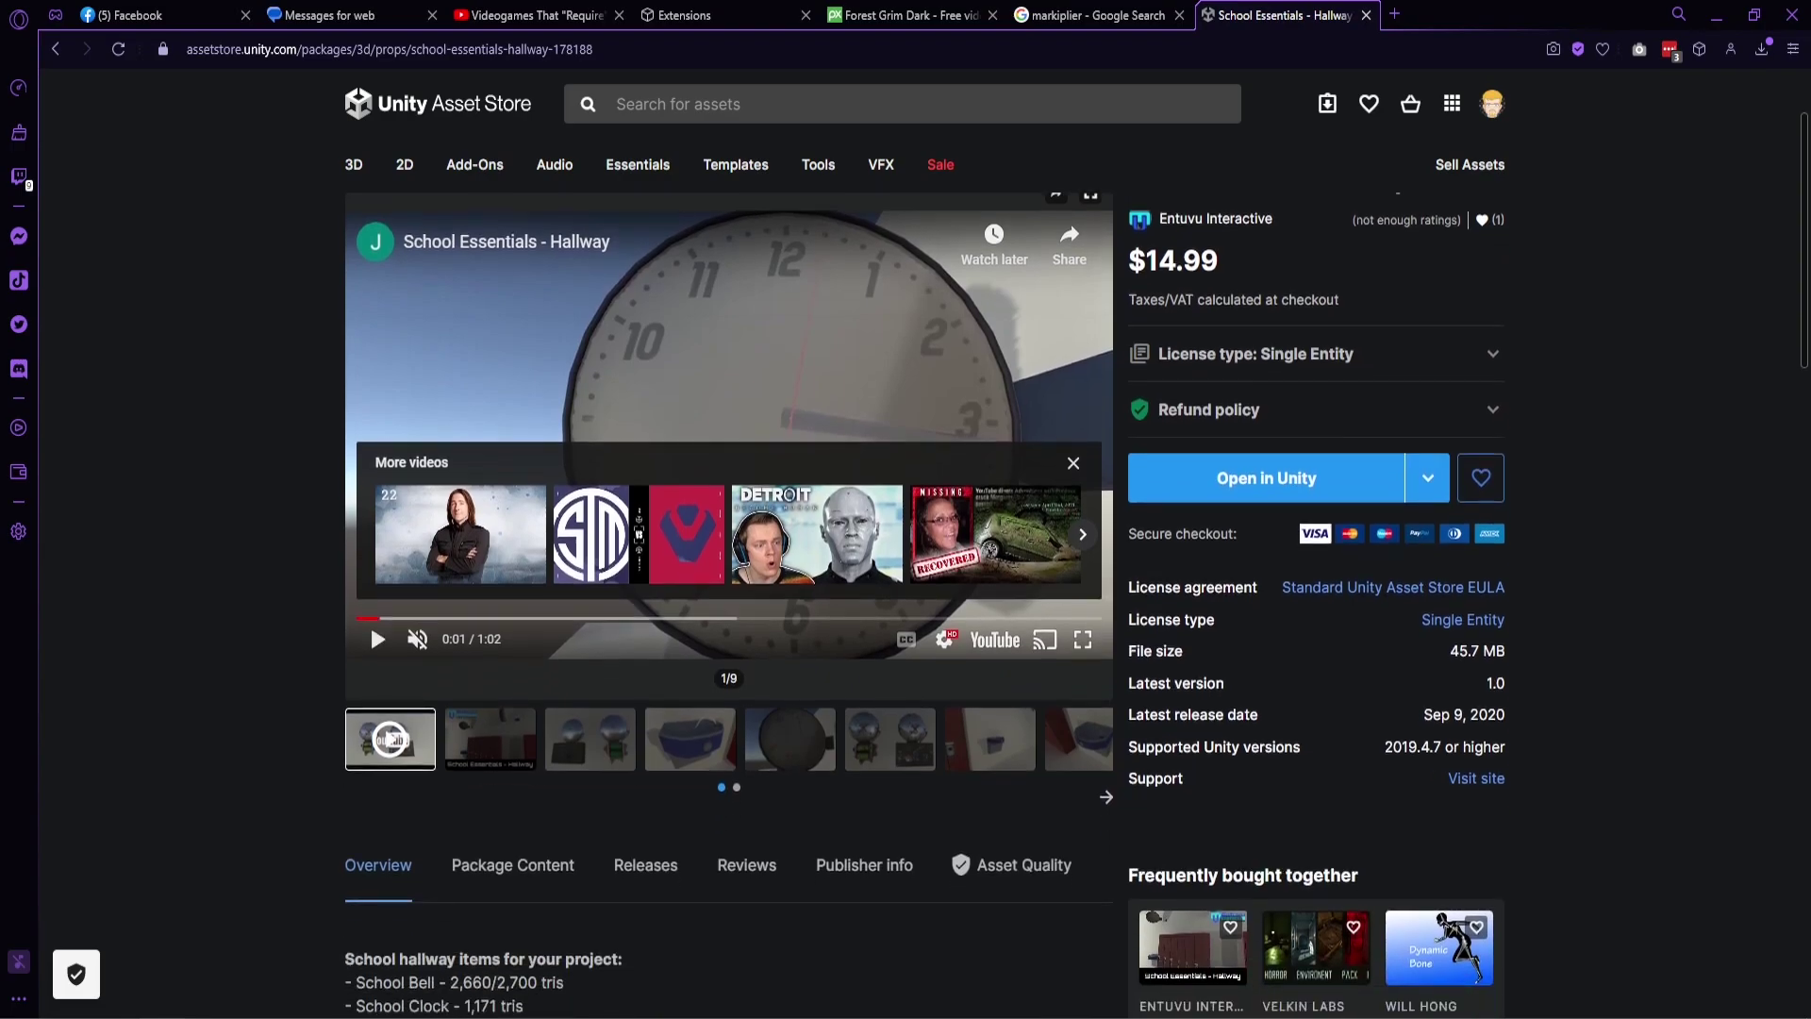
scroll(925, 566, "down", 3)
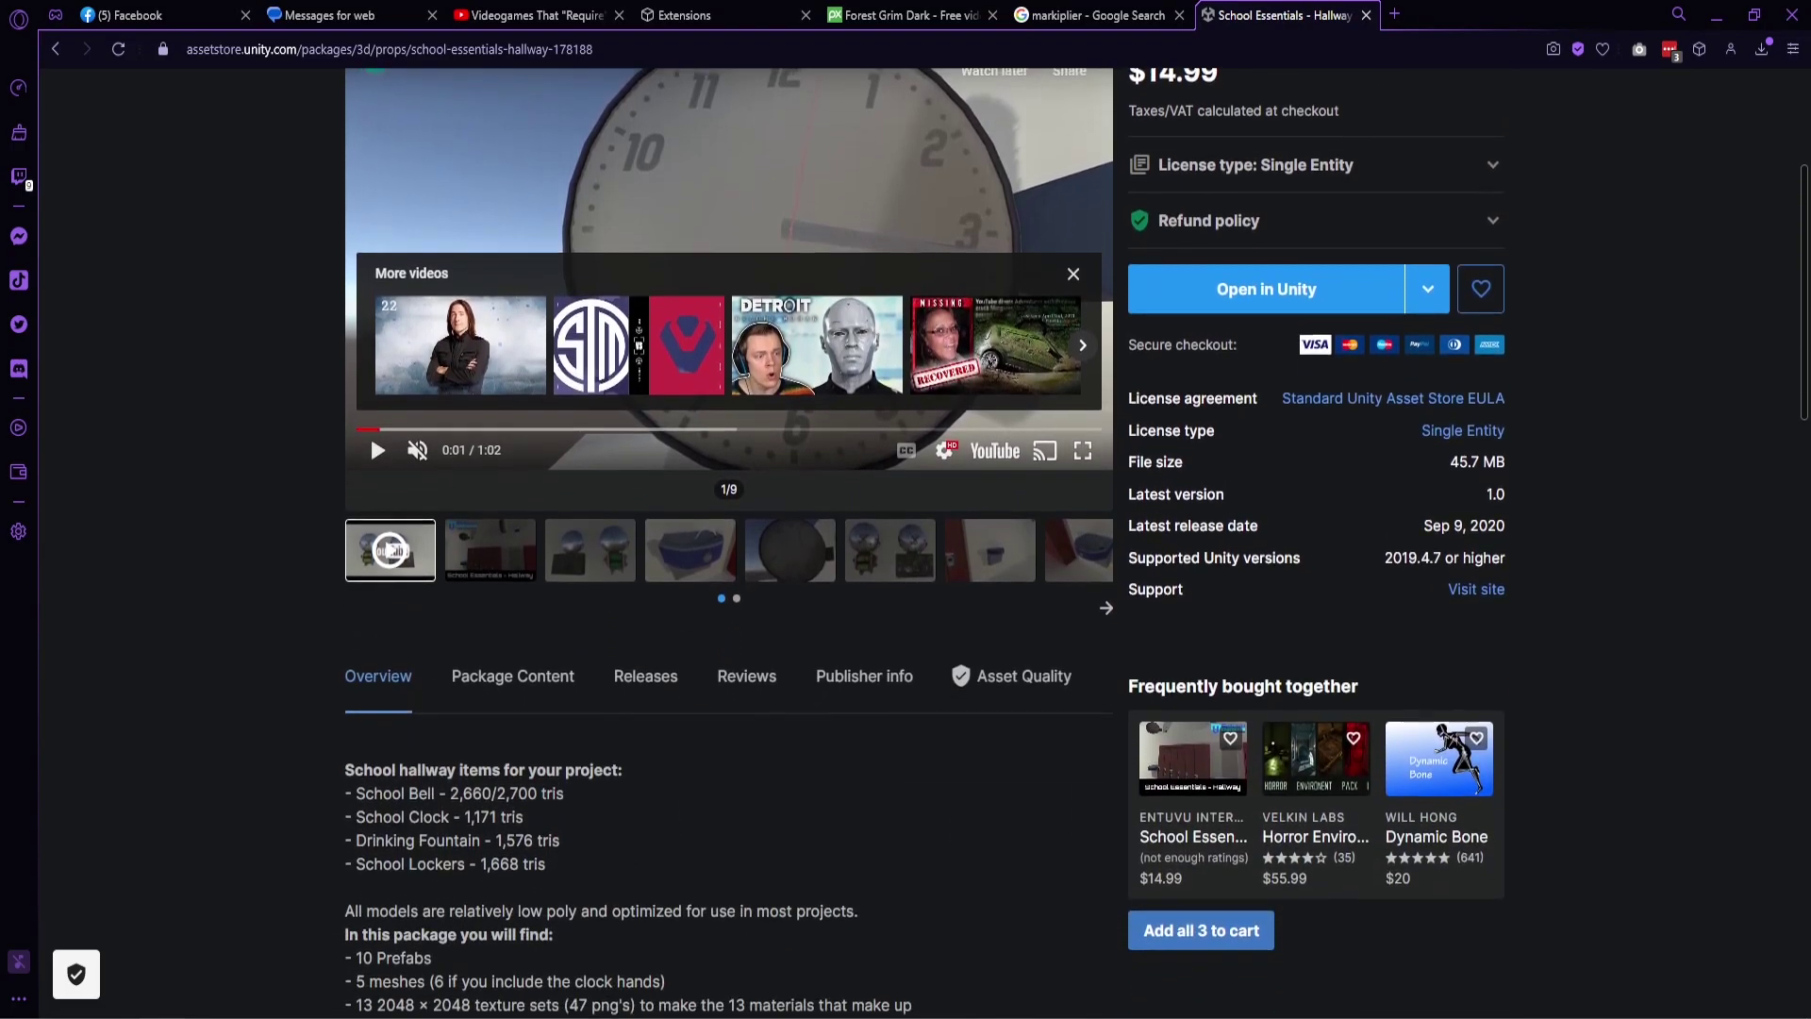
scroll(924, 566, "down", 2)
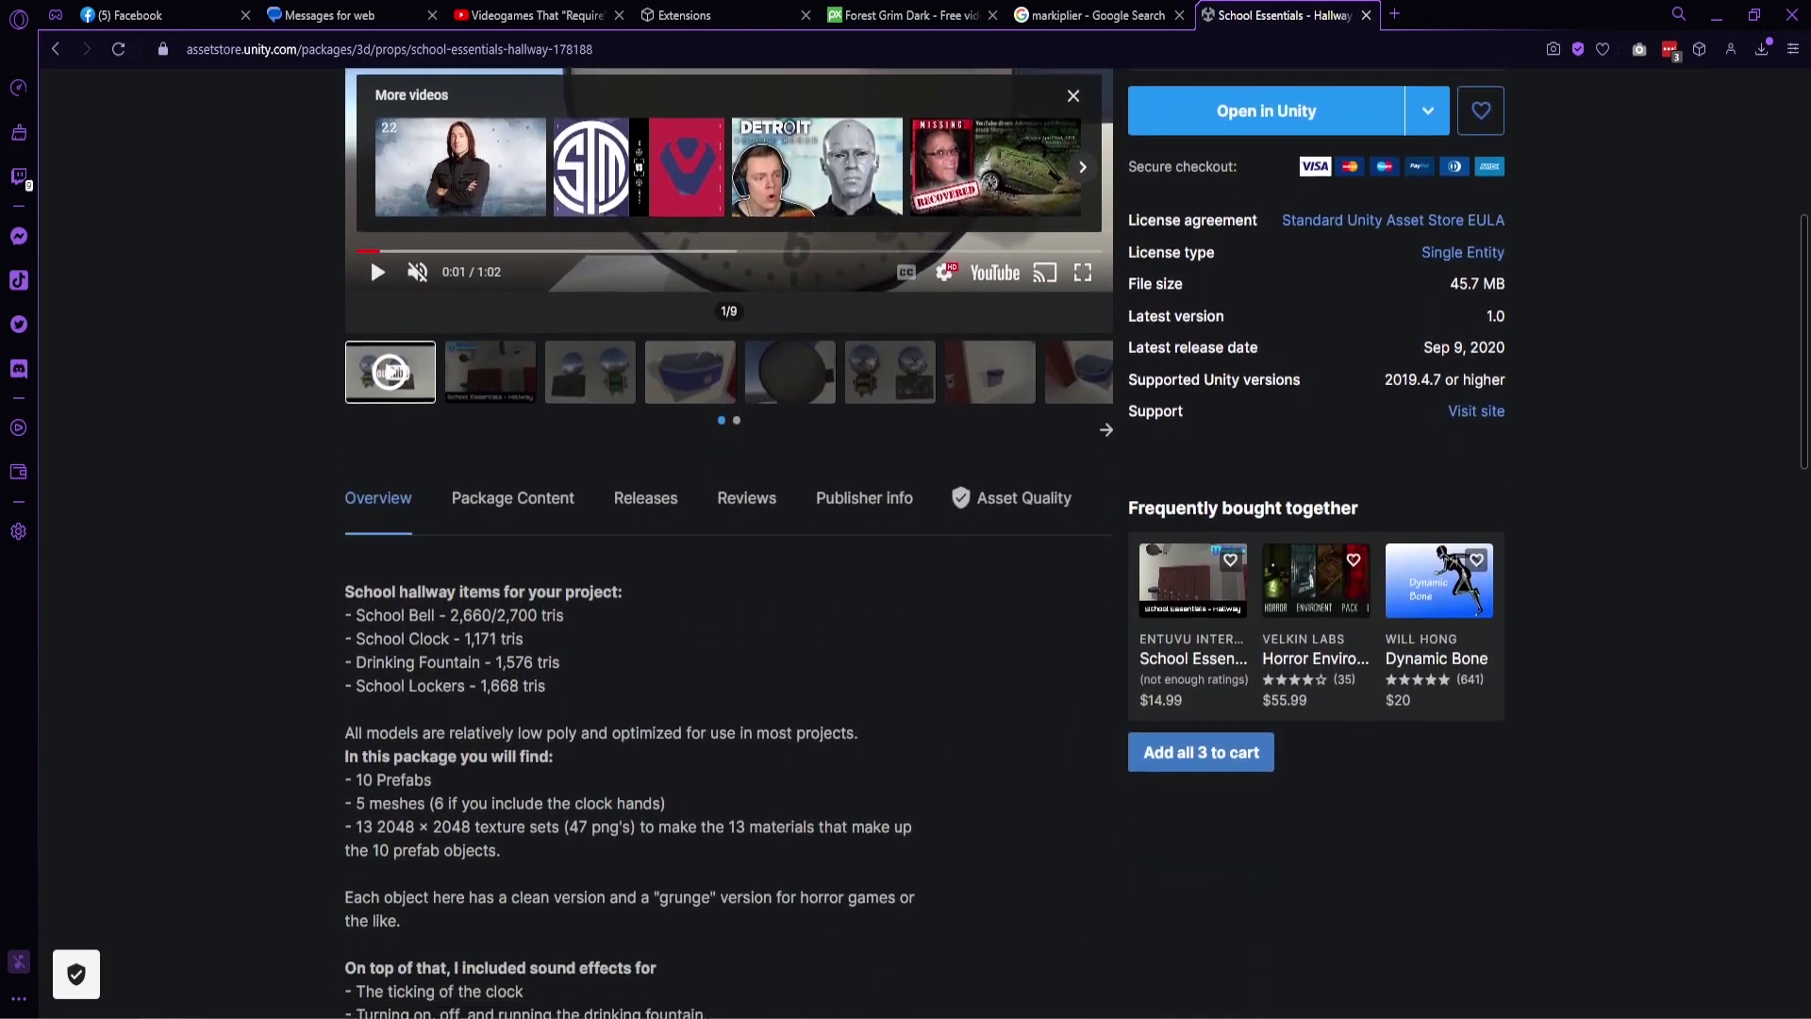
scroll(924, 566, "down", 3)
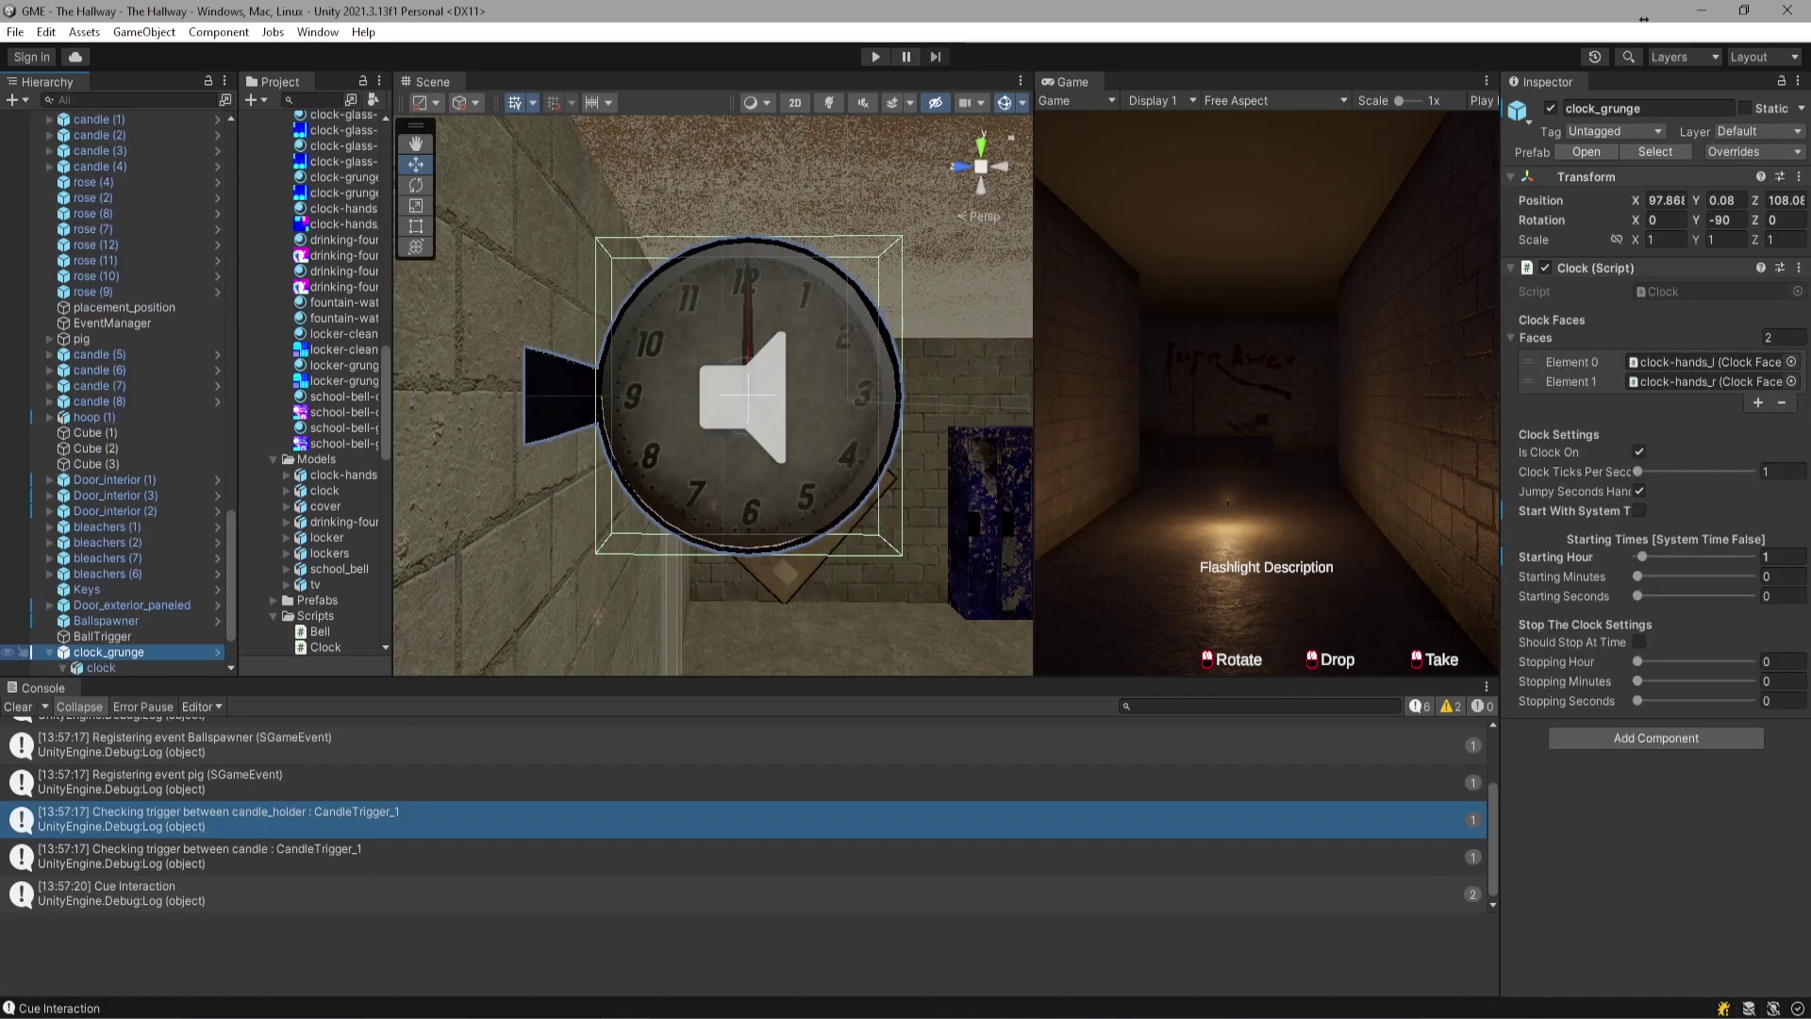
Select clock-hands_l under clock_grunge in the Hierarchy to inspect its components
scroll(113, 396, "down", 2)
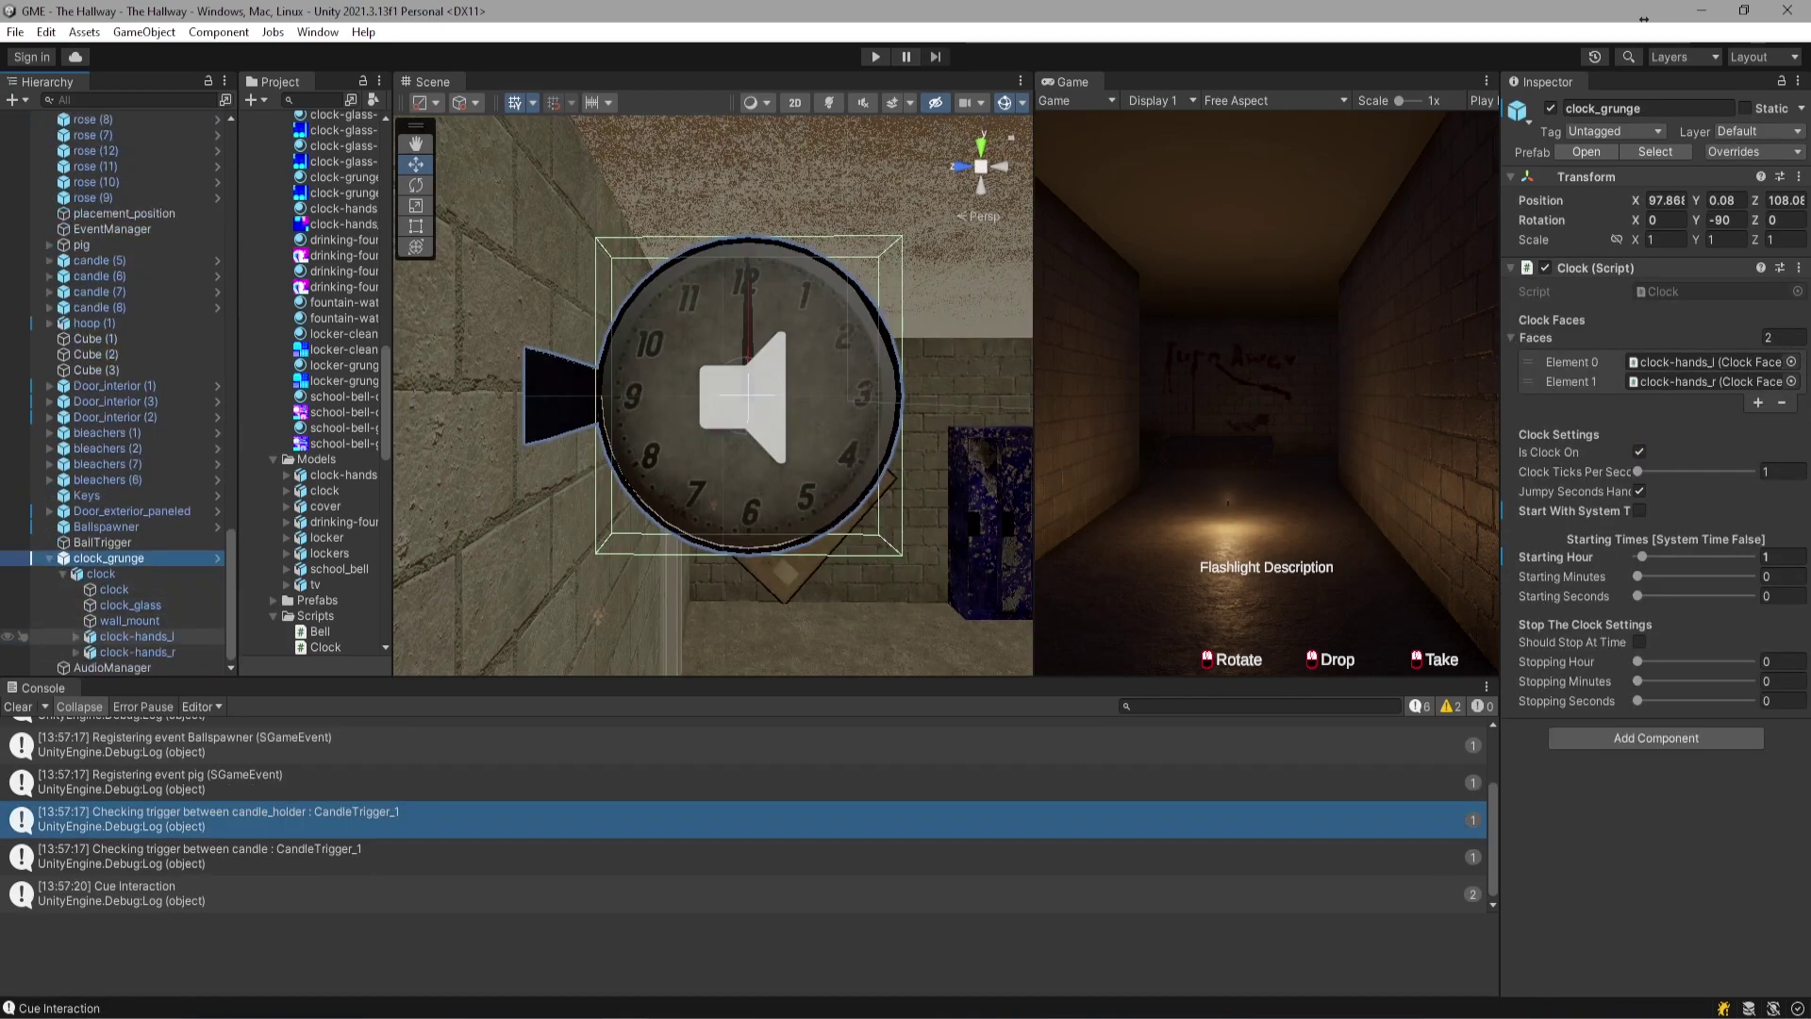
left_click(132, 636)
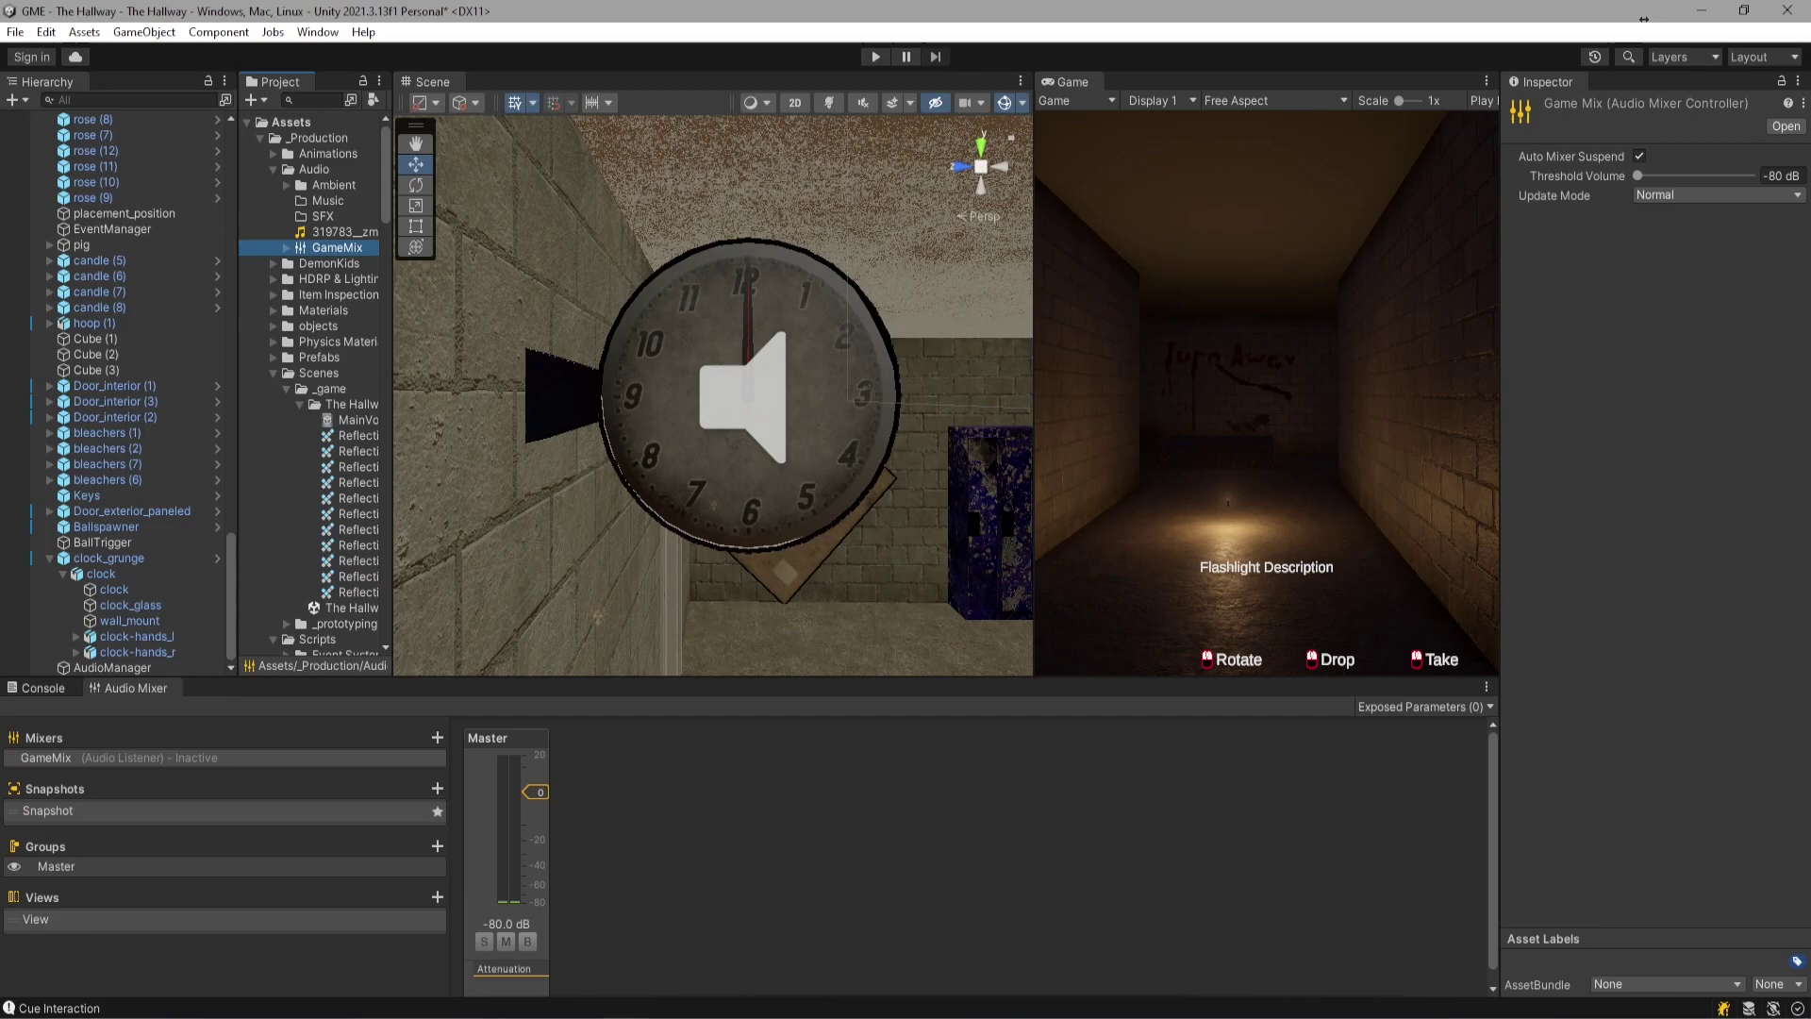
Stop the running game and leave Play mode
key("Up")
key("Down")
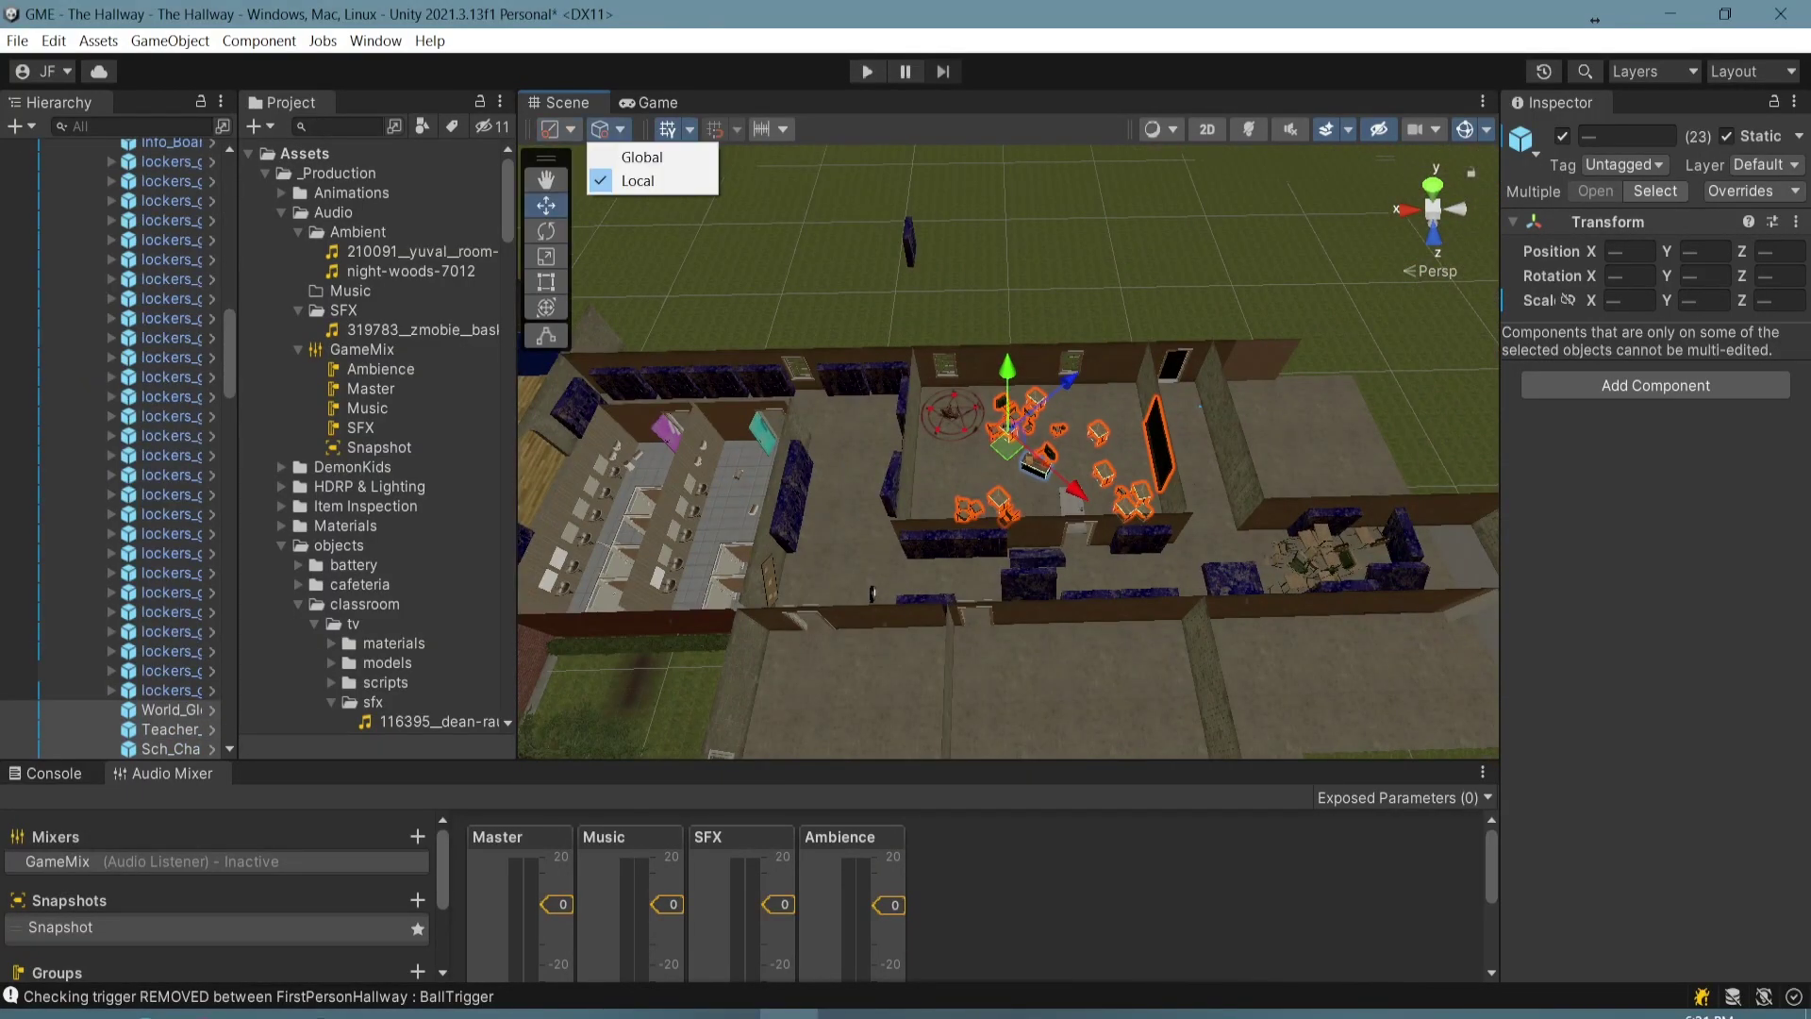
Frame the selected classroom desks and chairs in the Scene view
key("f")
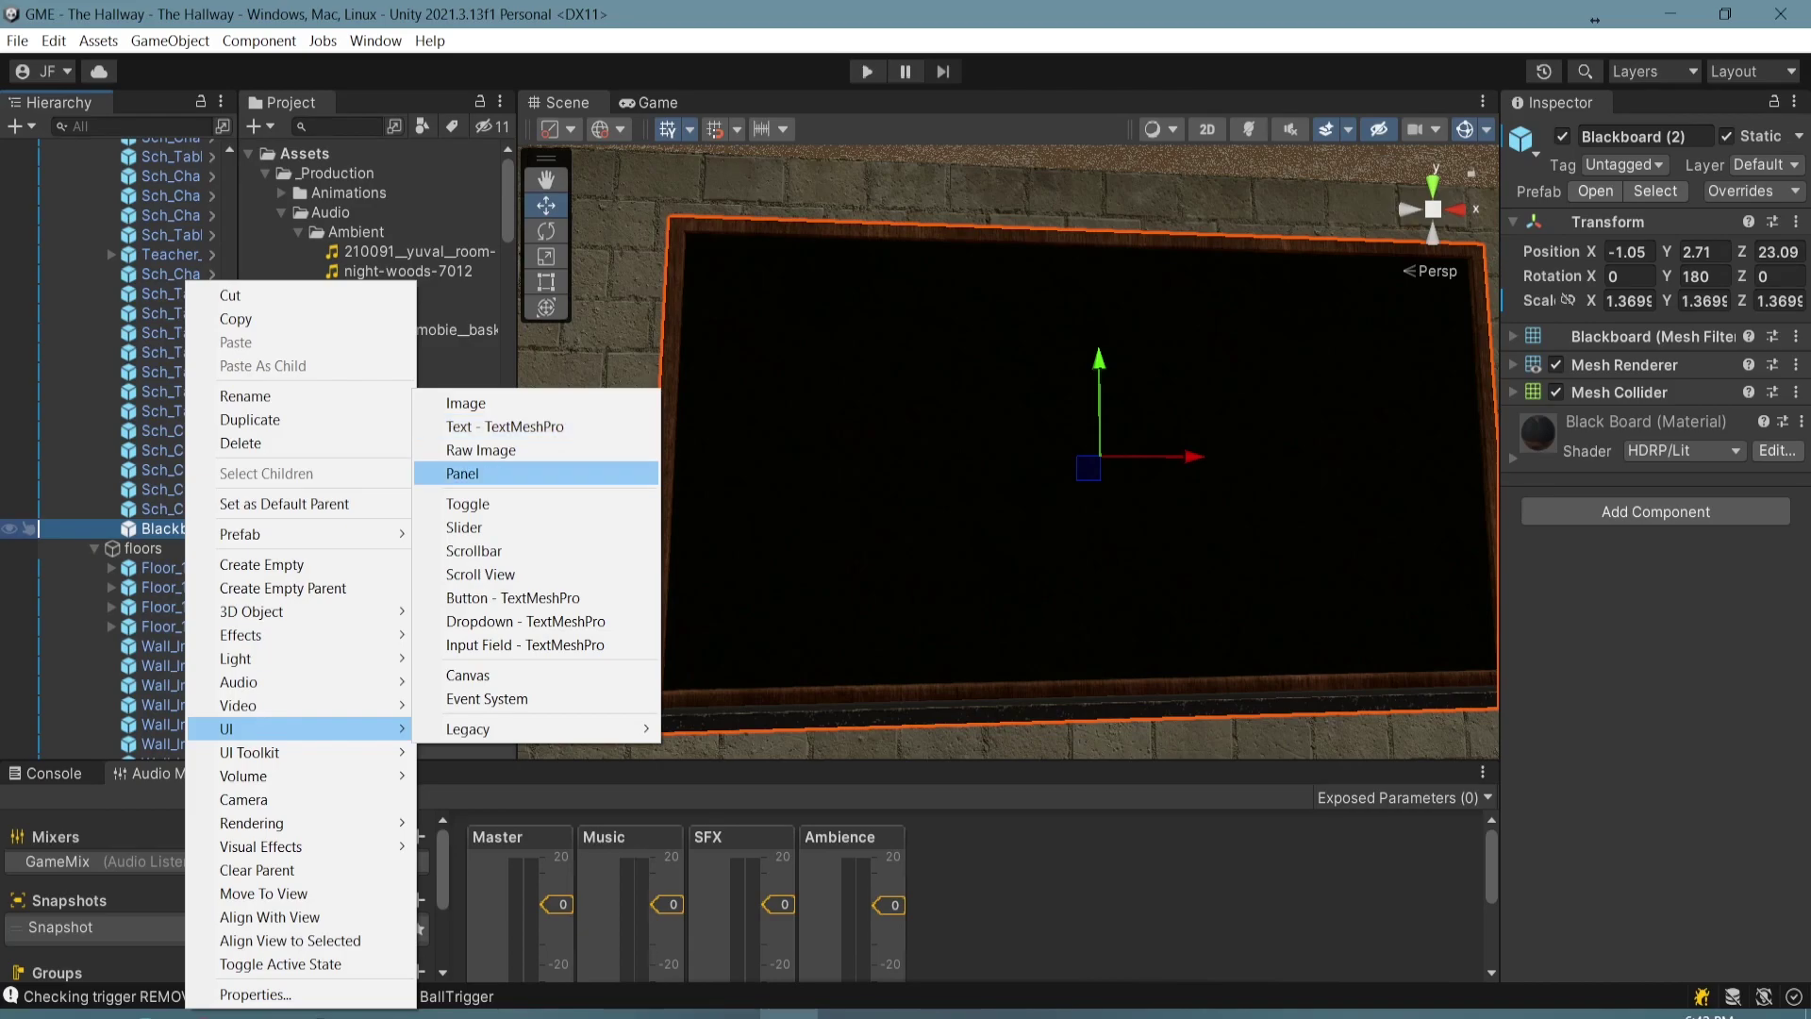
Add a Canvas with a Text - TextMeshPro child under Blackboard (2), font size 1
left_click(468, 675)
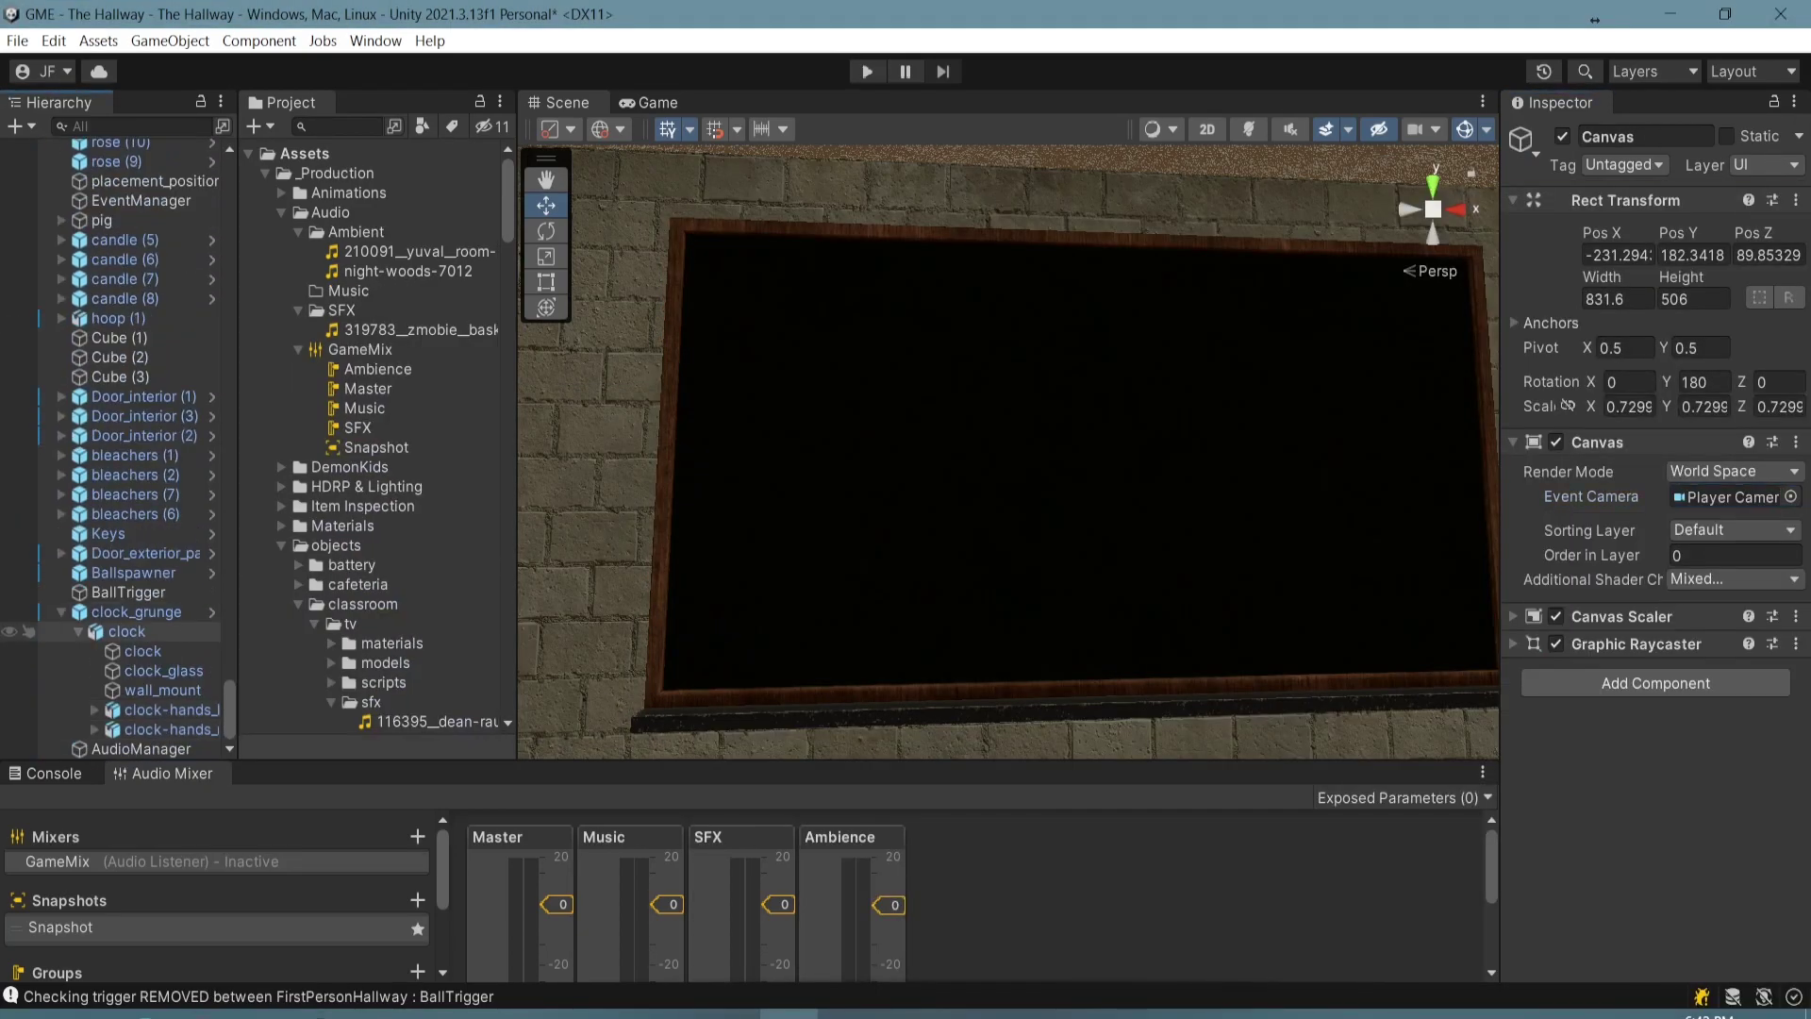
key("f")
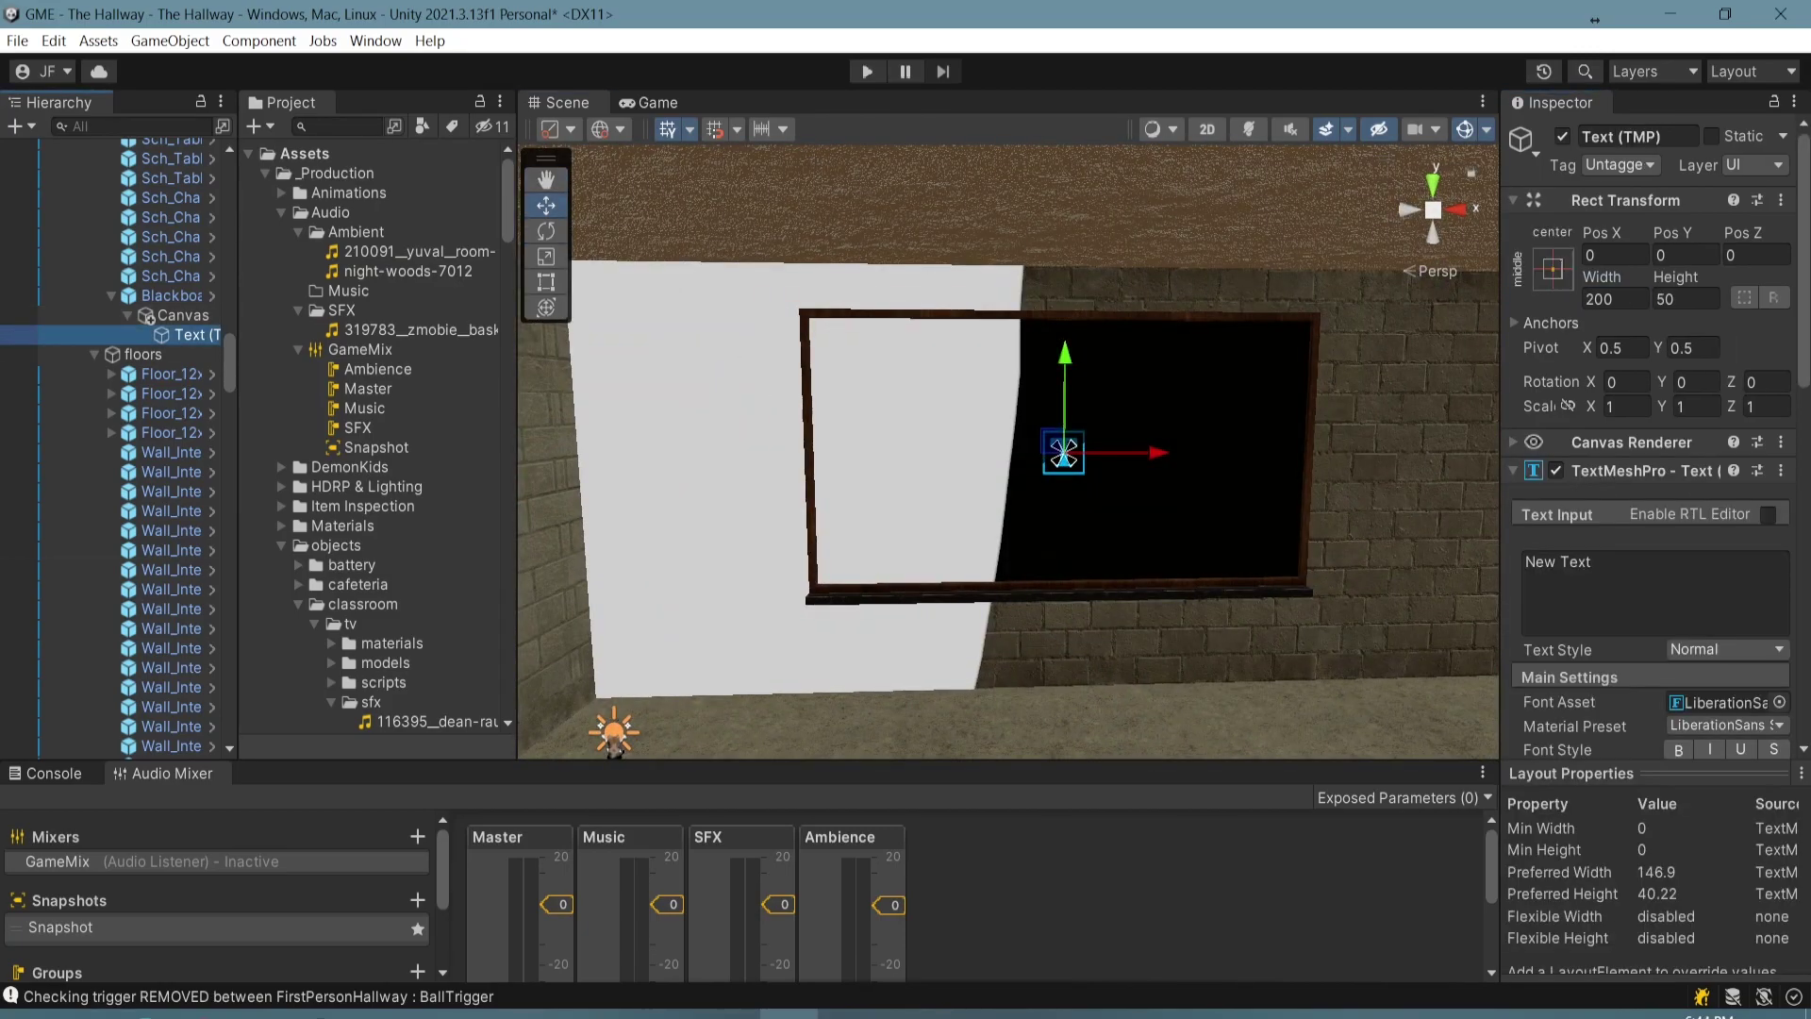
scroll(1650, 471, "down", 5)
double_click(1694, 540)
type("1")
scroll(1009, 453, "down", 6)
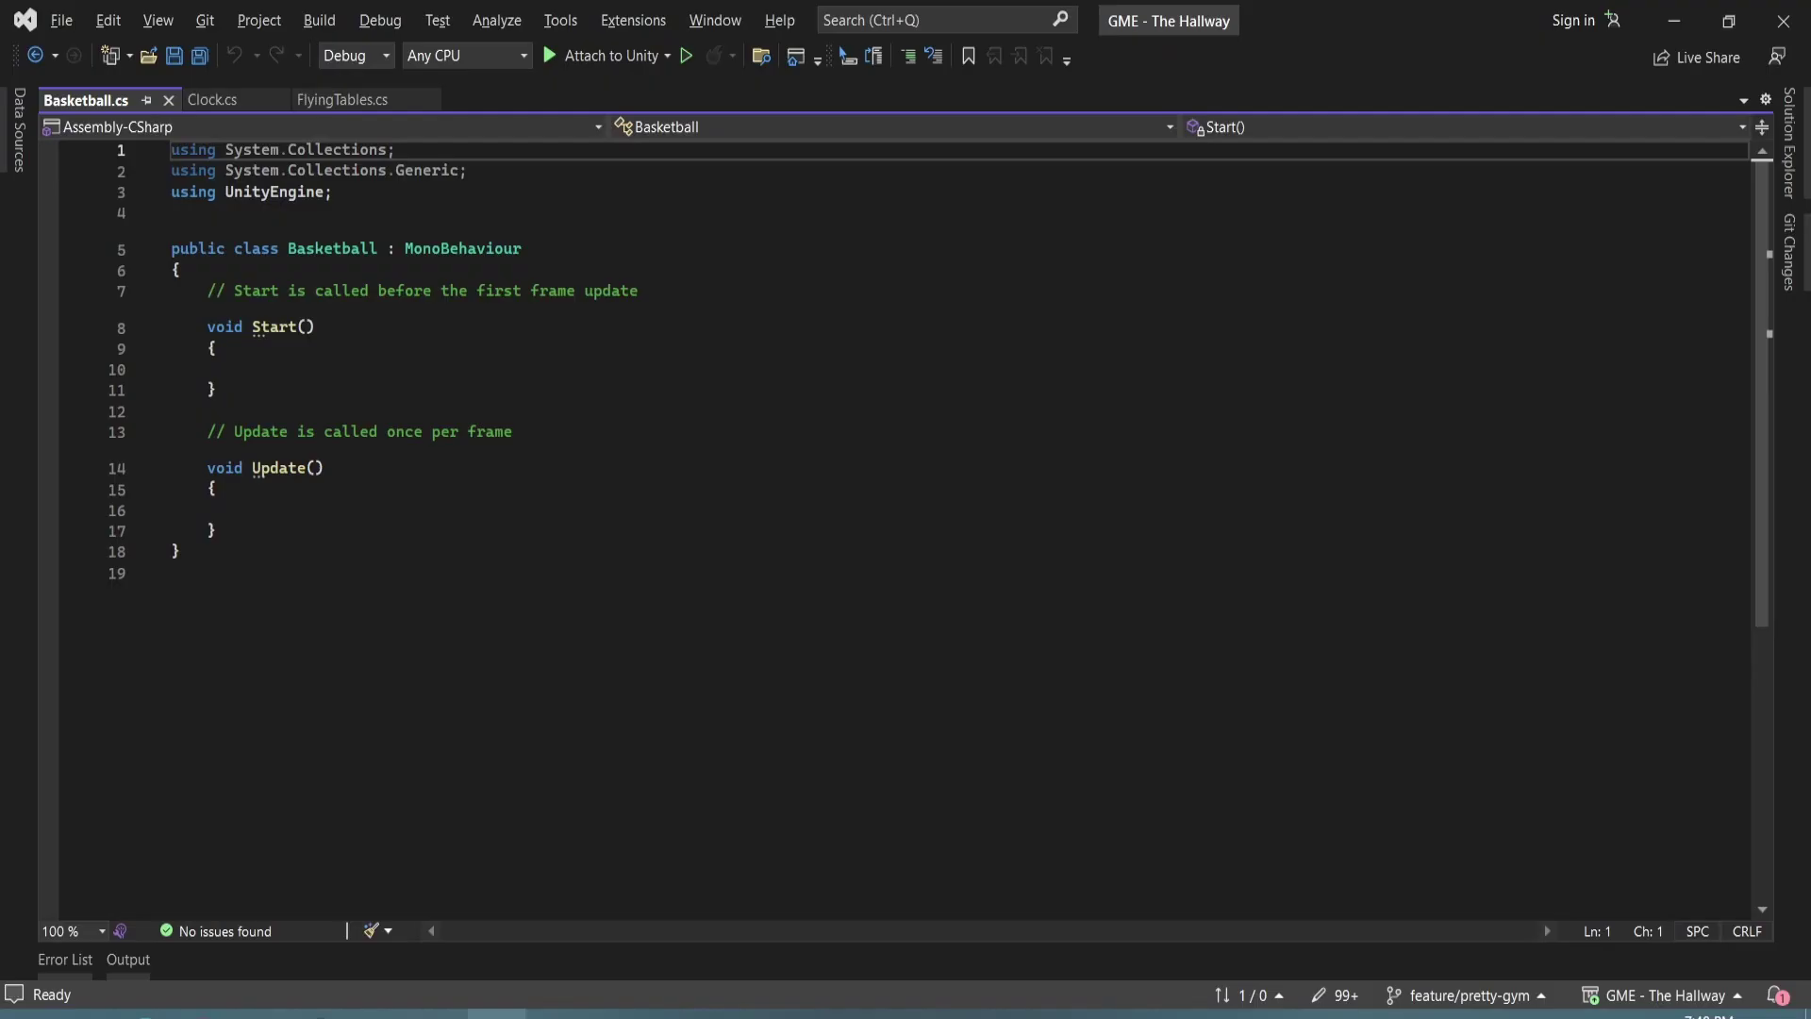
Replace MonoBehaviour in Basketball.cs with the interactable base class, typing 'Interacta' for autocomplete
left_click(521, 248)
type("Interacta")
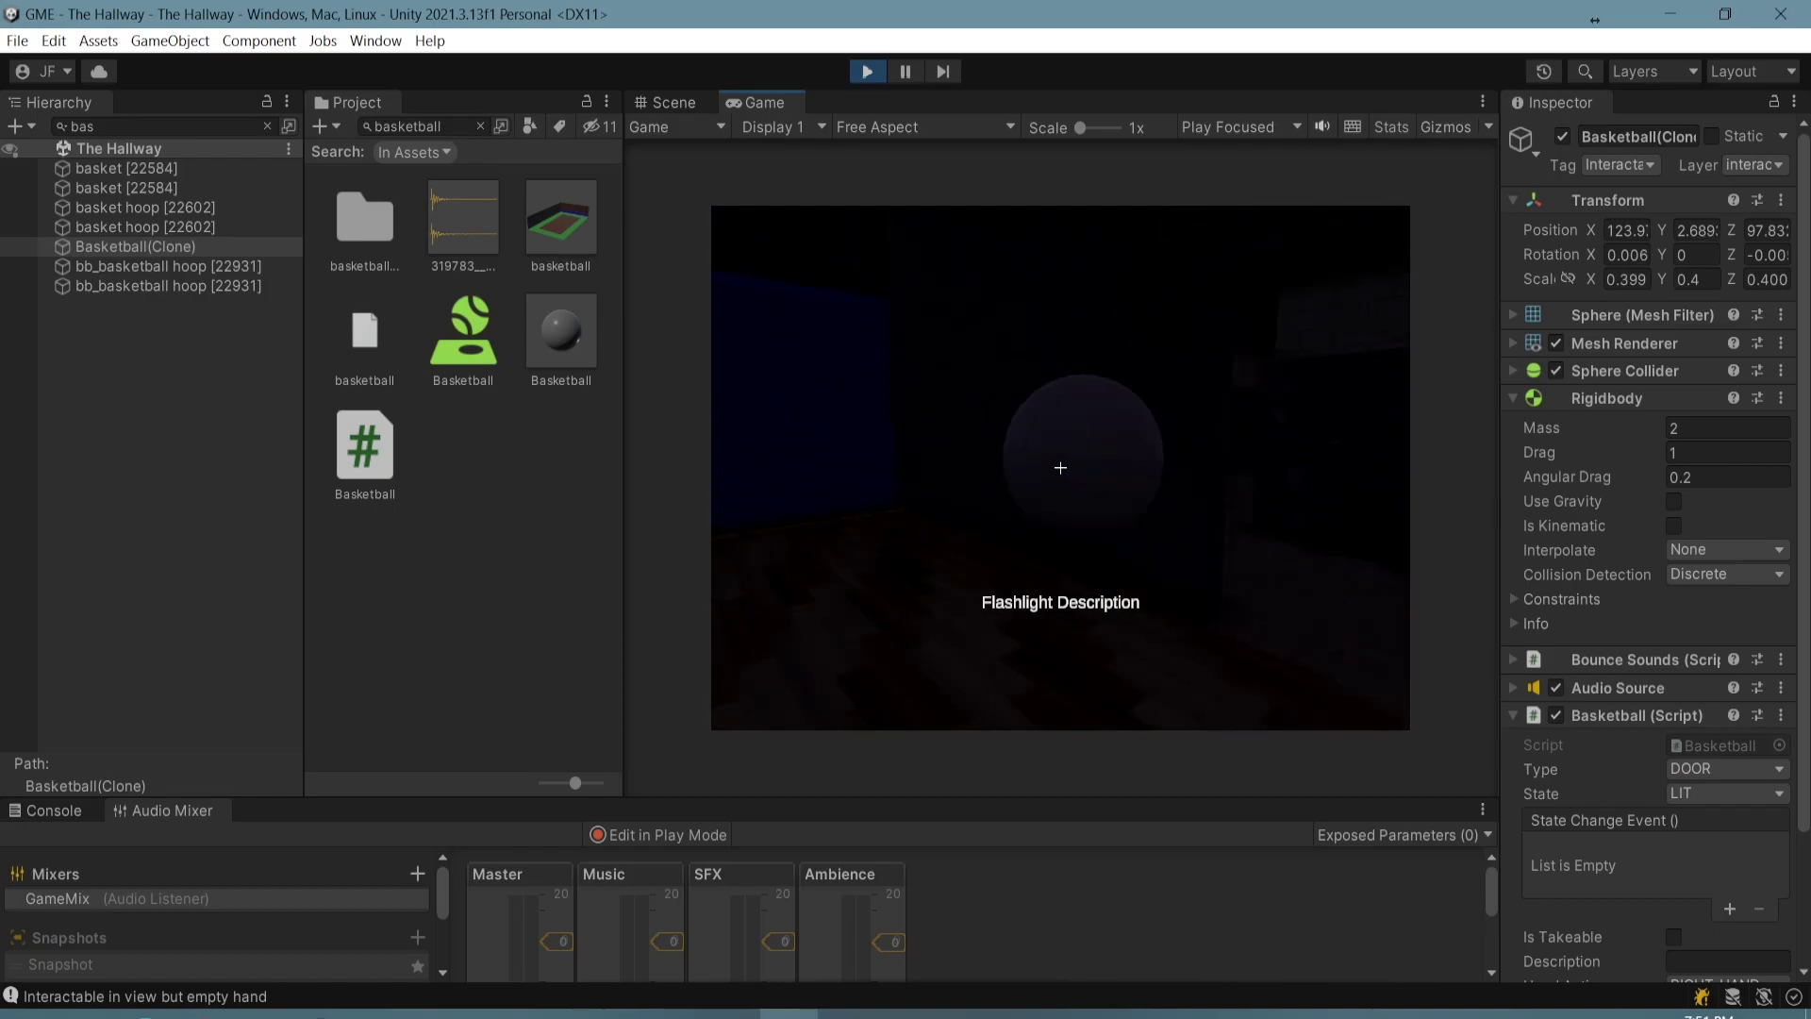
Take the basketball in the right hand, swap it to the left, then pick it up again
scroll(1651, 566, "down", 3)
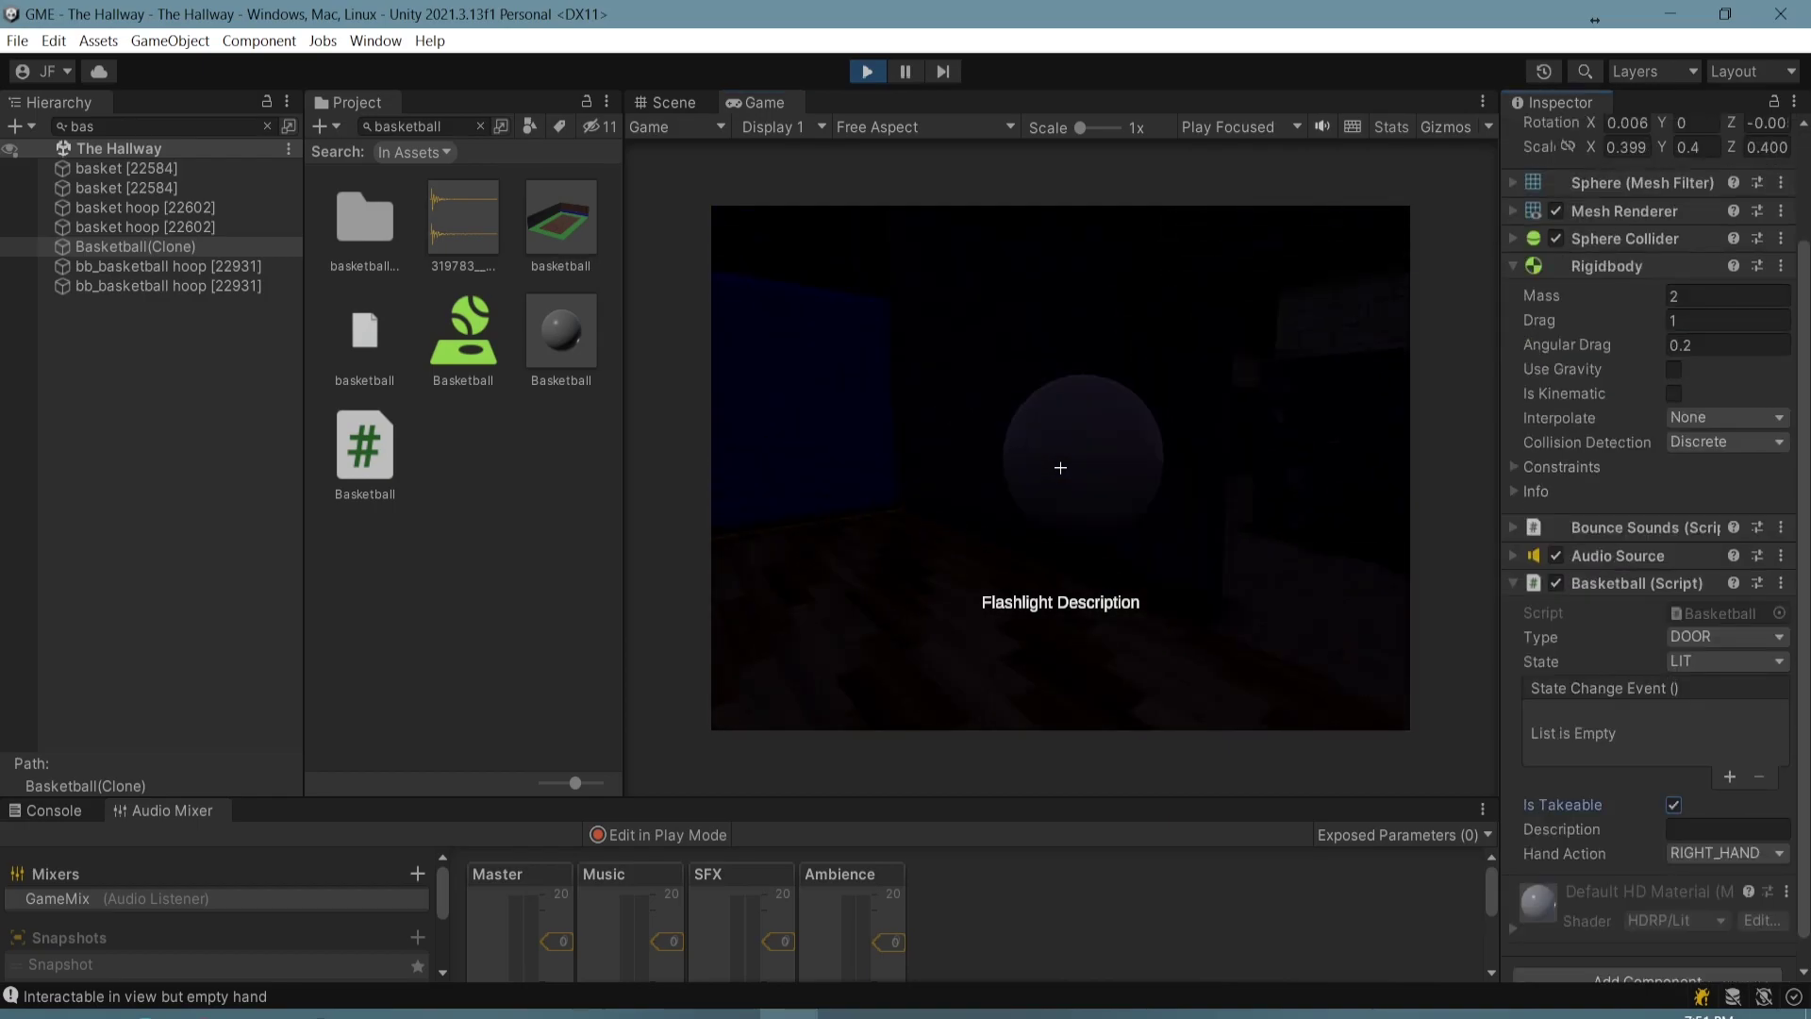
left_click(1061, 467)
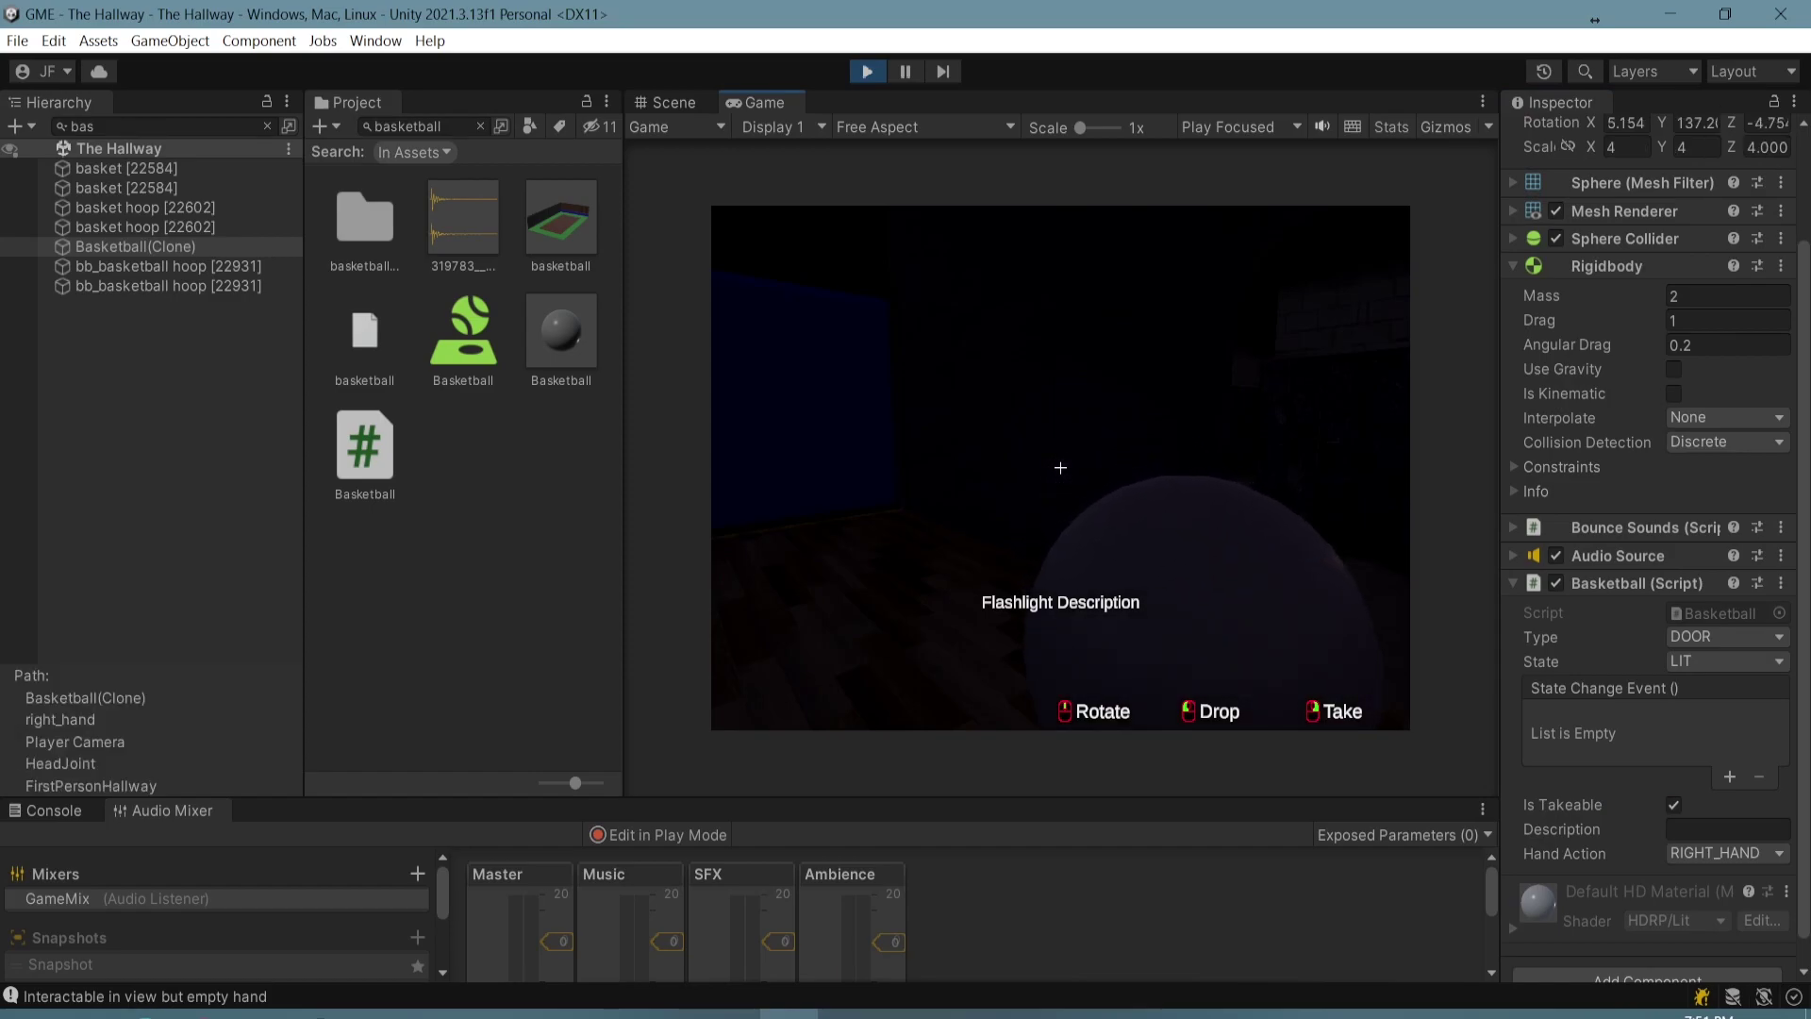
right_click(1060, 466)
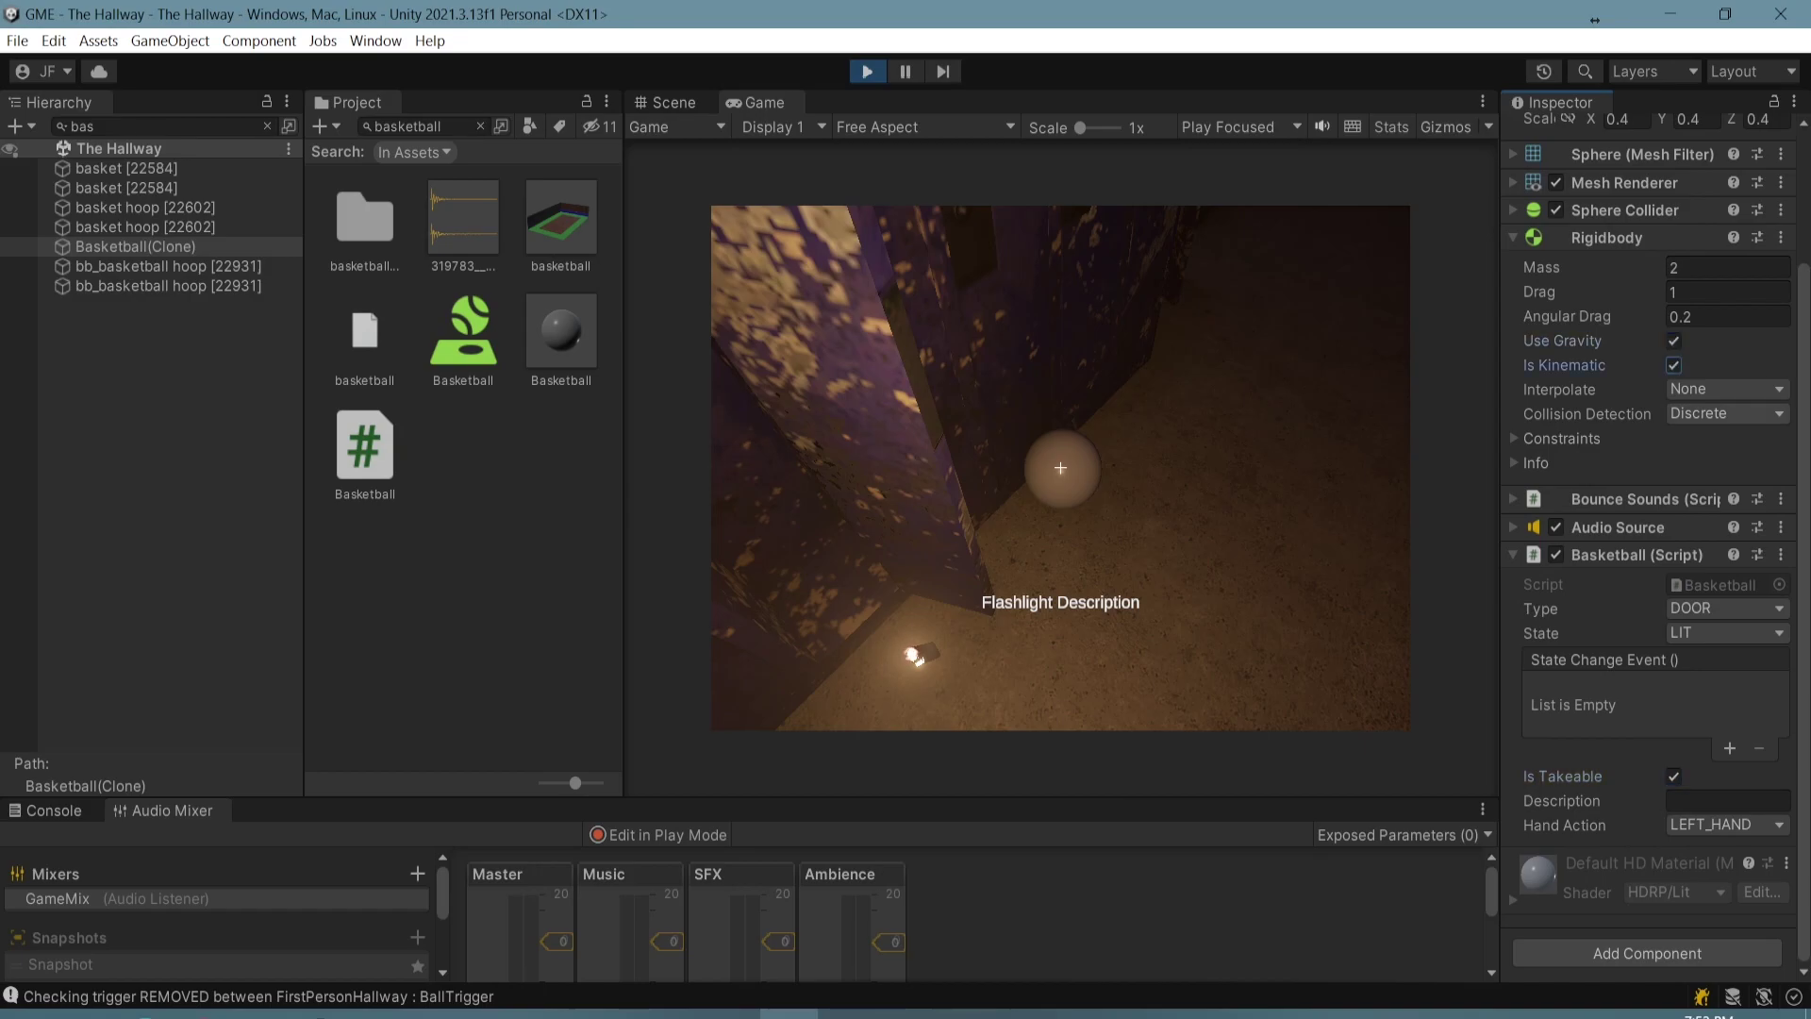
key("e")
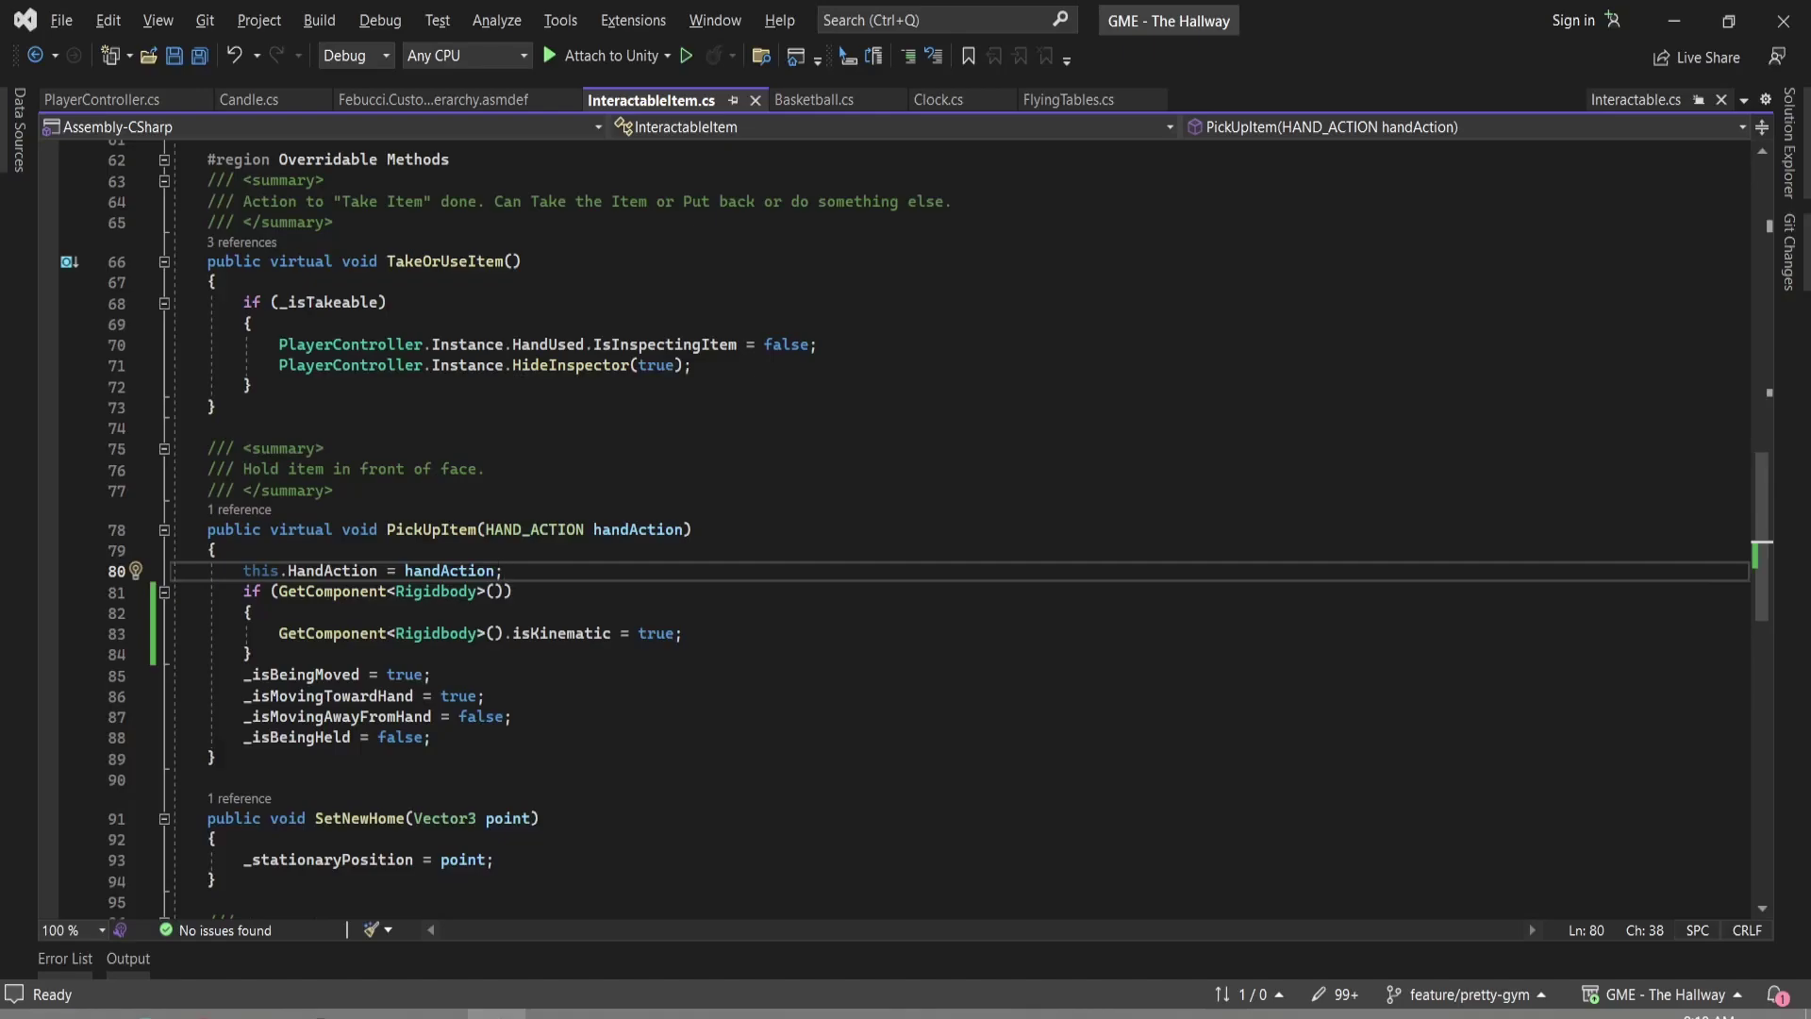
Select and review the new isKinematic = true Rigidbody block in PickUpItem, then deselect it
left_click_drag(244, 591, 684, 633)
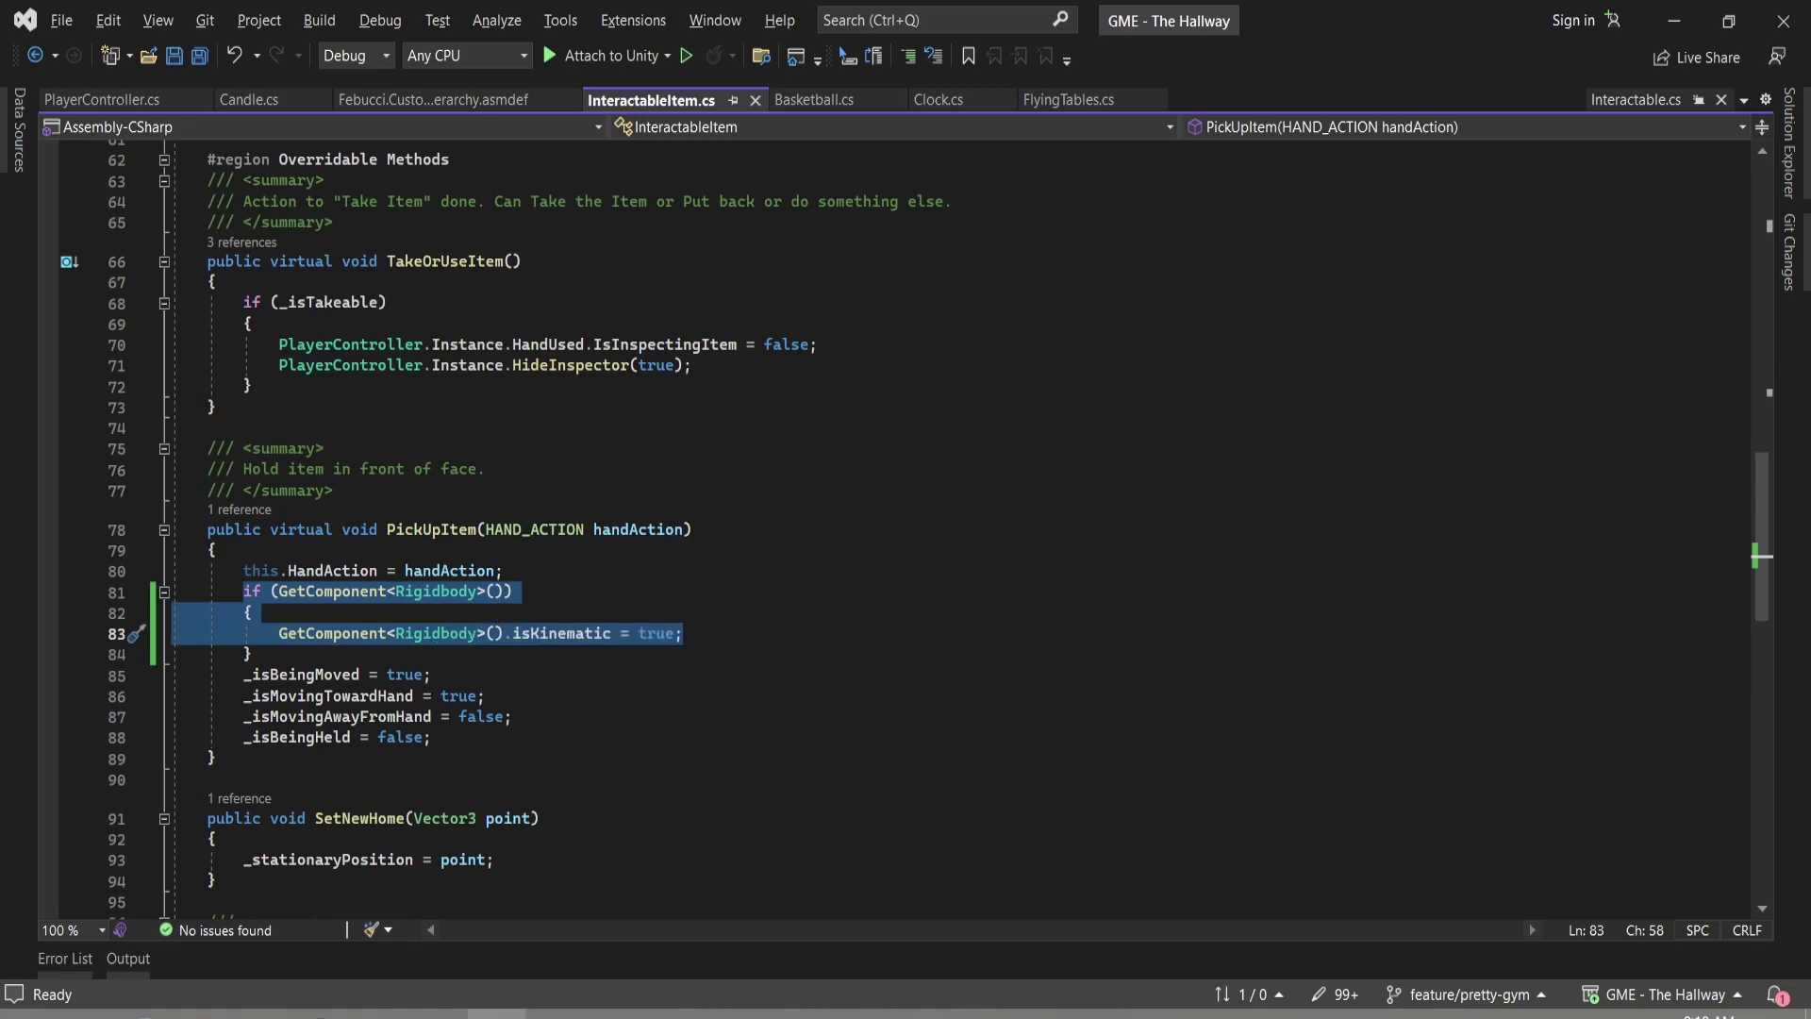
left_click(396, 633)
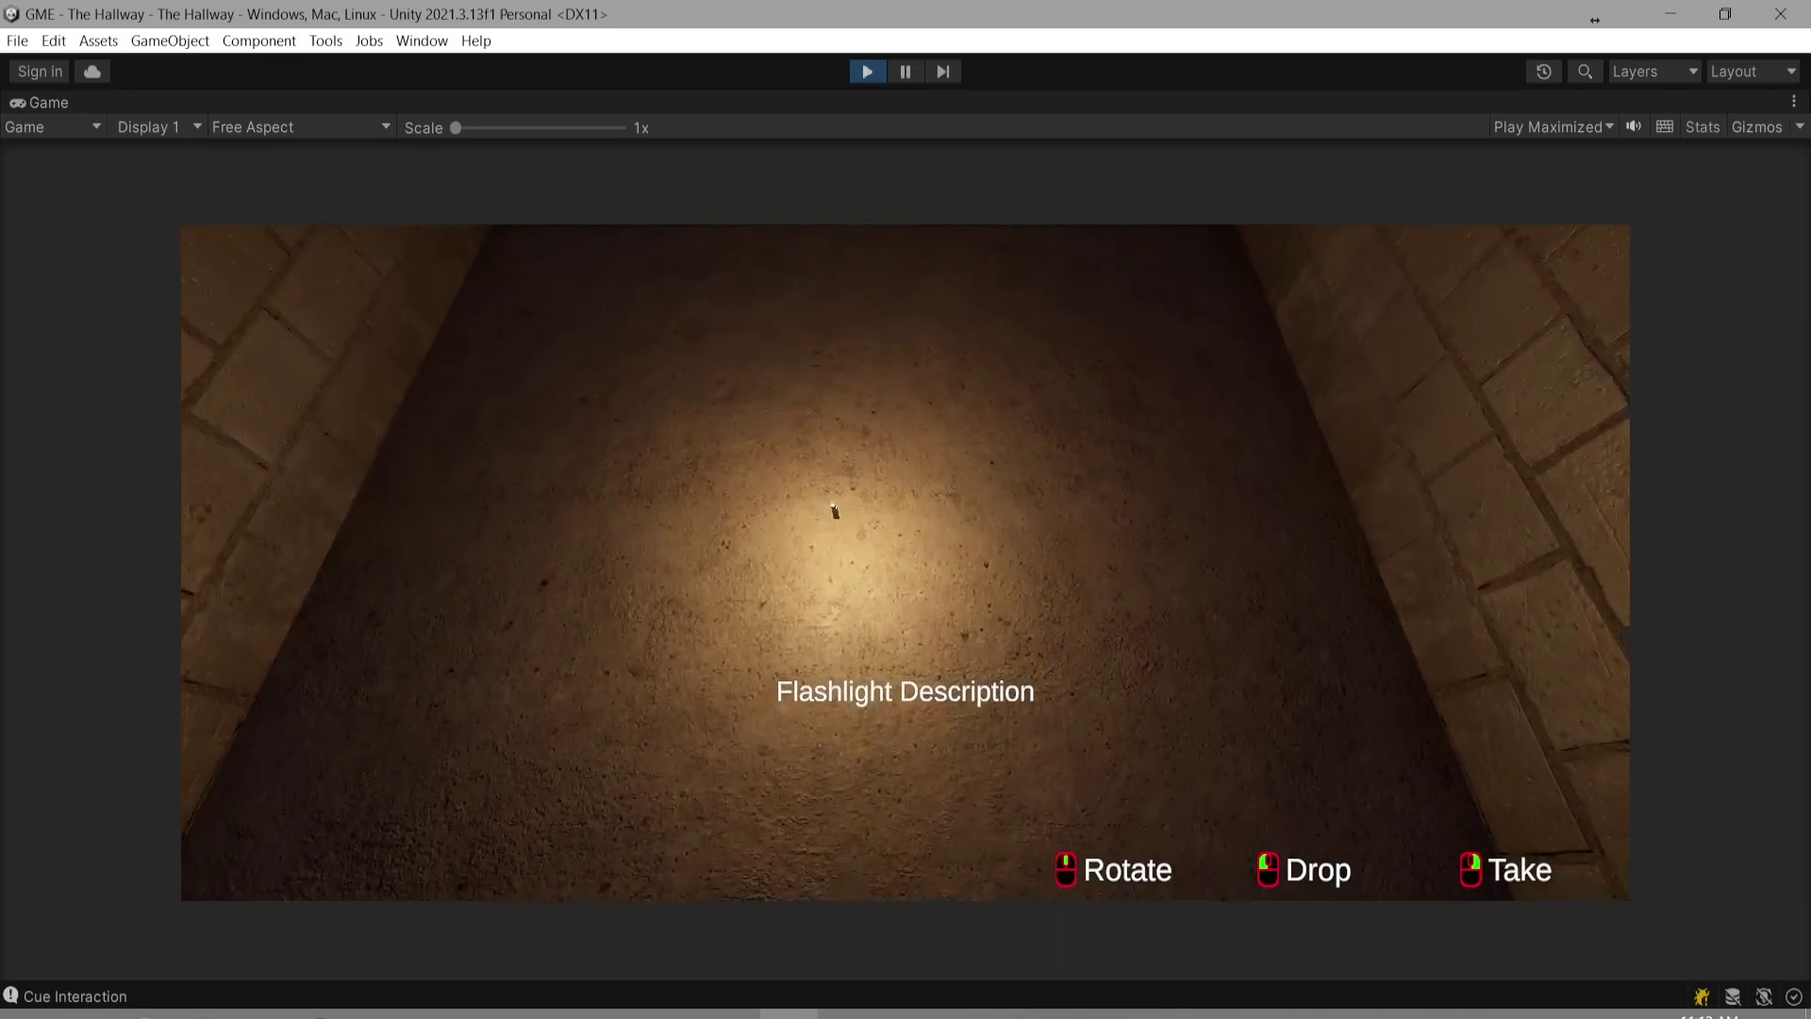
Drop the held flashlight onto the hallway floor during play
left_click(906, 562)
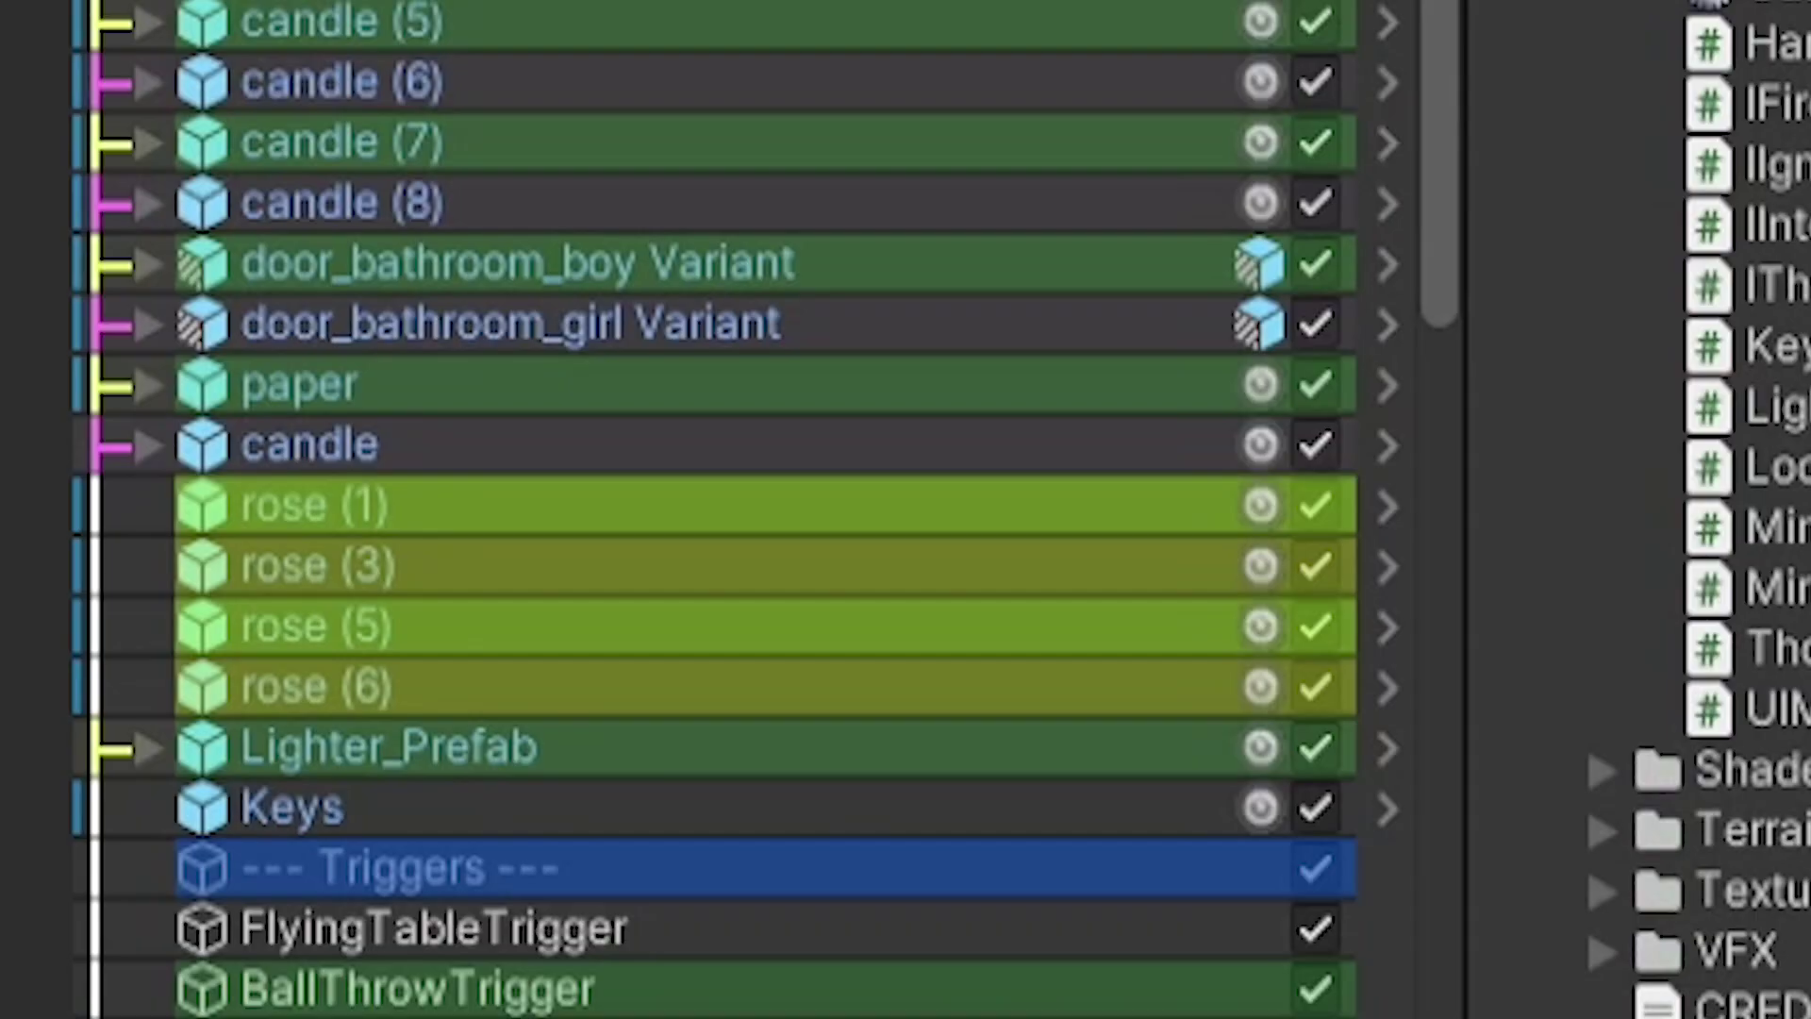
Select the Febucci HierarchyData asset, widen the asset names, and expand candle (5) to show wick and flame
scroll(1641, 509, "down", 8)
left_click(1746, 497)
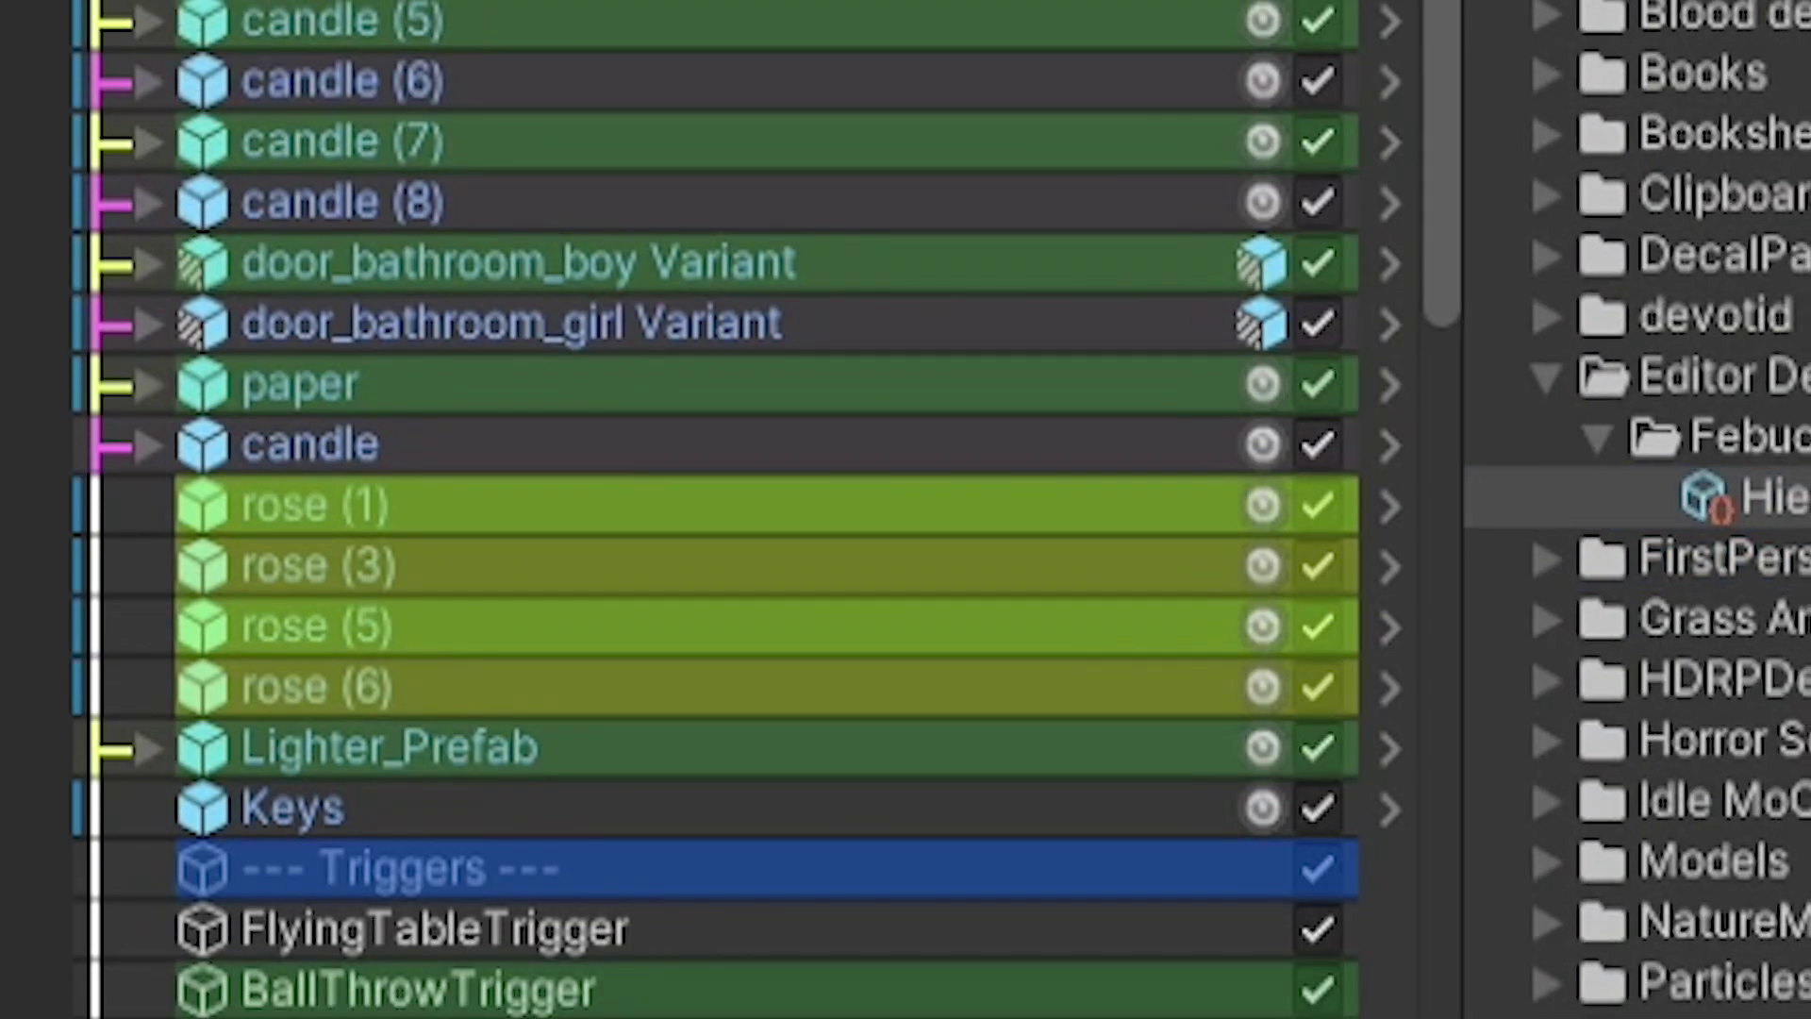
left_click_drag(1467, 509, 1254, 509)
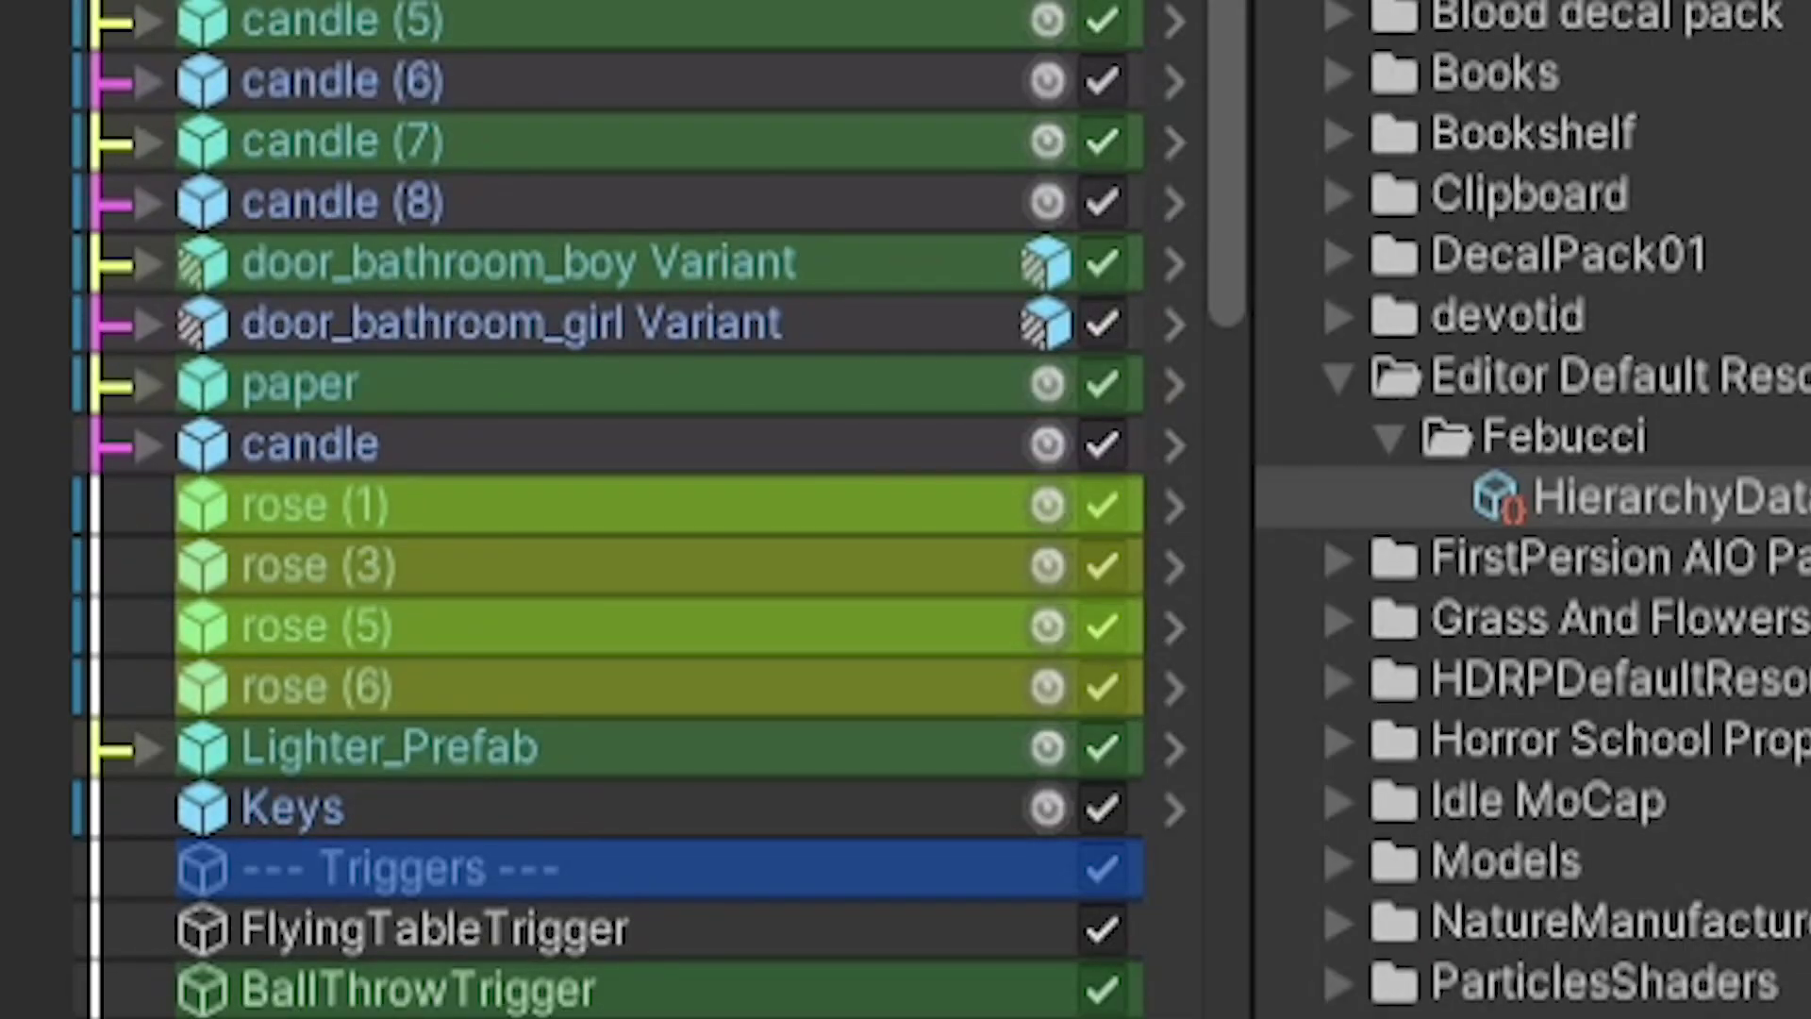
left_click(43, 38, "alt")
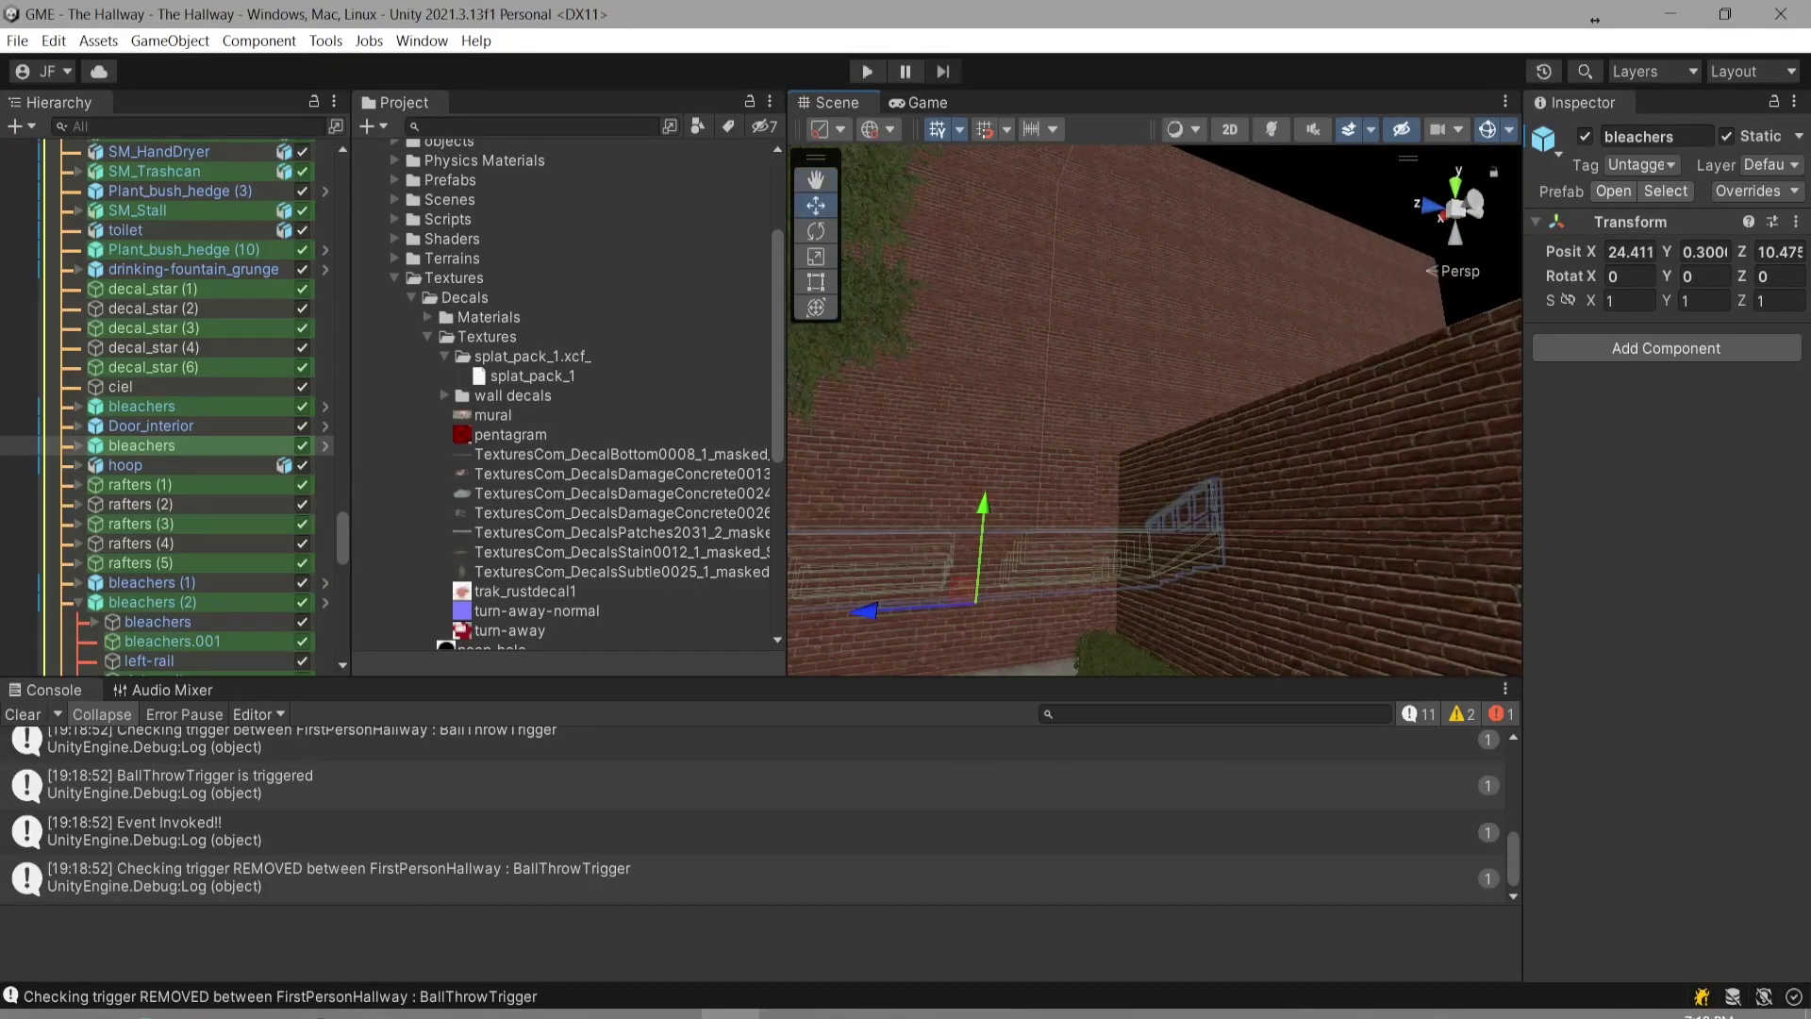
Orbit the Scene view up toward the trees above the wall
right_click_drag(1154, 410, 1104, 394)
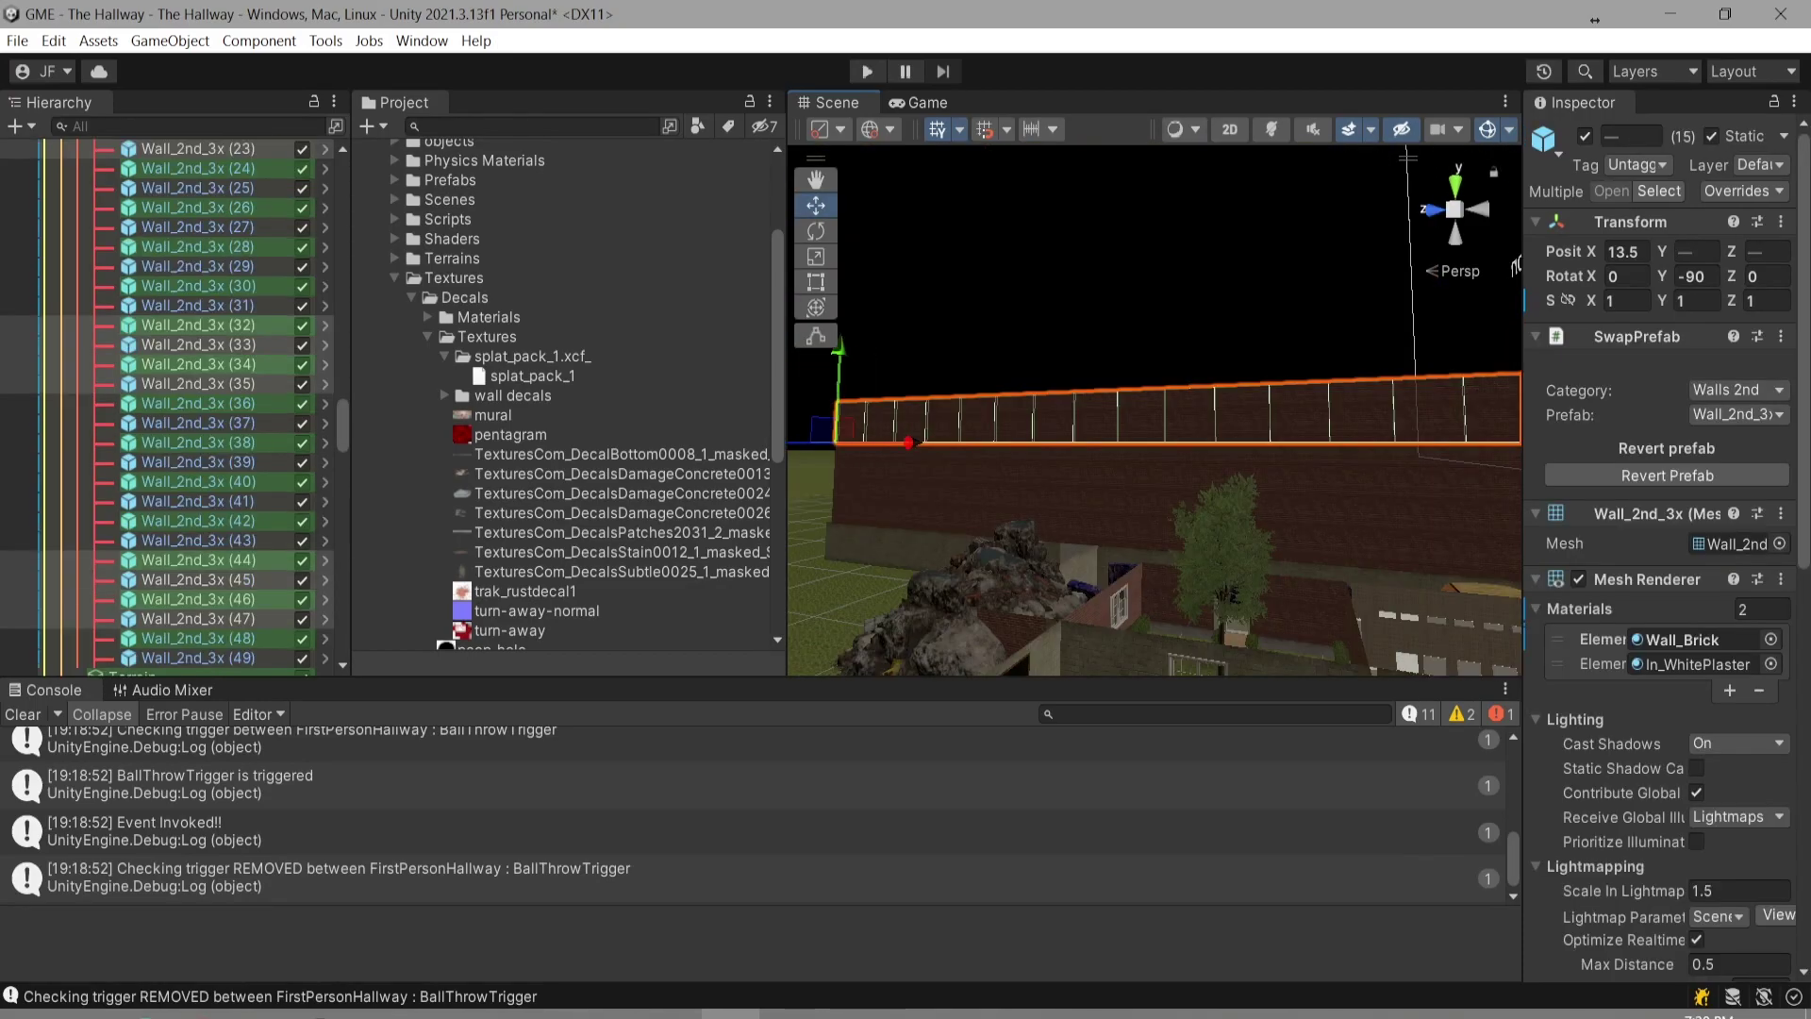
Delete the selected second-floor wall pieces and start Play mode to test the scene
key("Delete")
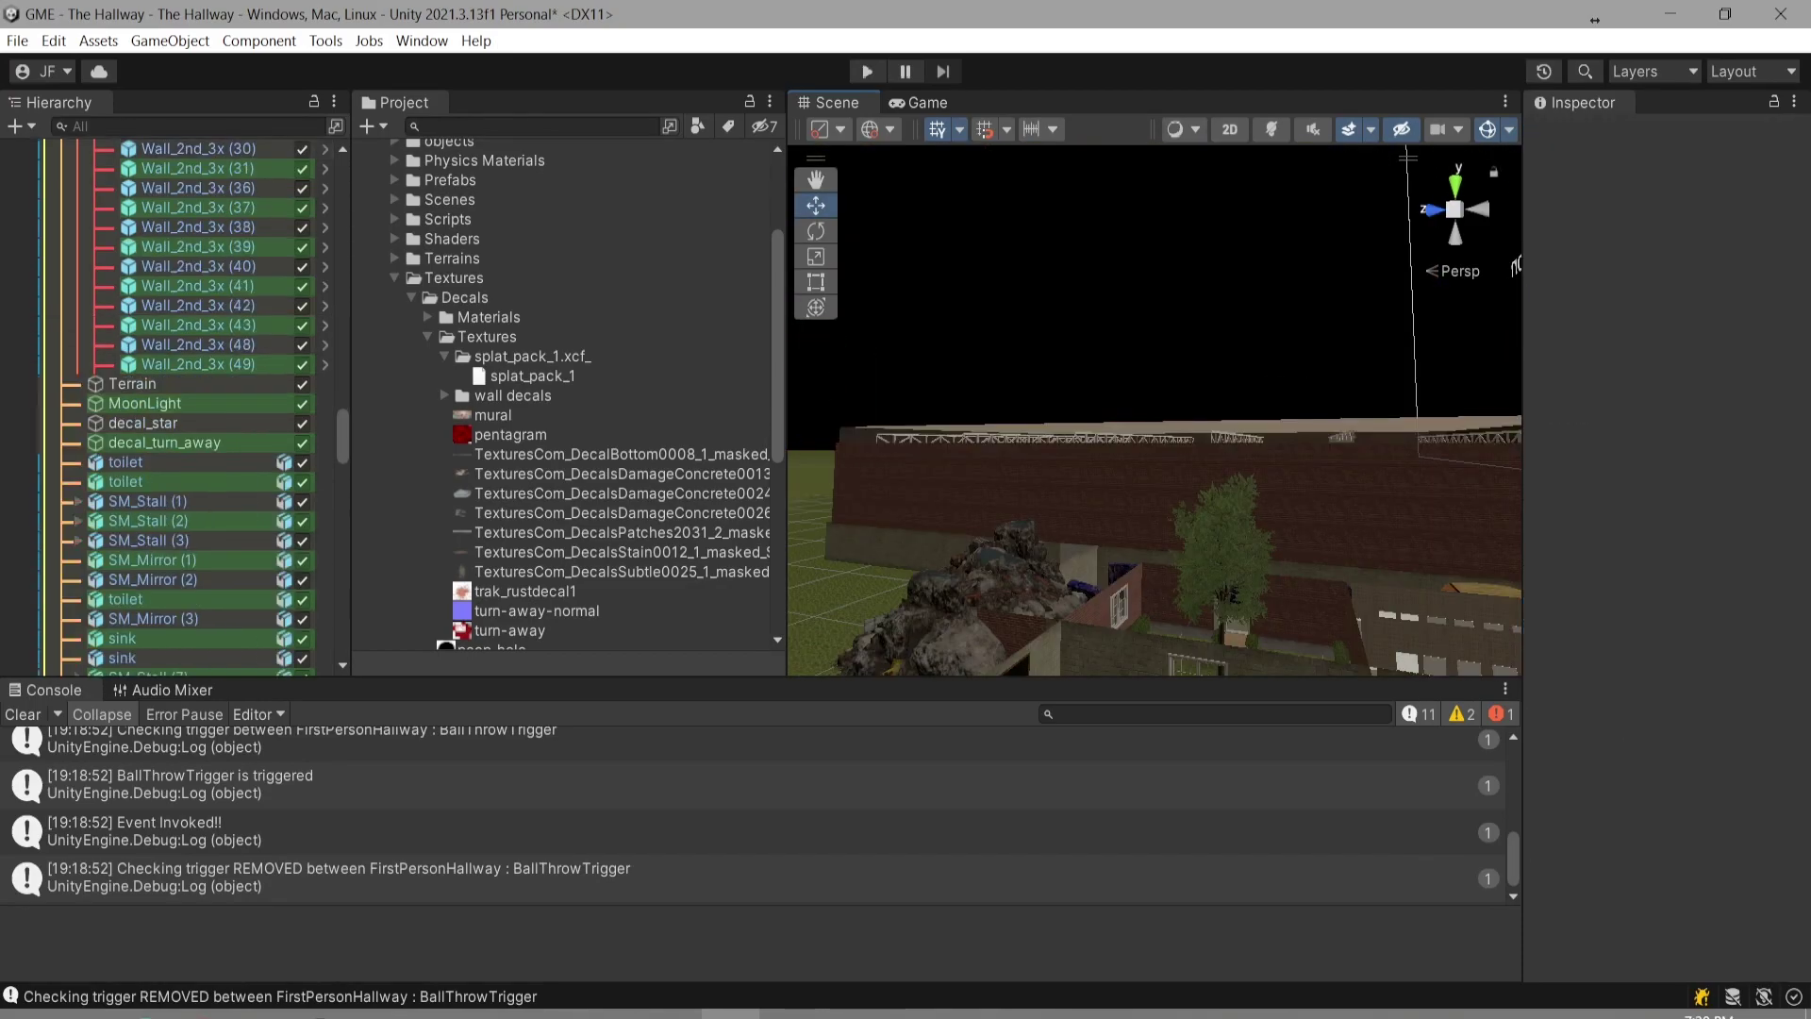
key("ctrl+p")
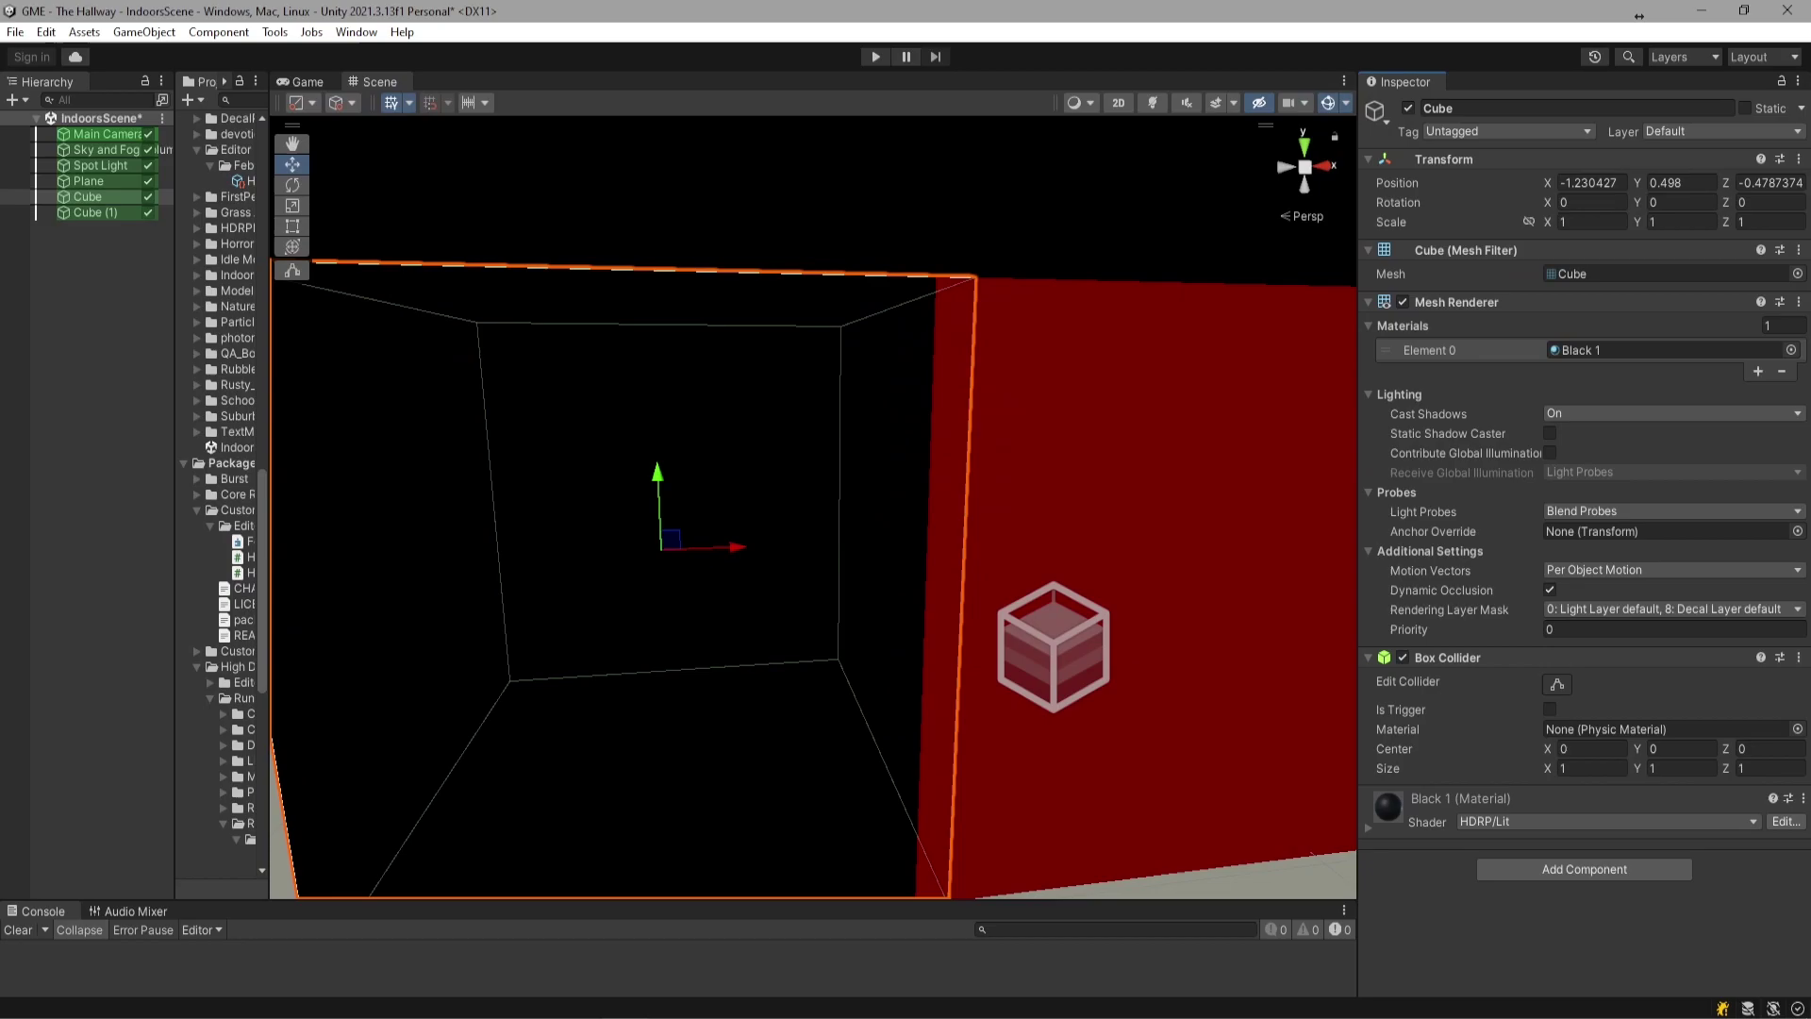
Compare the Transform positions of the black Cube and red Cube (1), then orbit around the red cube
key("Down")
key("Up")
key("Down")
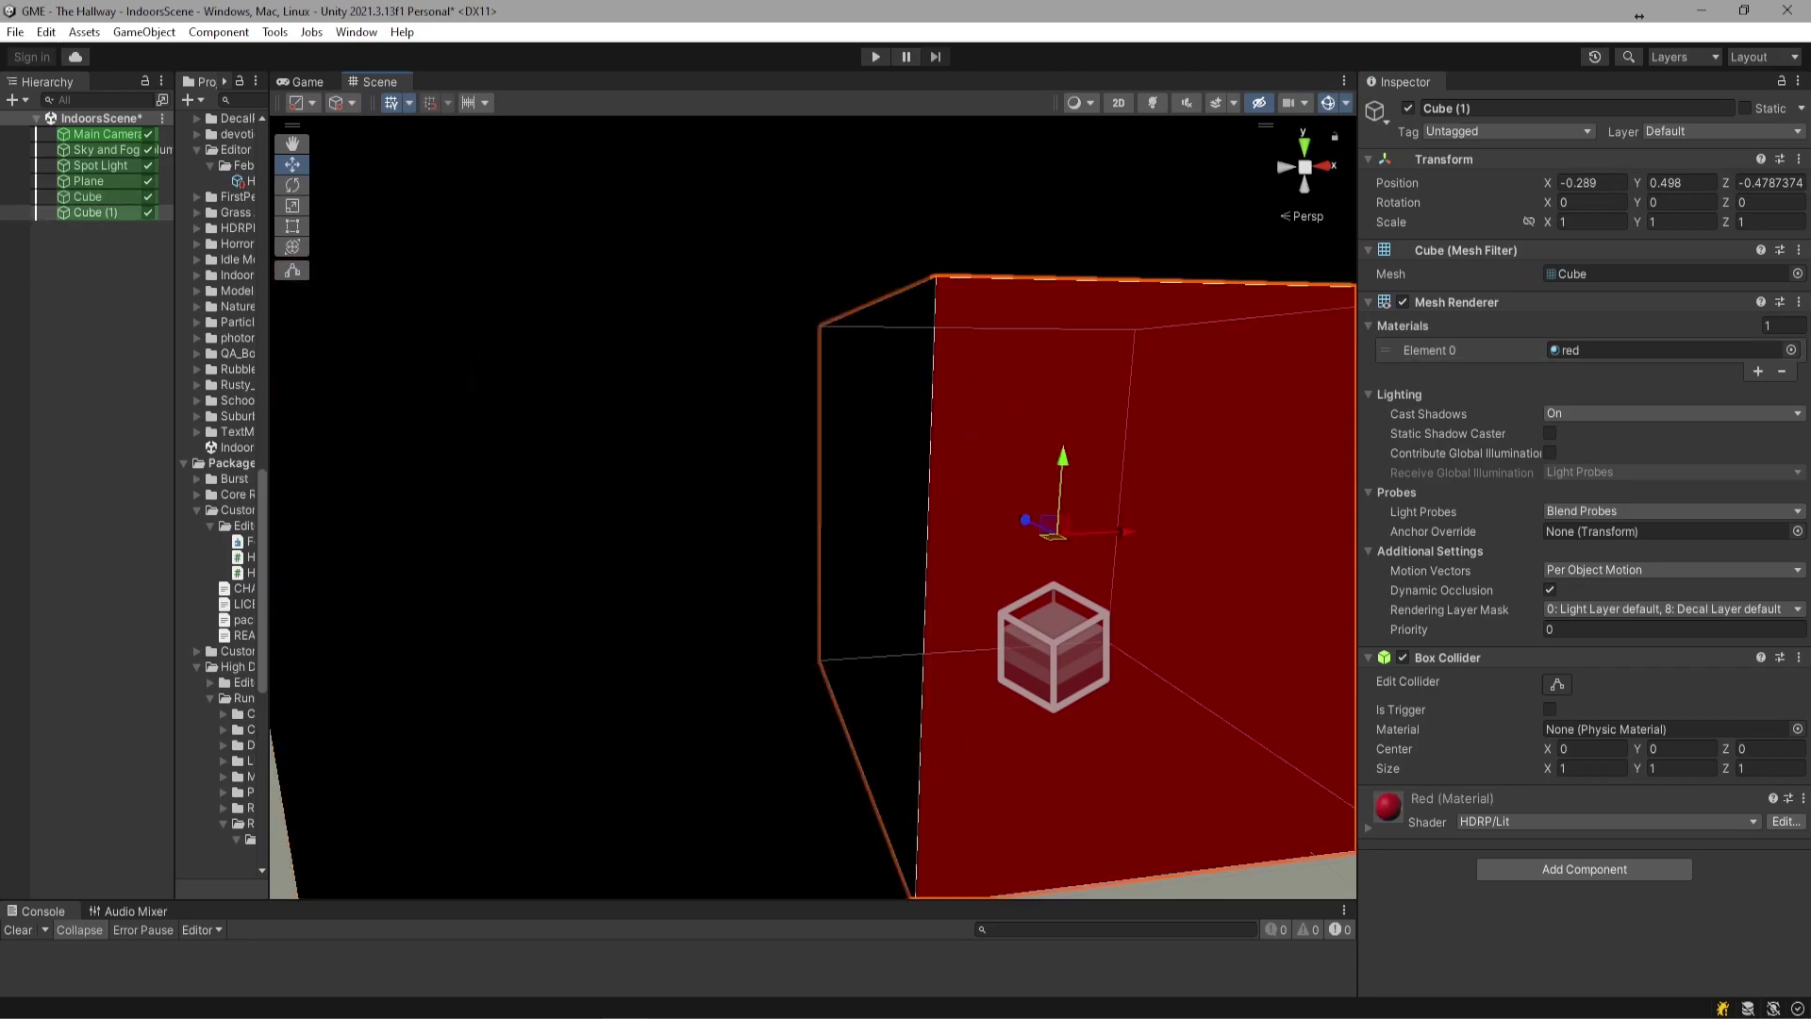
key("Up")
key("Down")
key("Up")
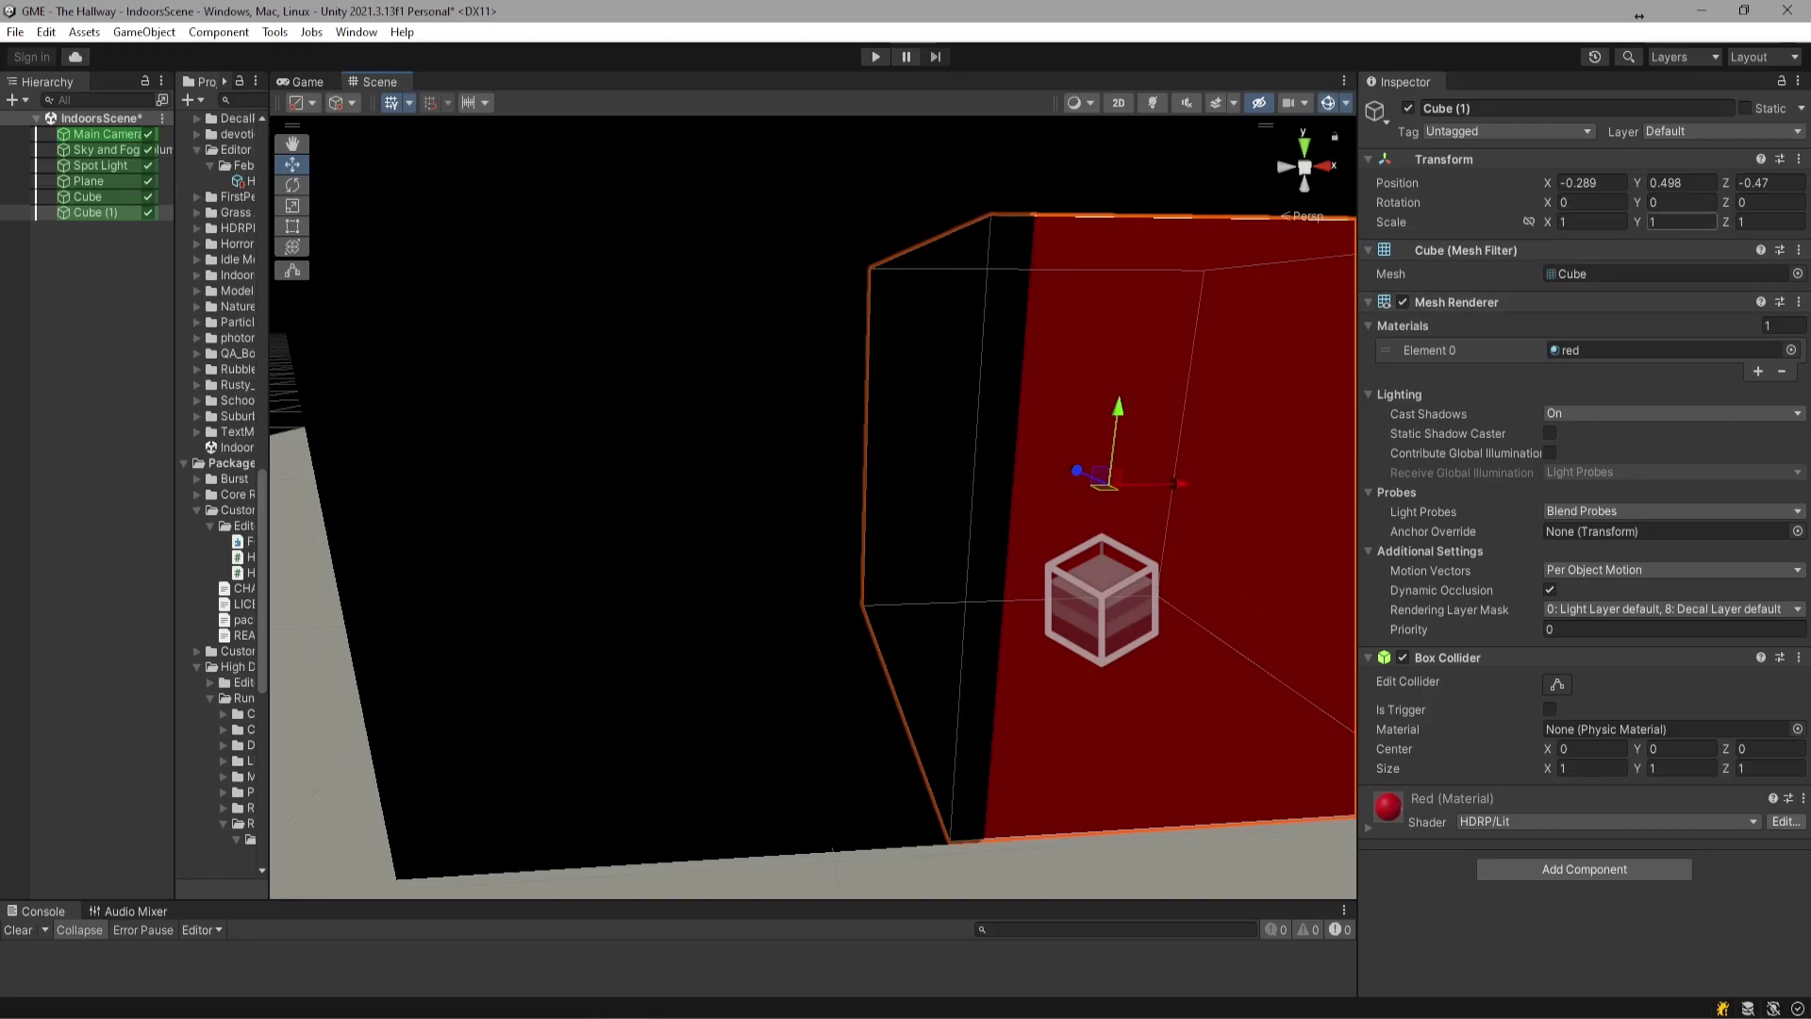
mouse_move(812, 509)
right_mouse_down()
mouse_move(792, 509)
mouse_move(830, 514)
mouse_move(811, 509)
right_mouse_up()
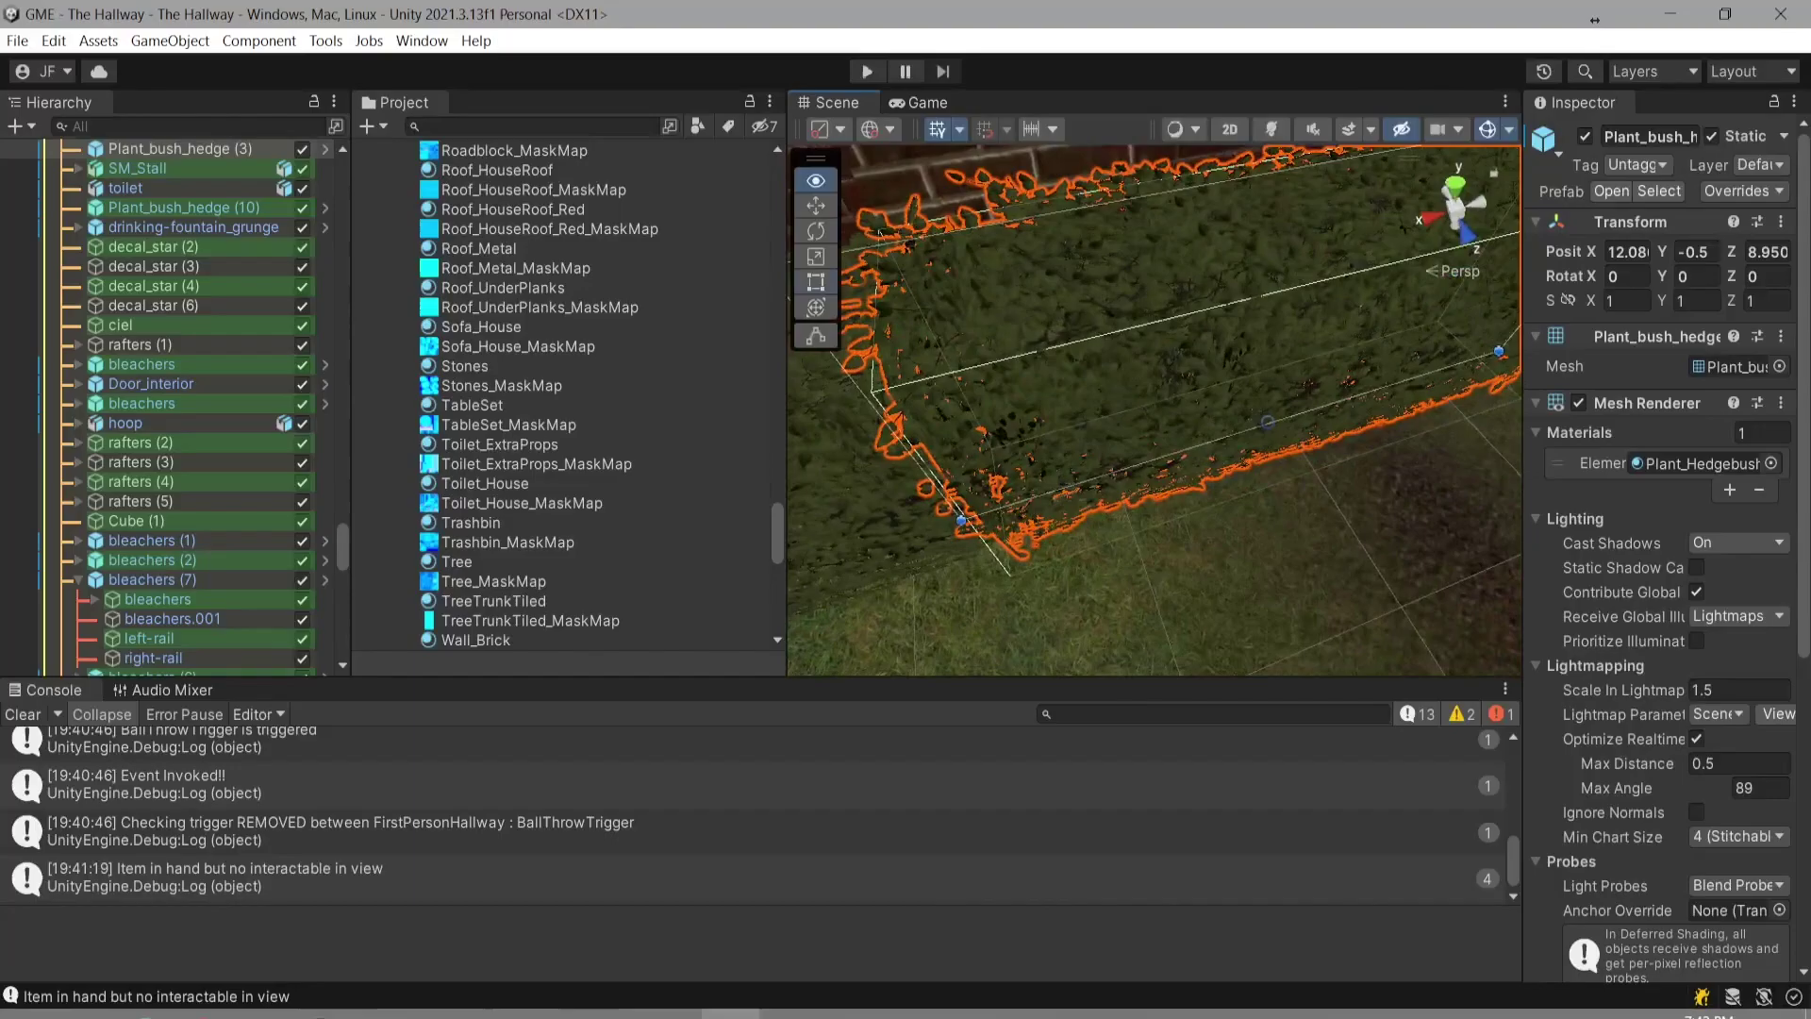
Swing the view toward the hedge beside the wall and select the bball_court gym model
right_click_drag(1155, 410, 1190, 441)
left_click(1116, 545)
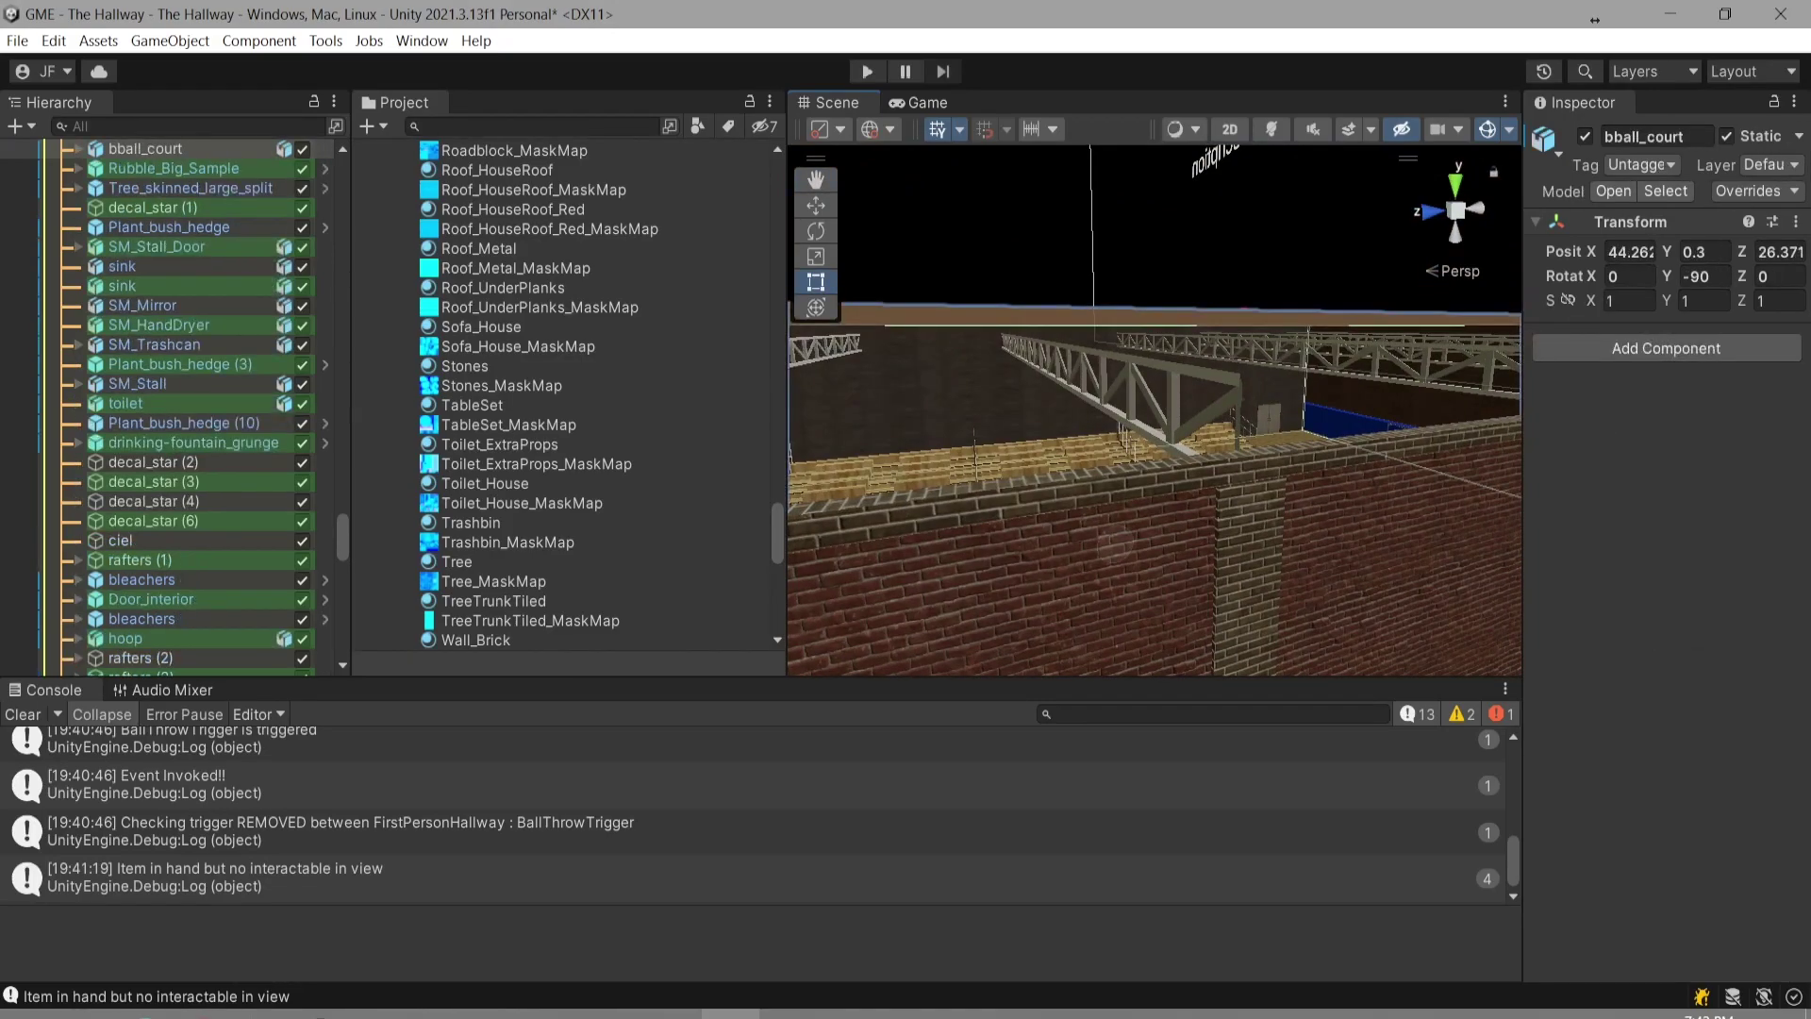
scroll(170, 423, "up", 5)
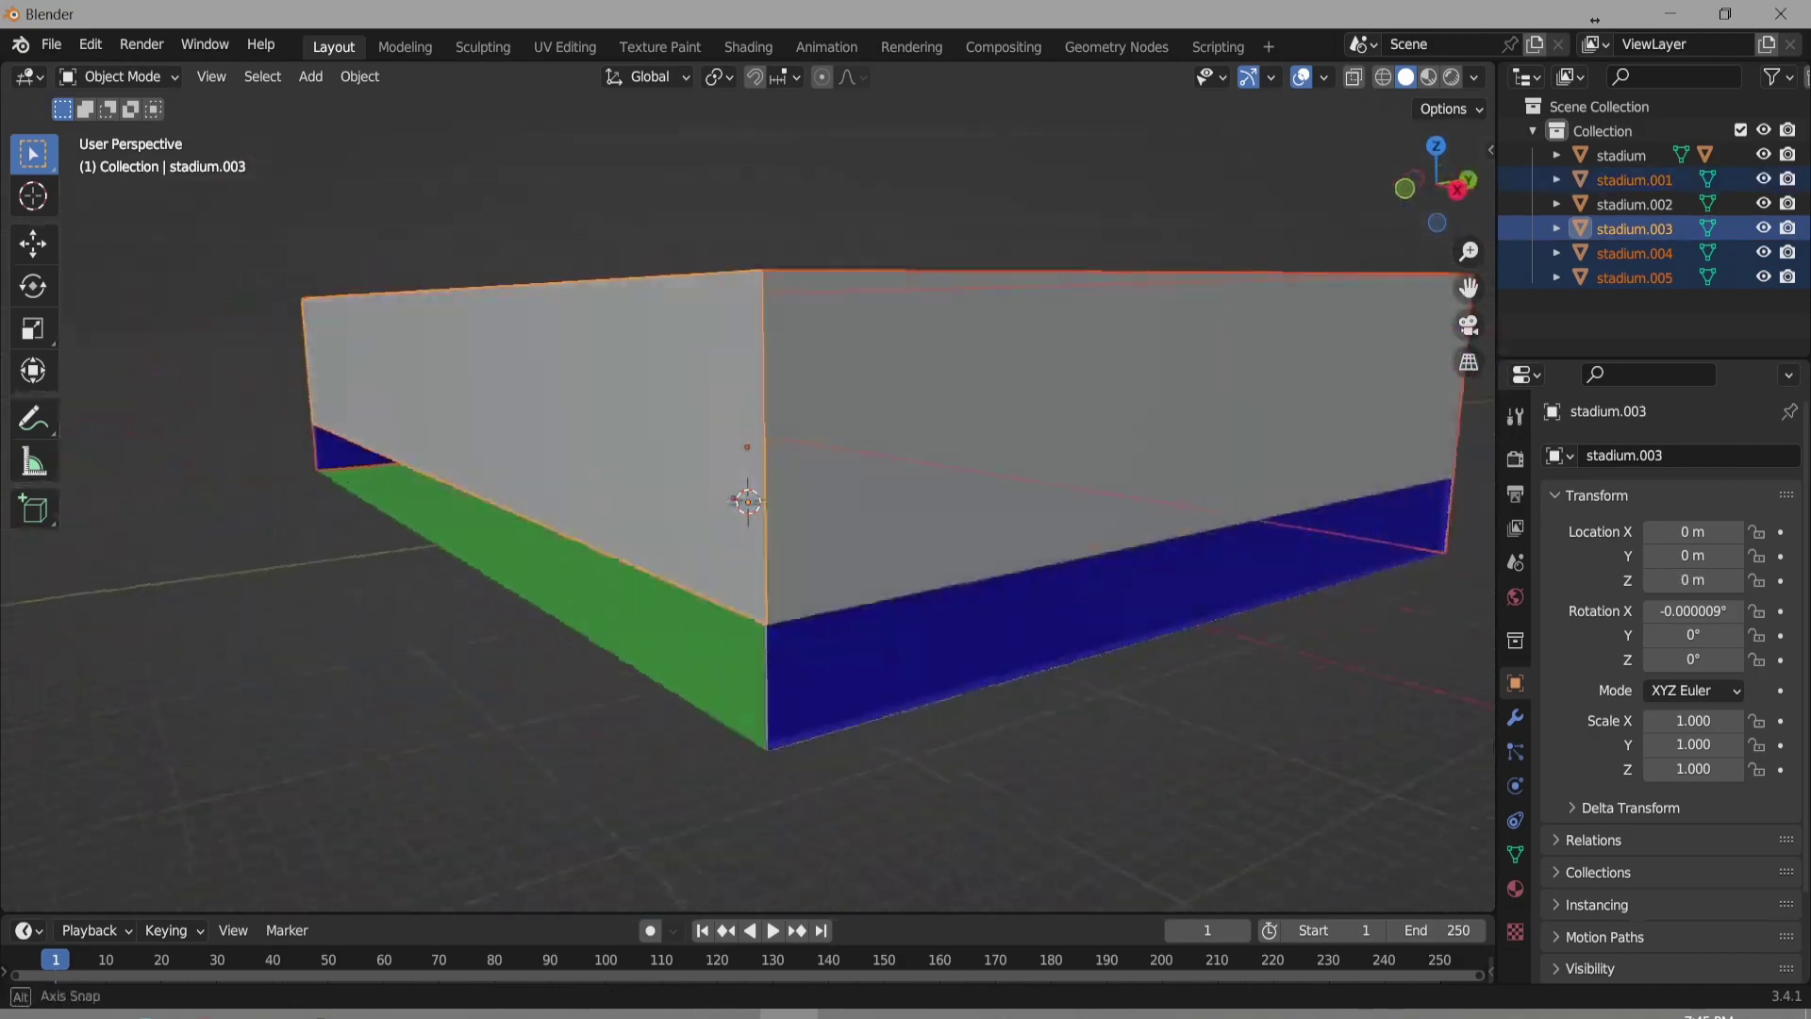
View the stadium from the front with X-ray on so its hidden top edges can be reached
key("KP_1")
key("z")
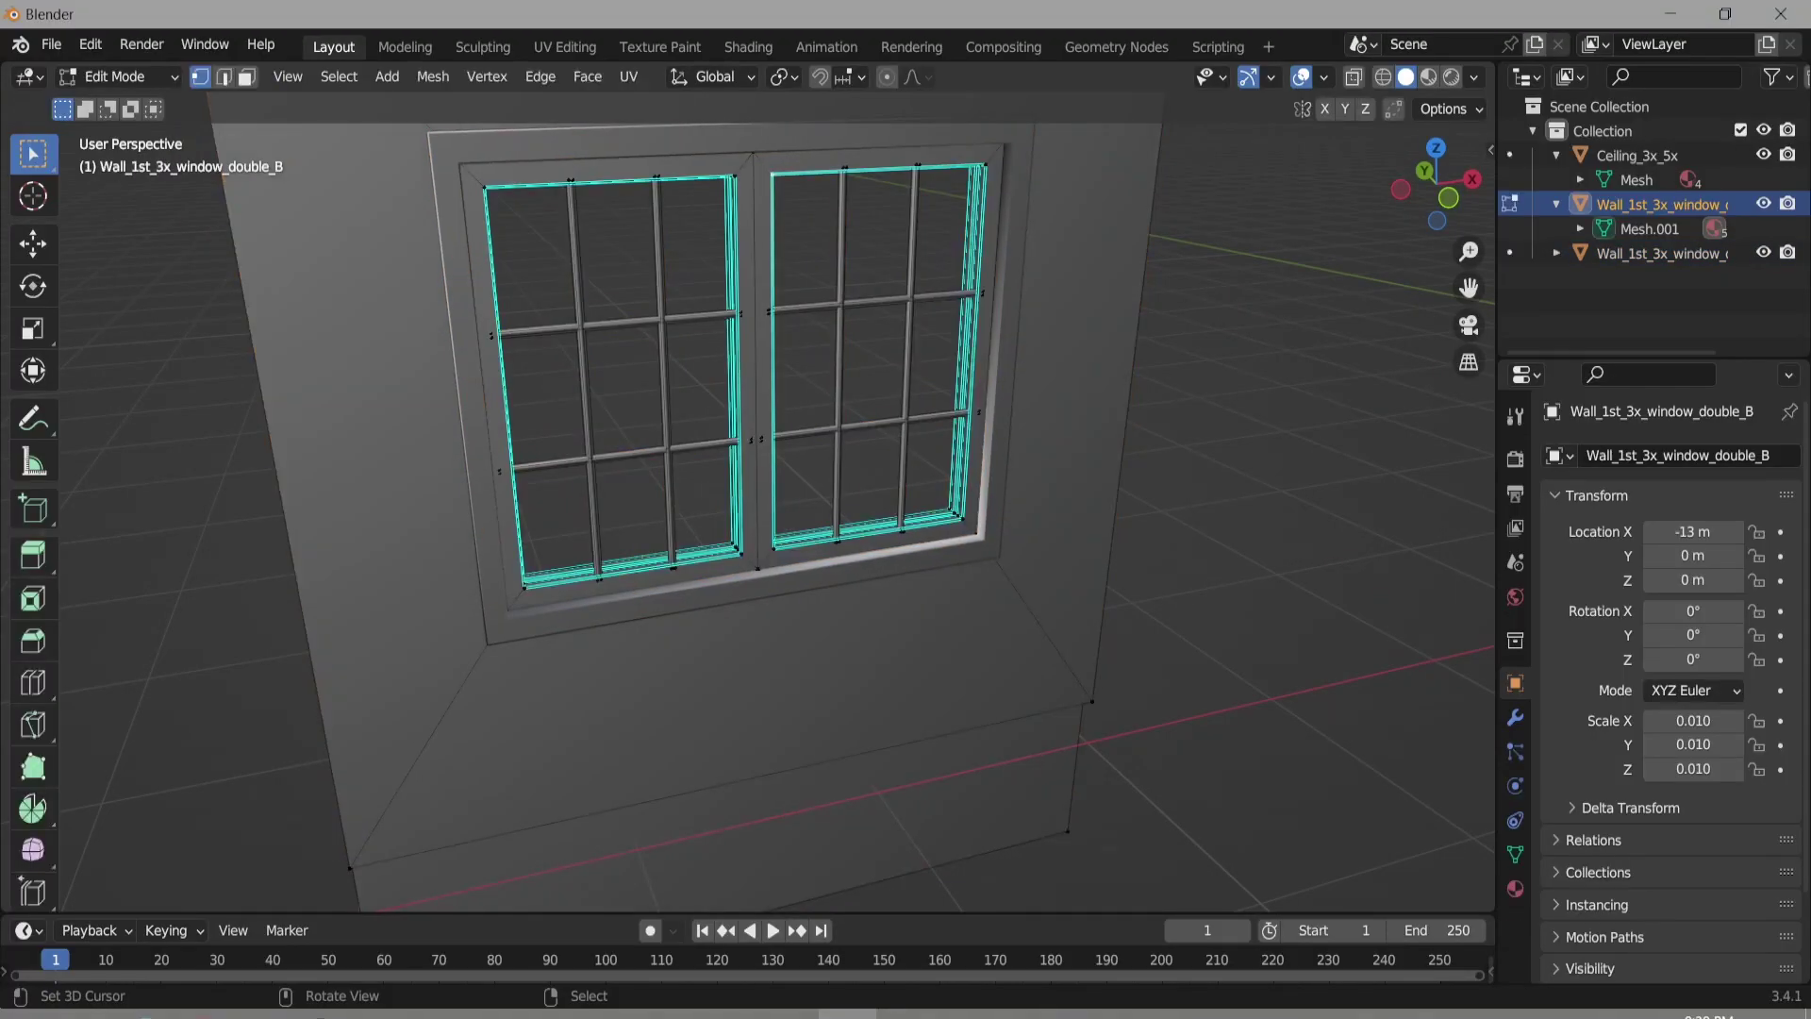
Exit Edit Mode and select everything linked to the window frame using Select Linked
key("Tab")
key("Tab")
key("F3")
key("Return")
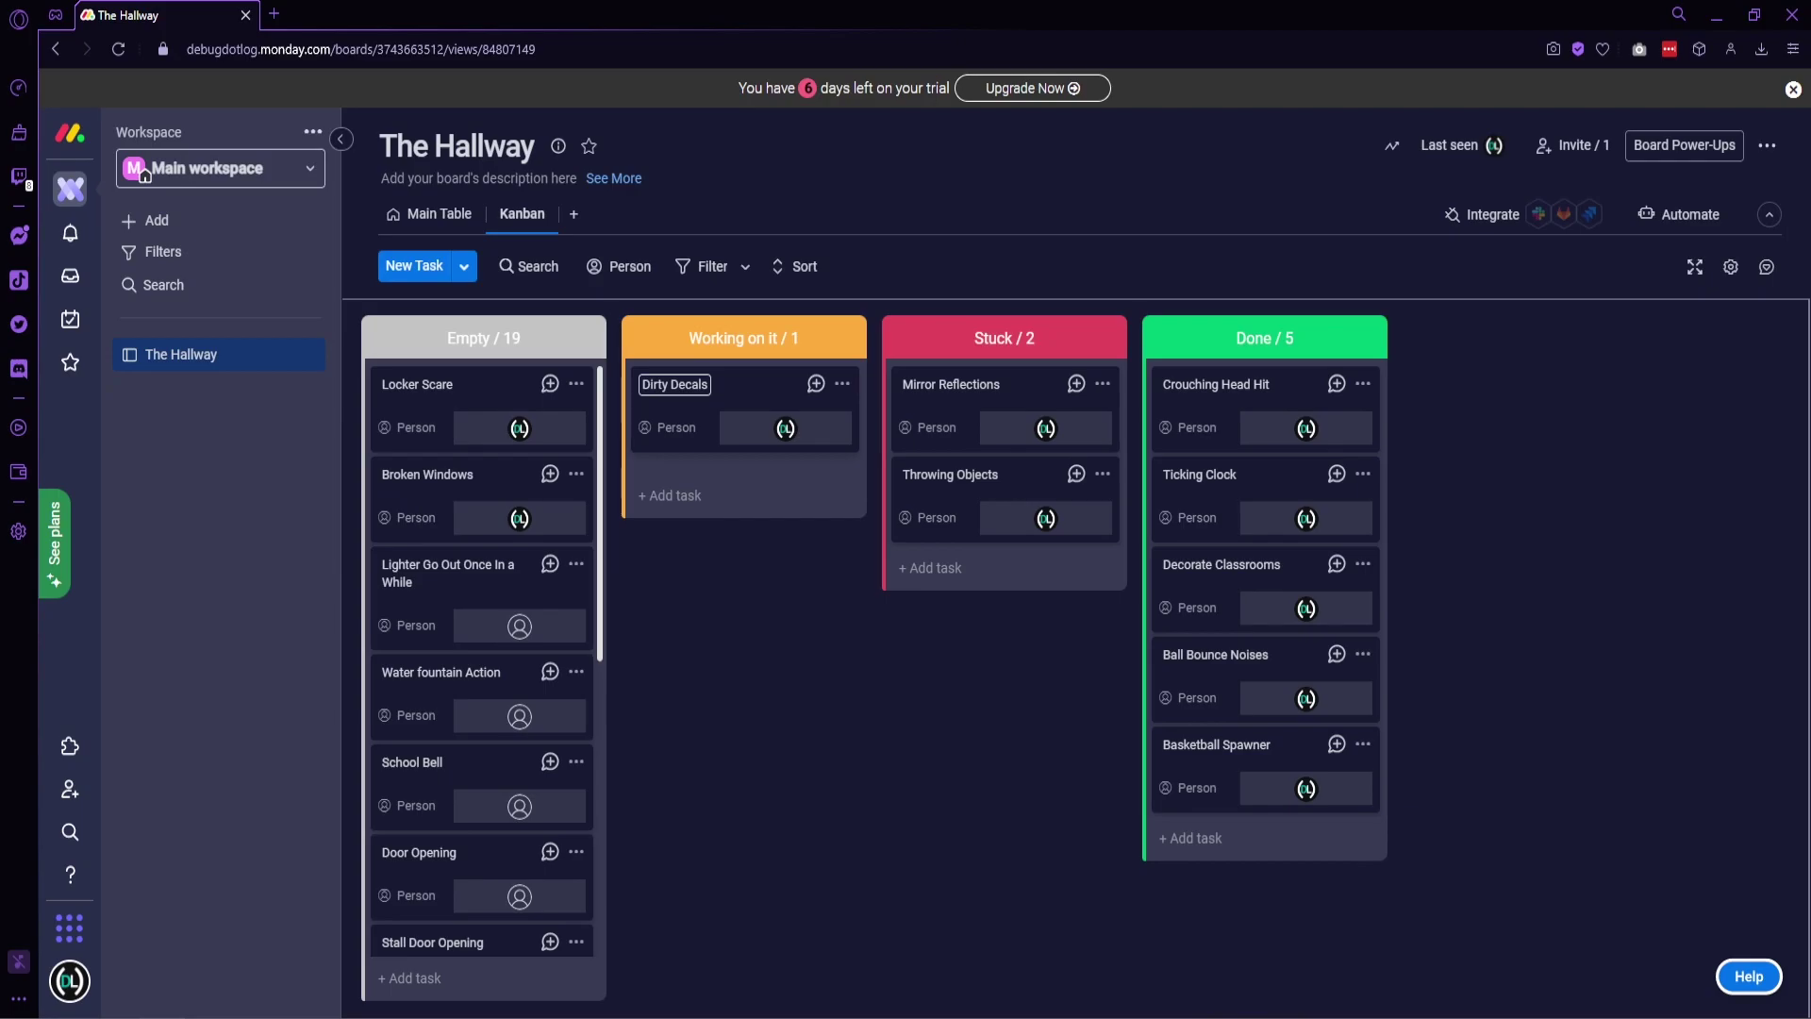
Move the Dirty Decals card from Working on it into the Done column
left_click_drag(698, 387, 783, 439)
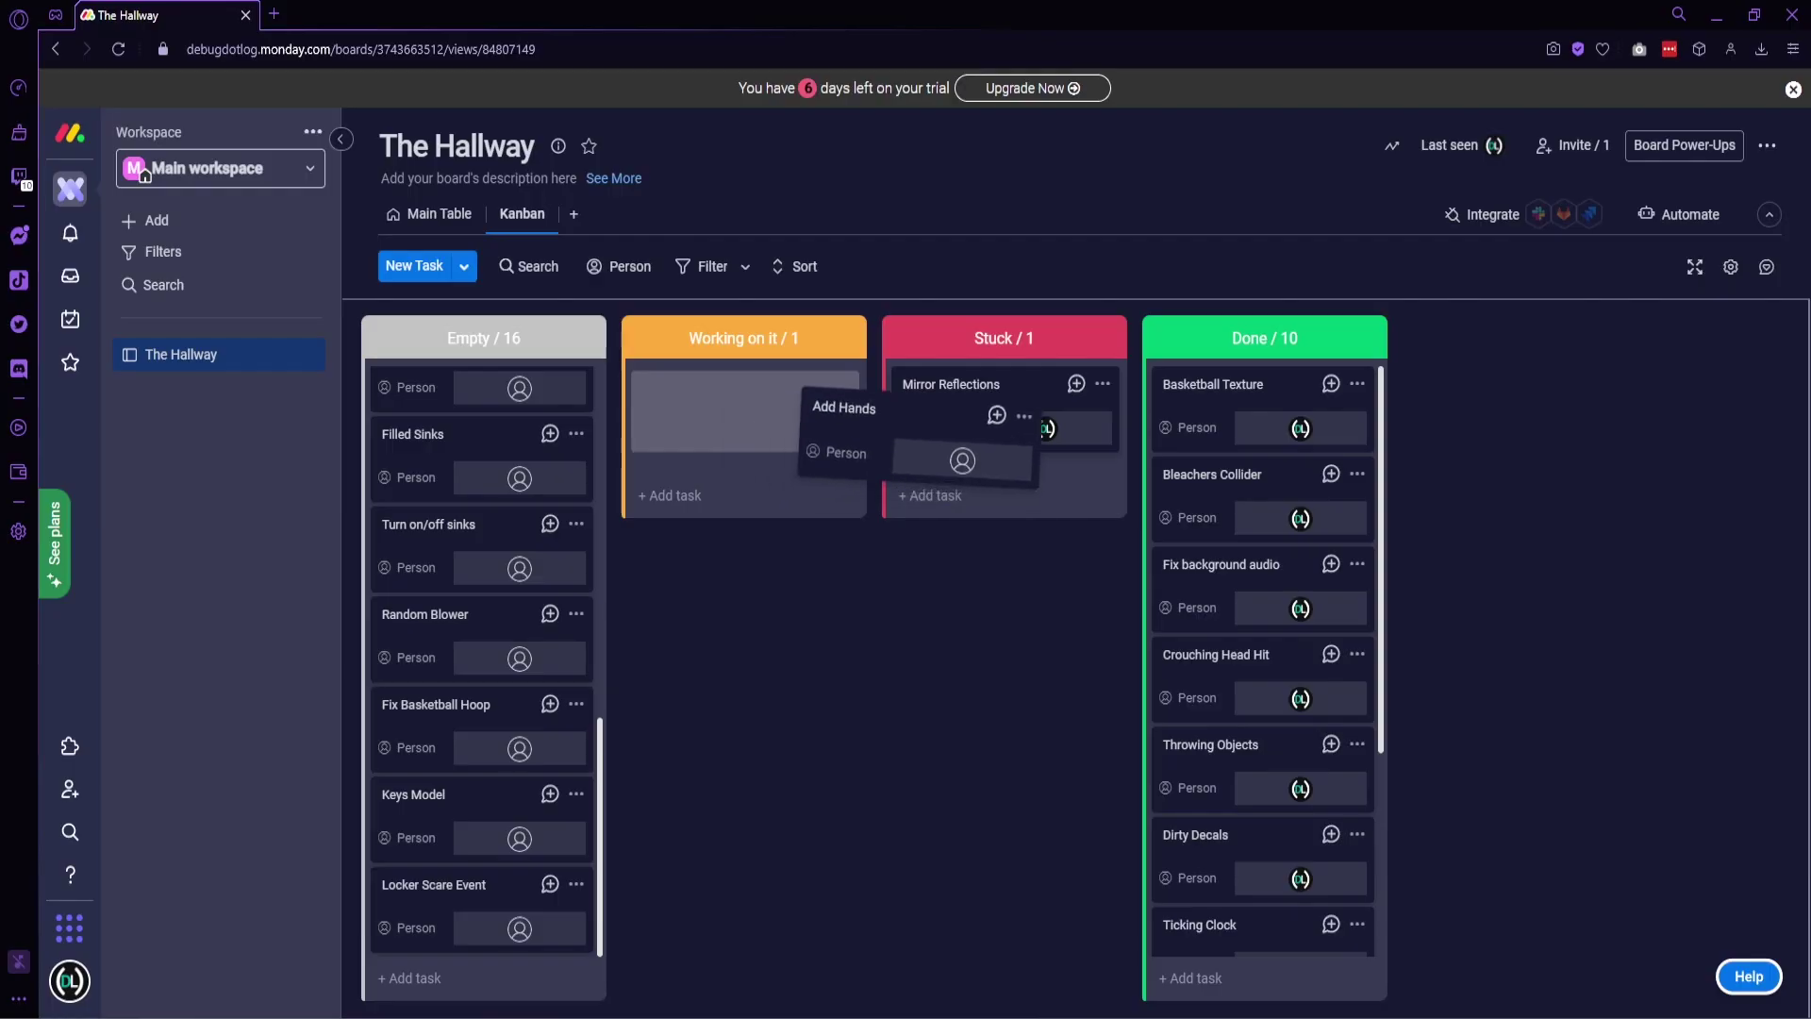
Move the Add Hands card into the Stuck column
left_click_drag(924, 432, 1005, 453)
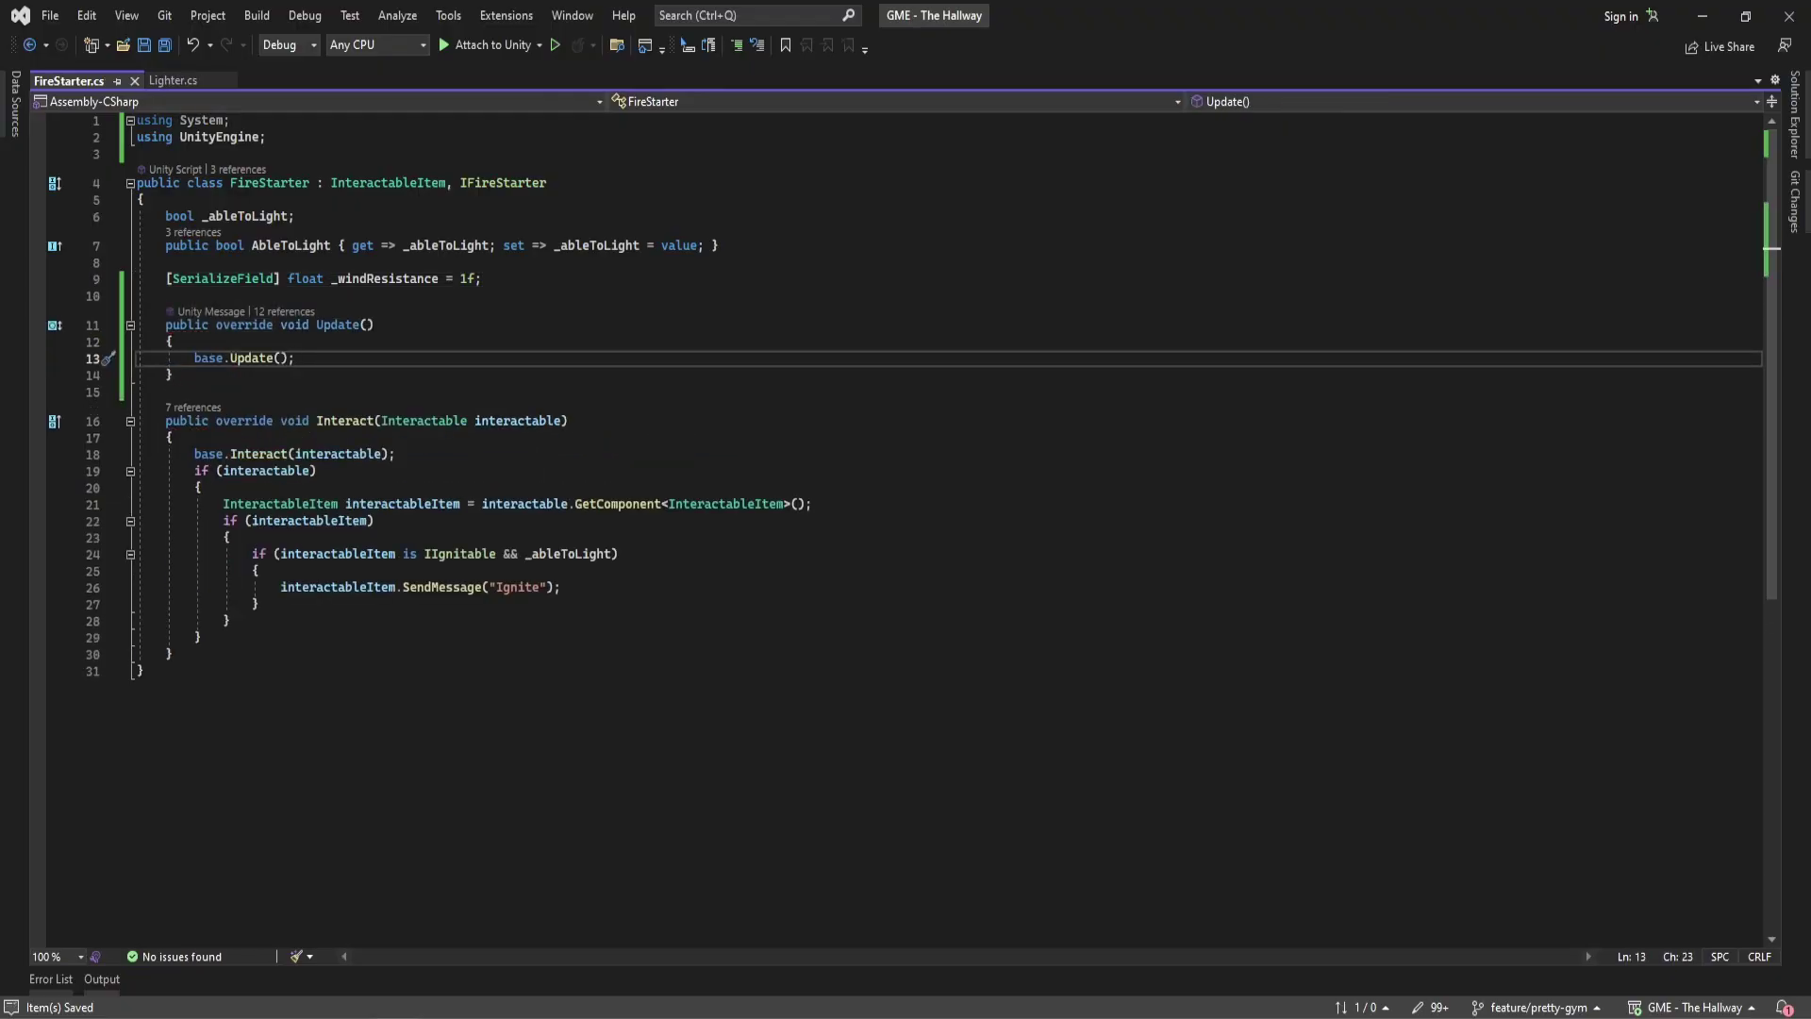
key("Return")
key("Return")
Add an Update override calling base.Update(), then undo a trial Vector3 edit
type("Vector3 _previousPosition;")
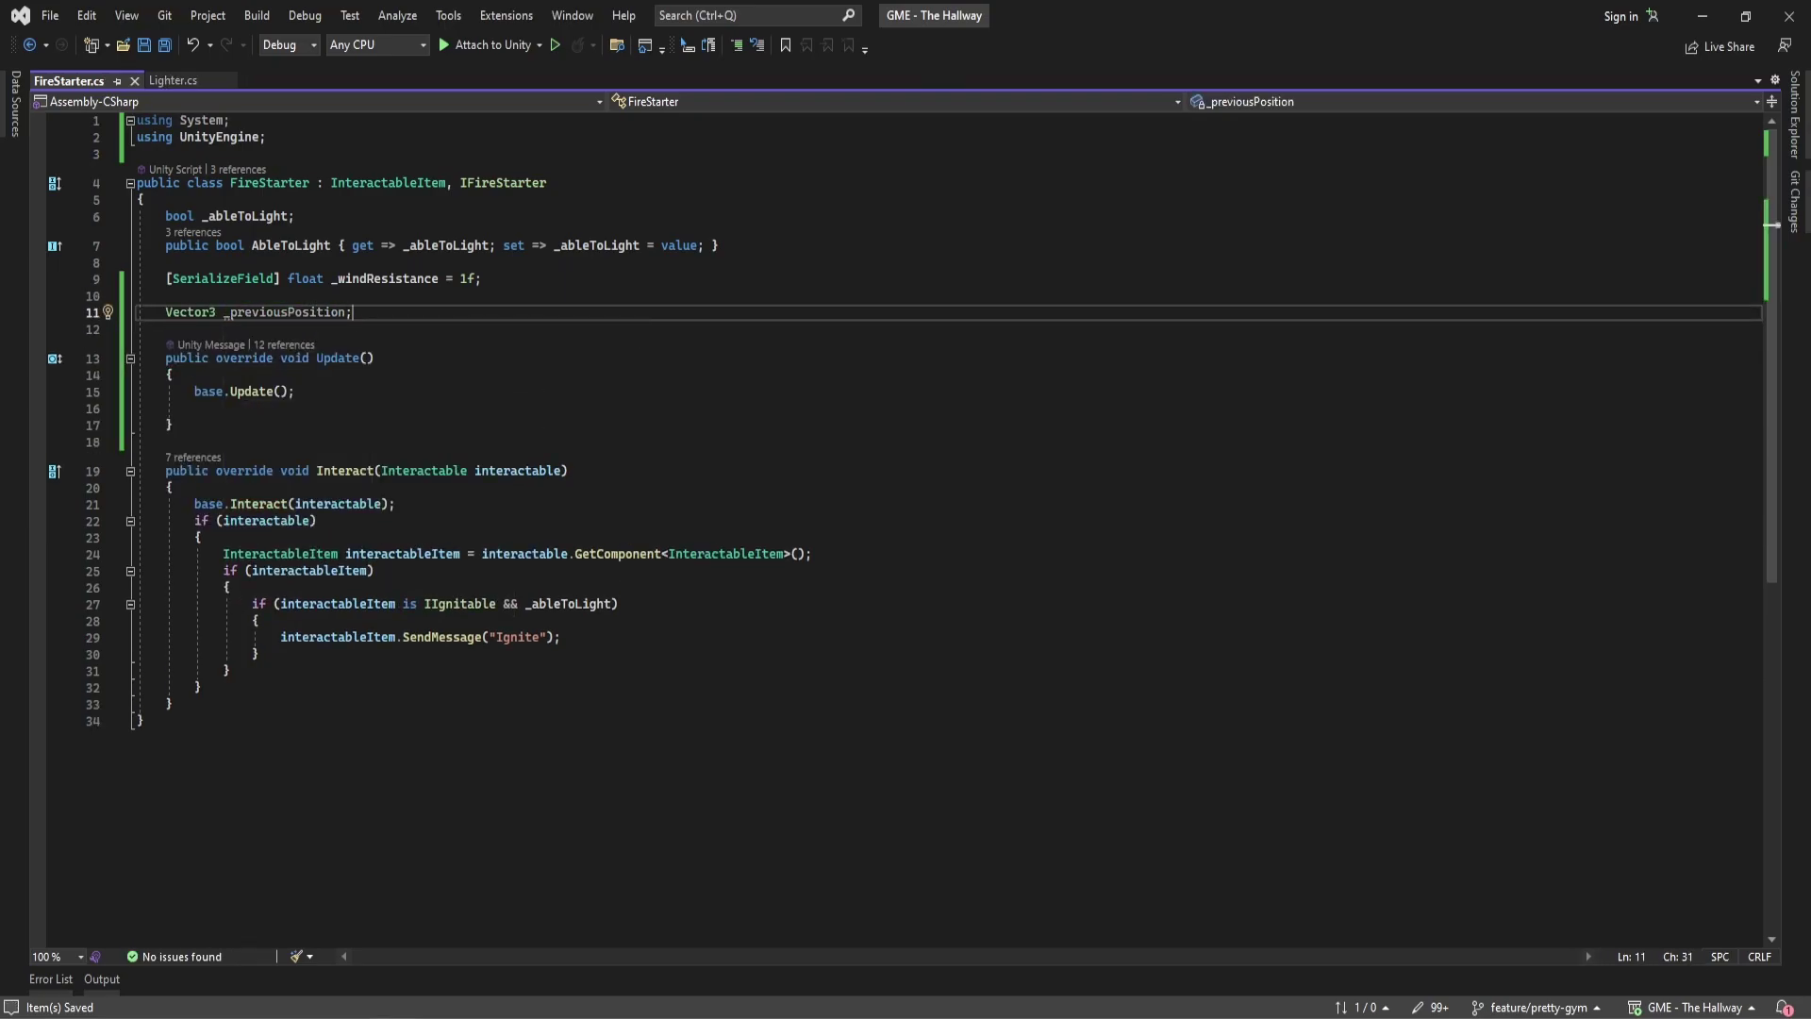
left_click(195, 407)
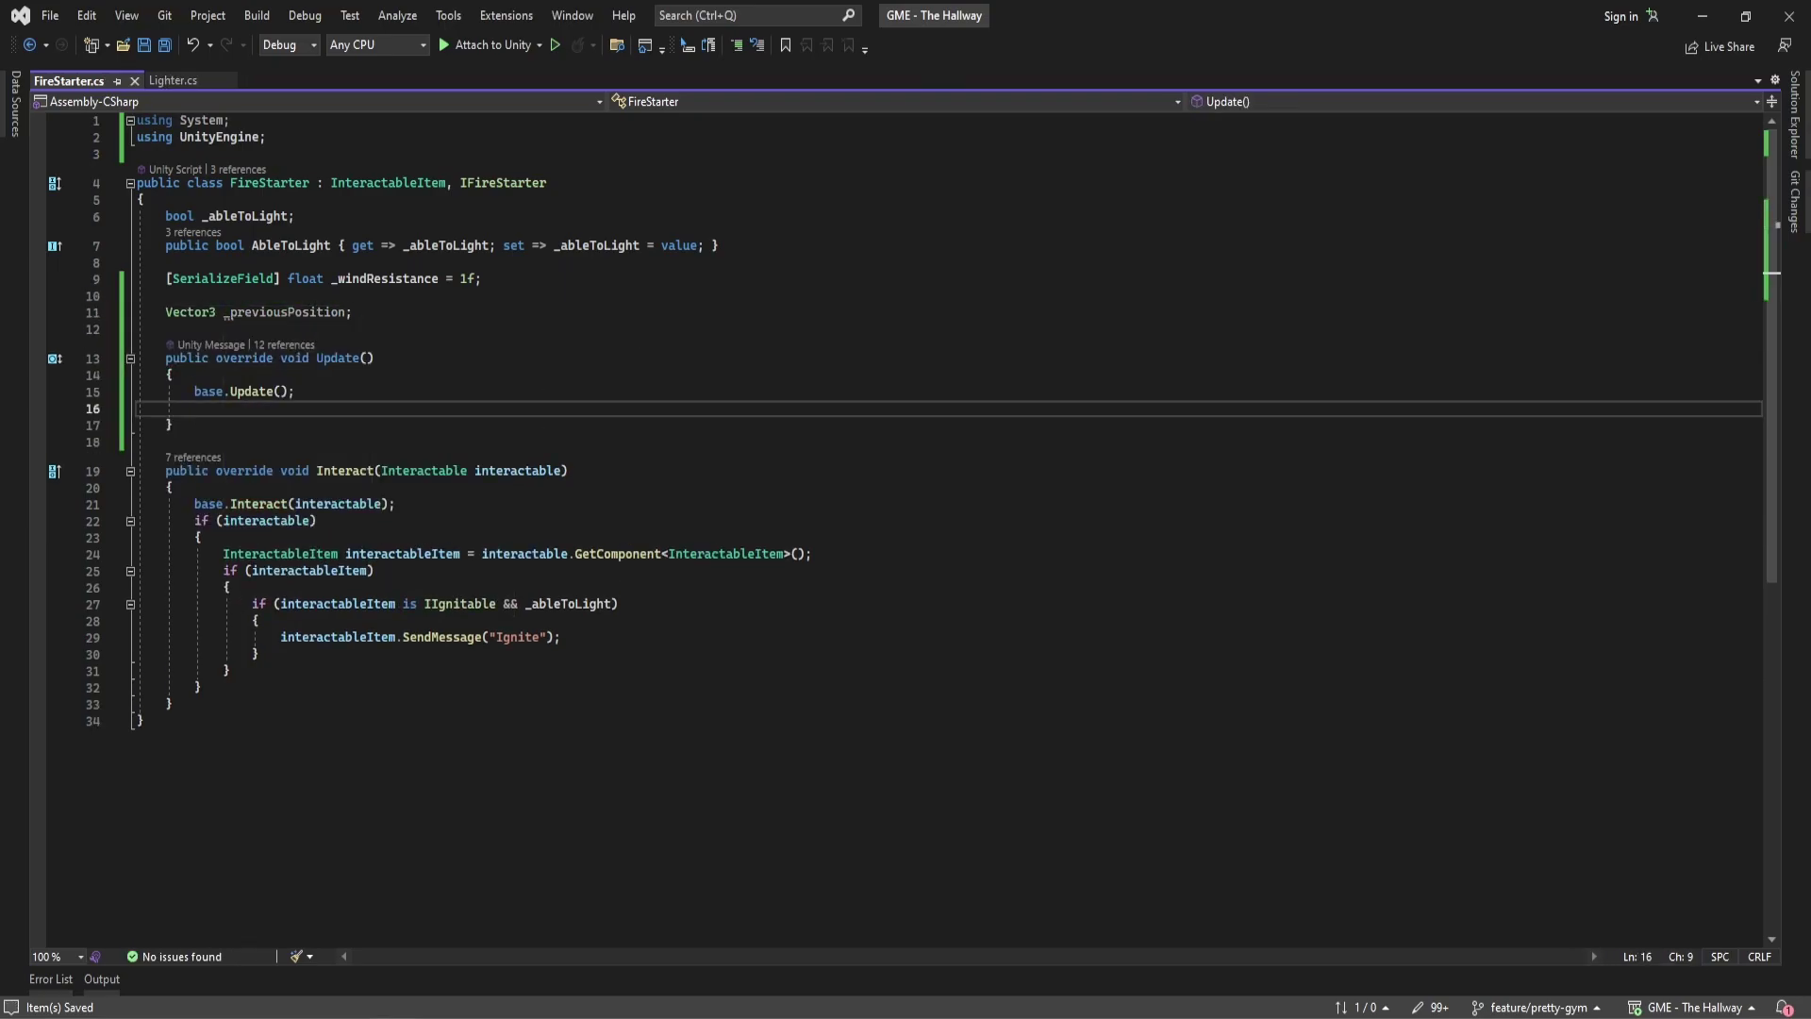
type("vector3.")
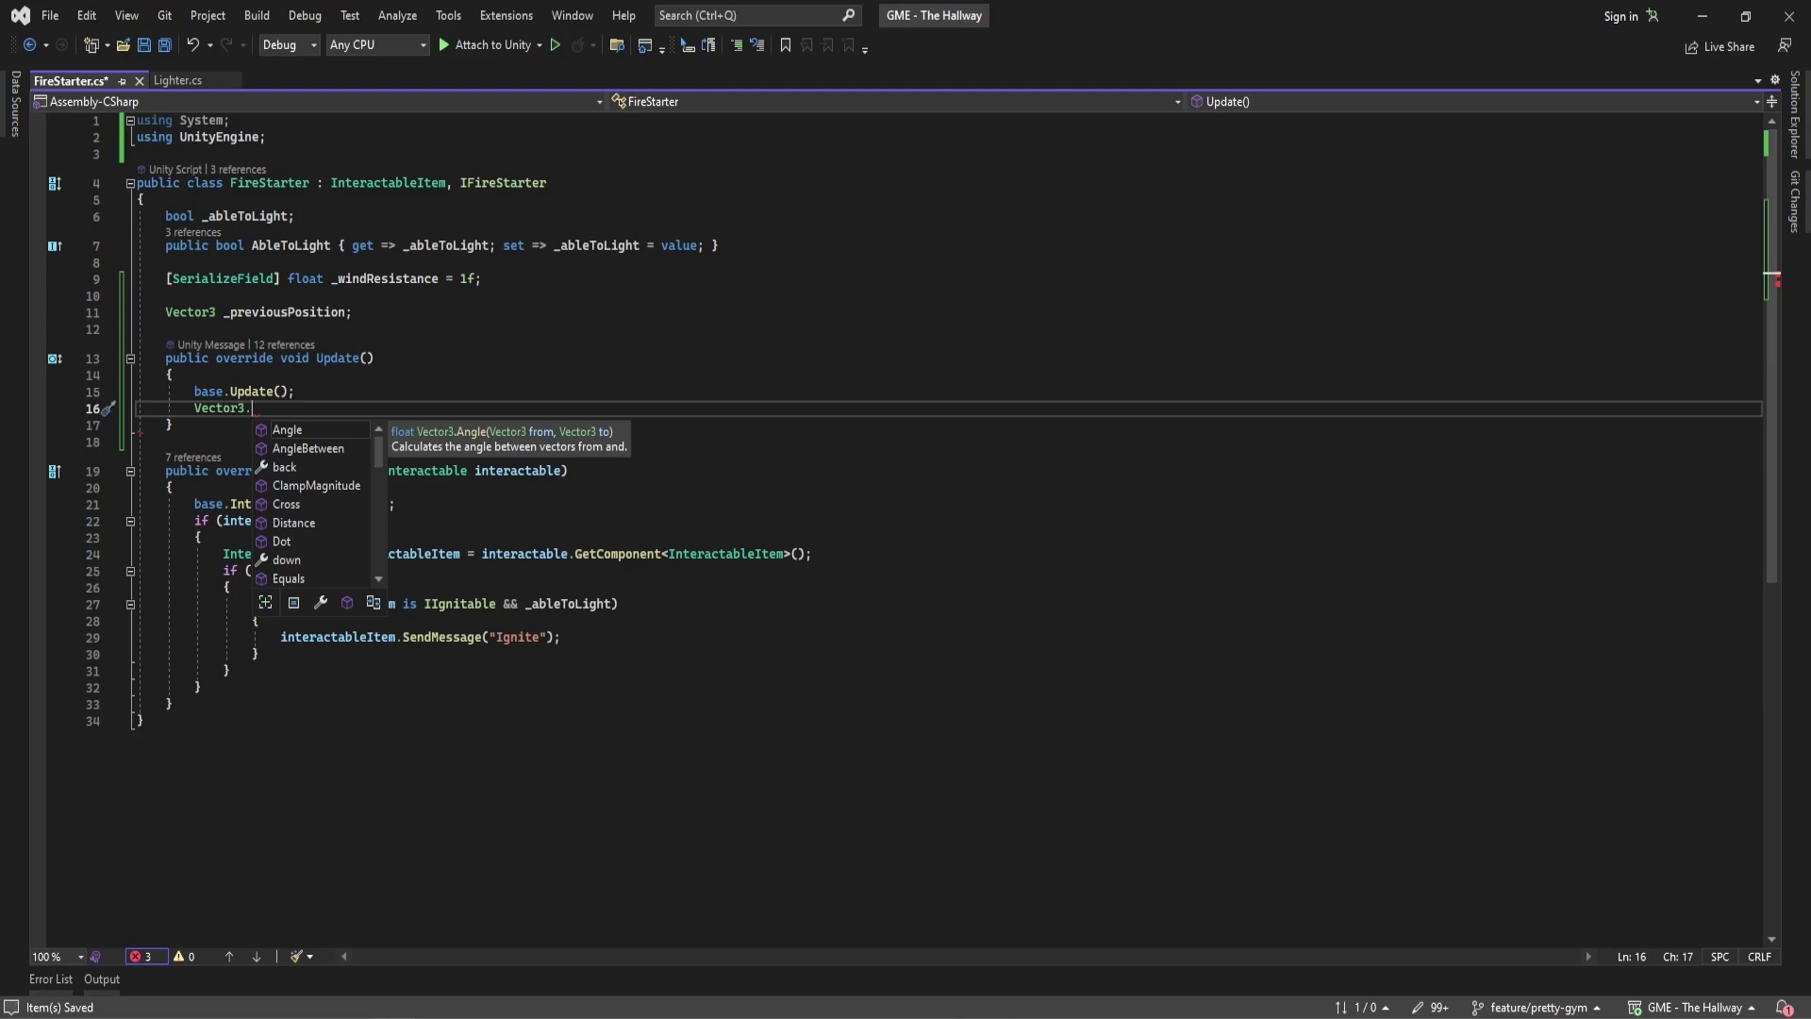
key("ctrl+z")
key("ctrl+z")
key("ctrl+z")
key("ctrl+z")
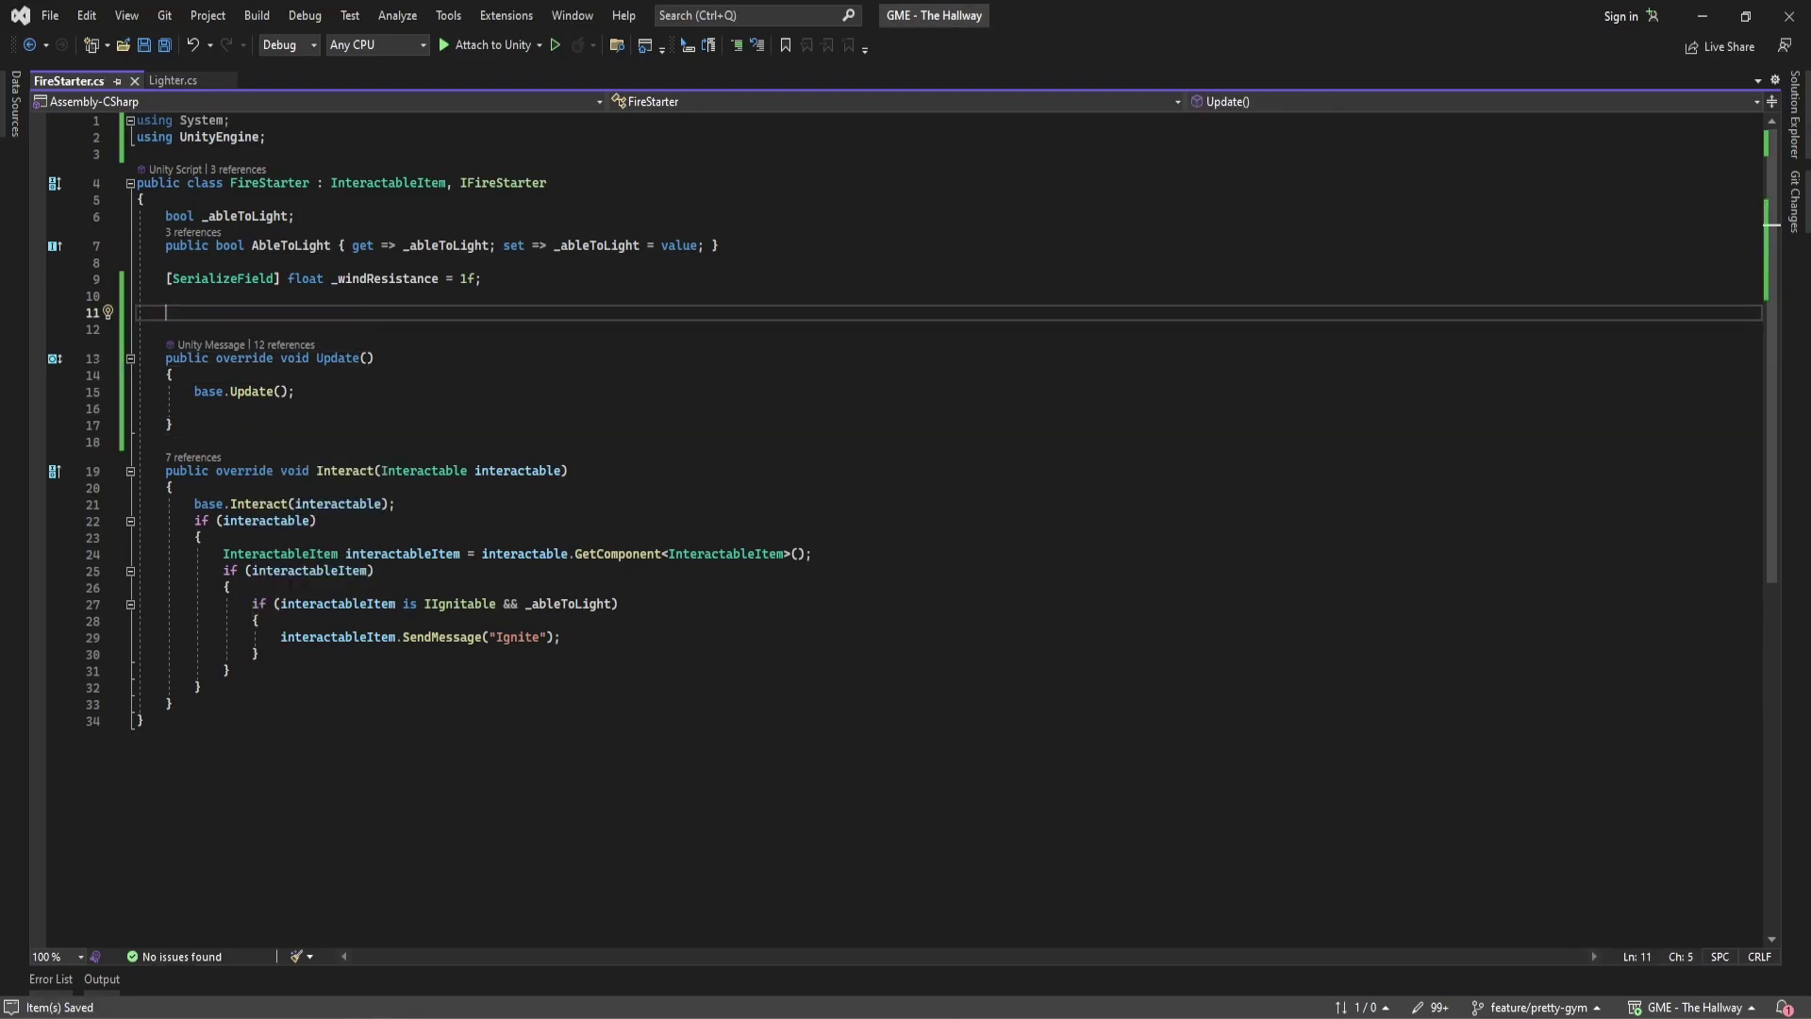
Declare a Rigidbody _rb field and add an Awake override below it
type("Rigidbody _rb;")
key("Return")
key("Return")
type("a")
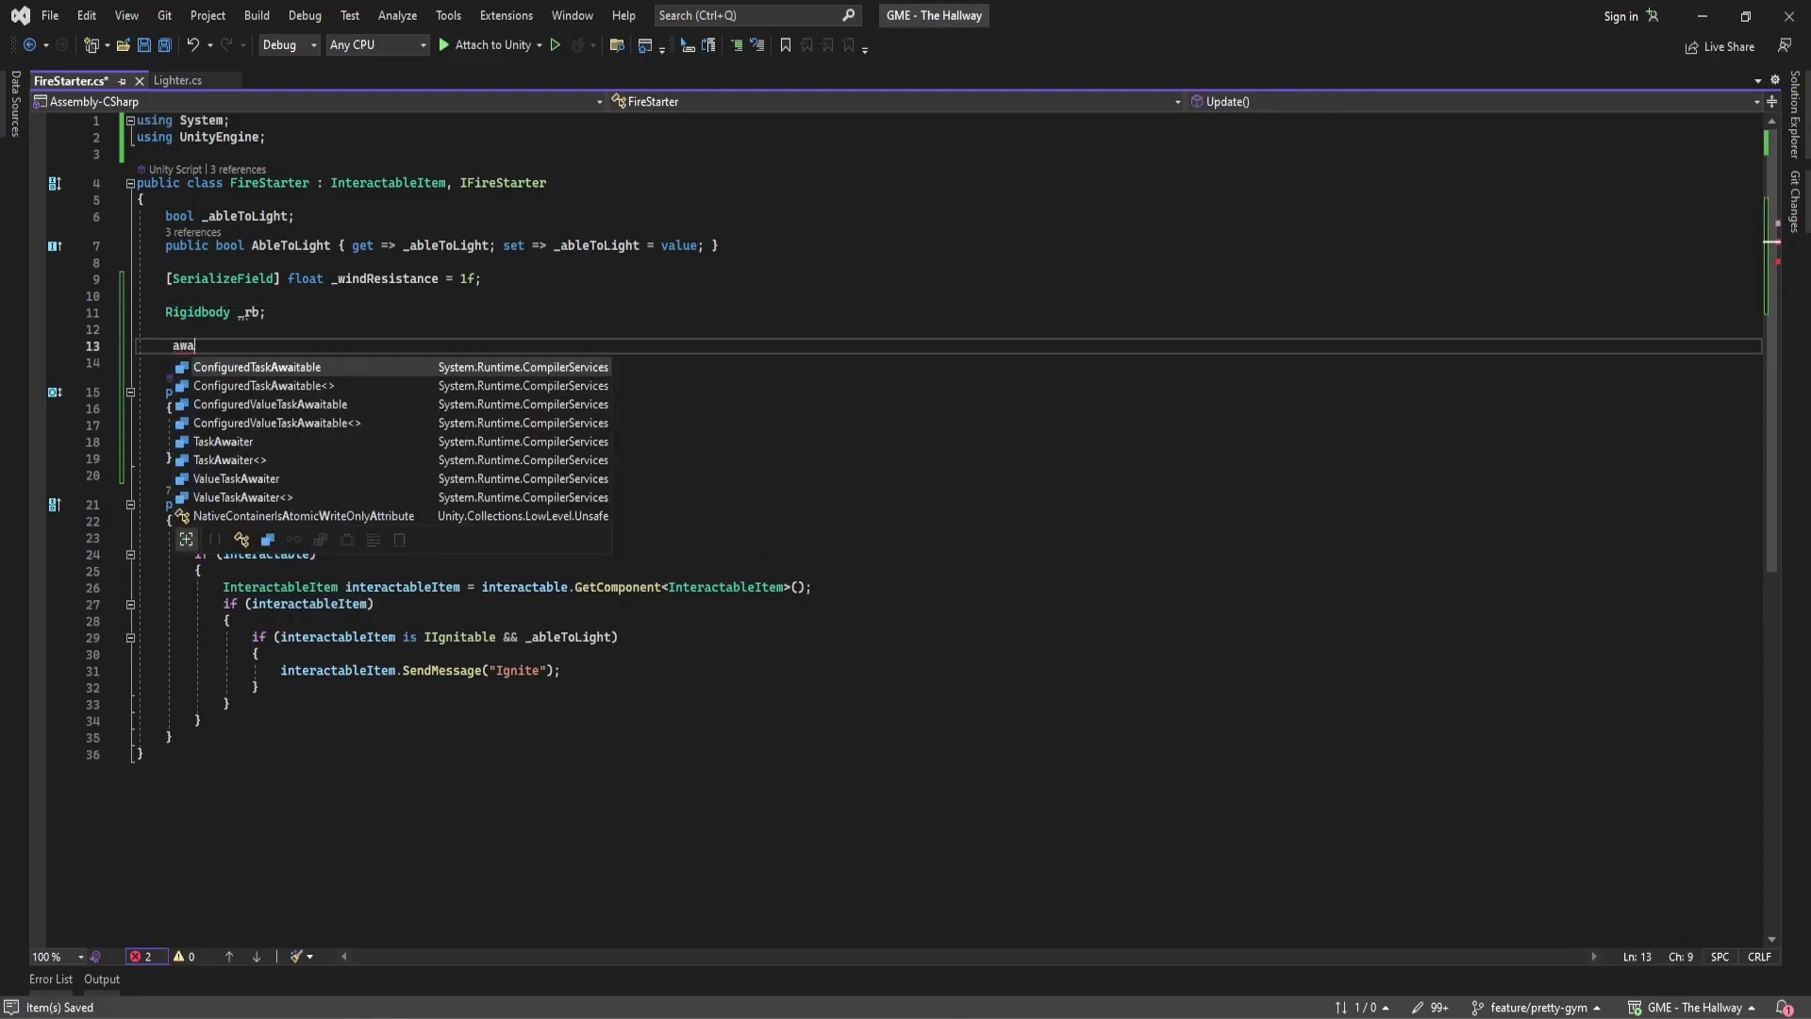
type("se.Awake")
key("Tab")
Start an if block in Update that checks the _rb velocity
left_click(194, 521)
type("_rb.")
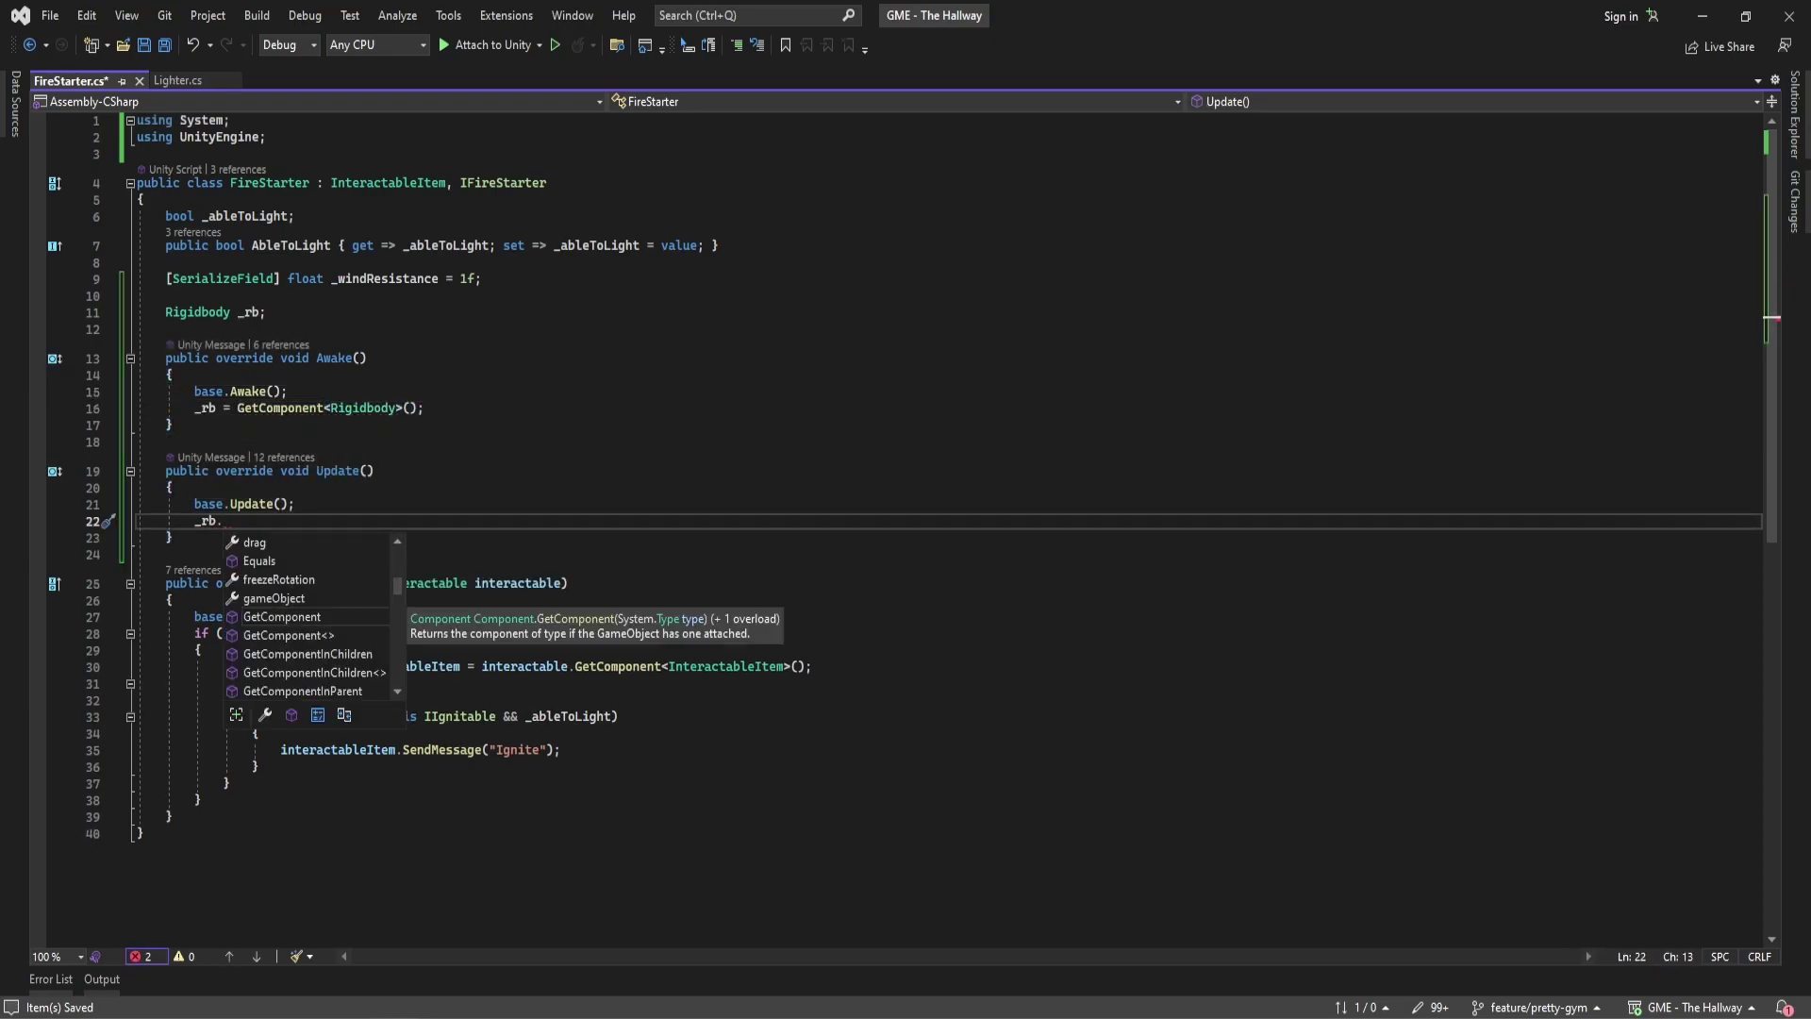
key("BackSpace")
key("BackSpace")
key("BackSpace")
key("BackSpace")
type("if")
key("Tab")
key("Tab")
type("_rb")
key("Return")
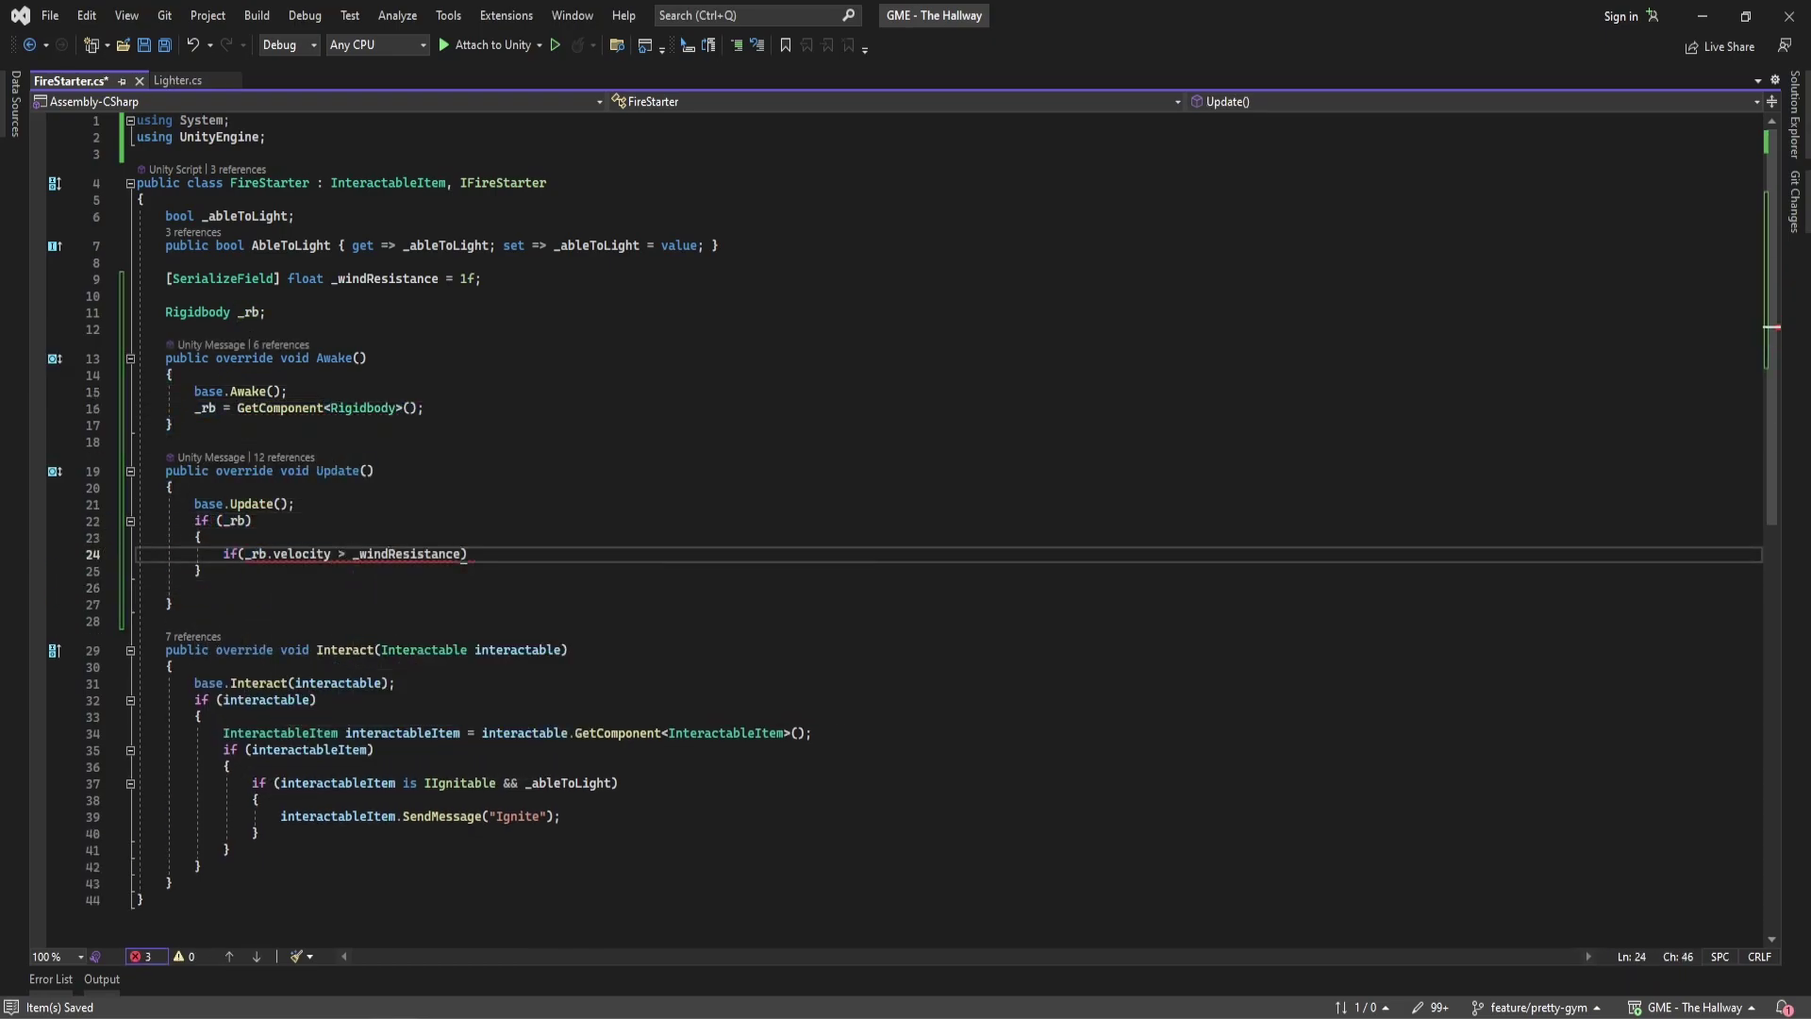
key("Return")
type("{")
key("Return")
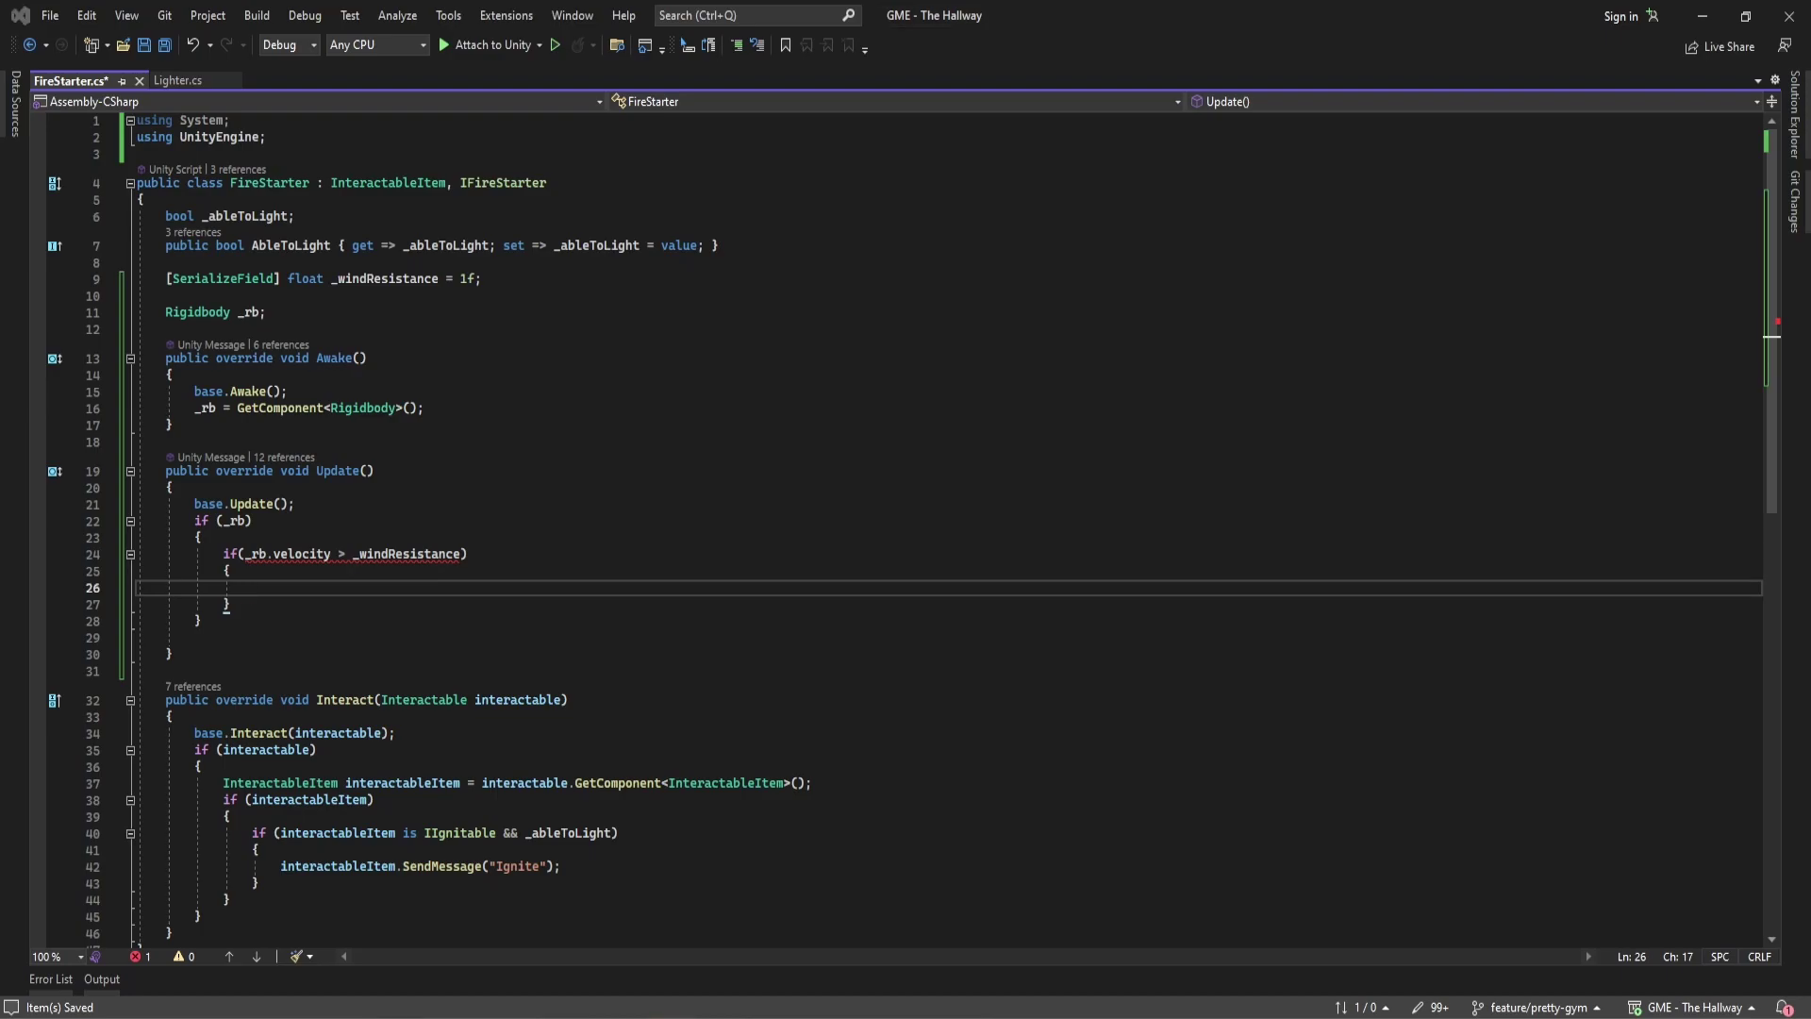
Compare velocity.magnitude, paste the SendMessage Ignite call into the block, save, and switch to Lighter.cs
left_click(331, 553)
type(".mag")
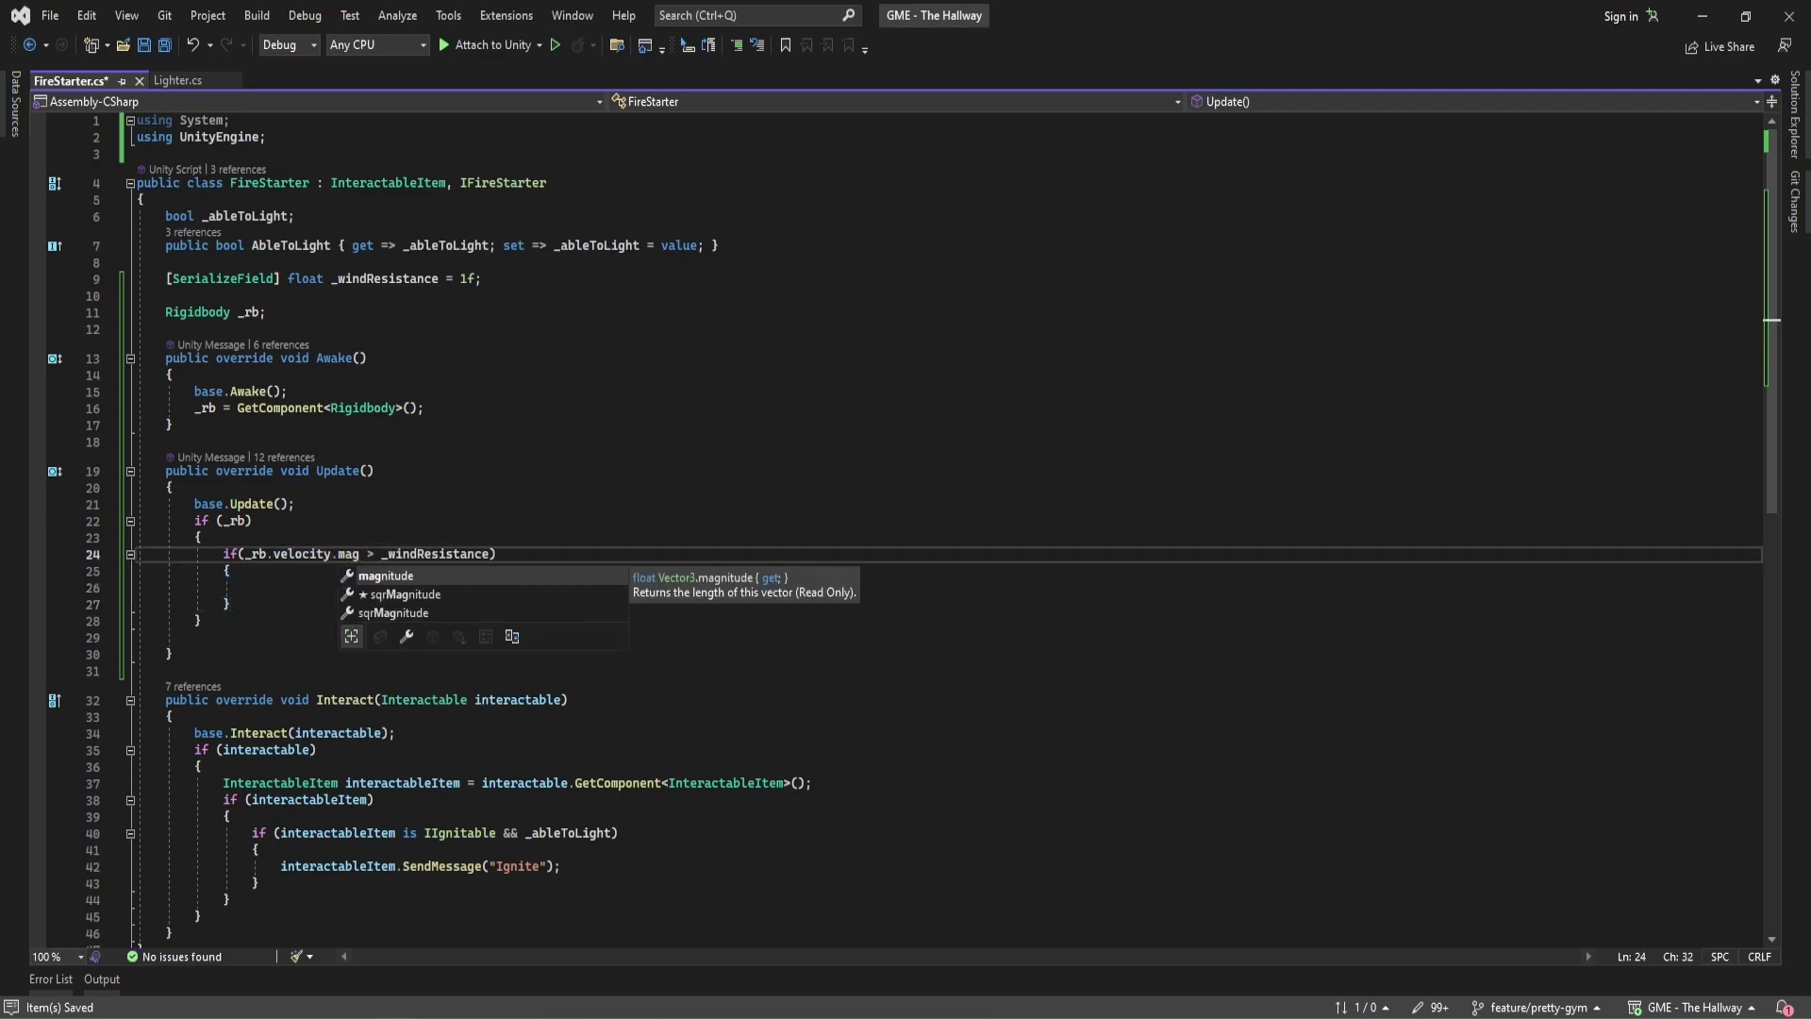
key("Tab")
left_click(227, 588)
type("interactableItem.SendMessage(\"Ignite\");")
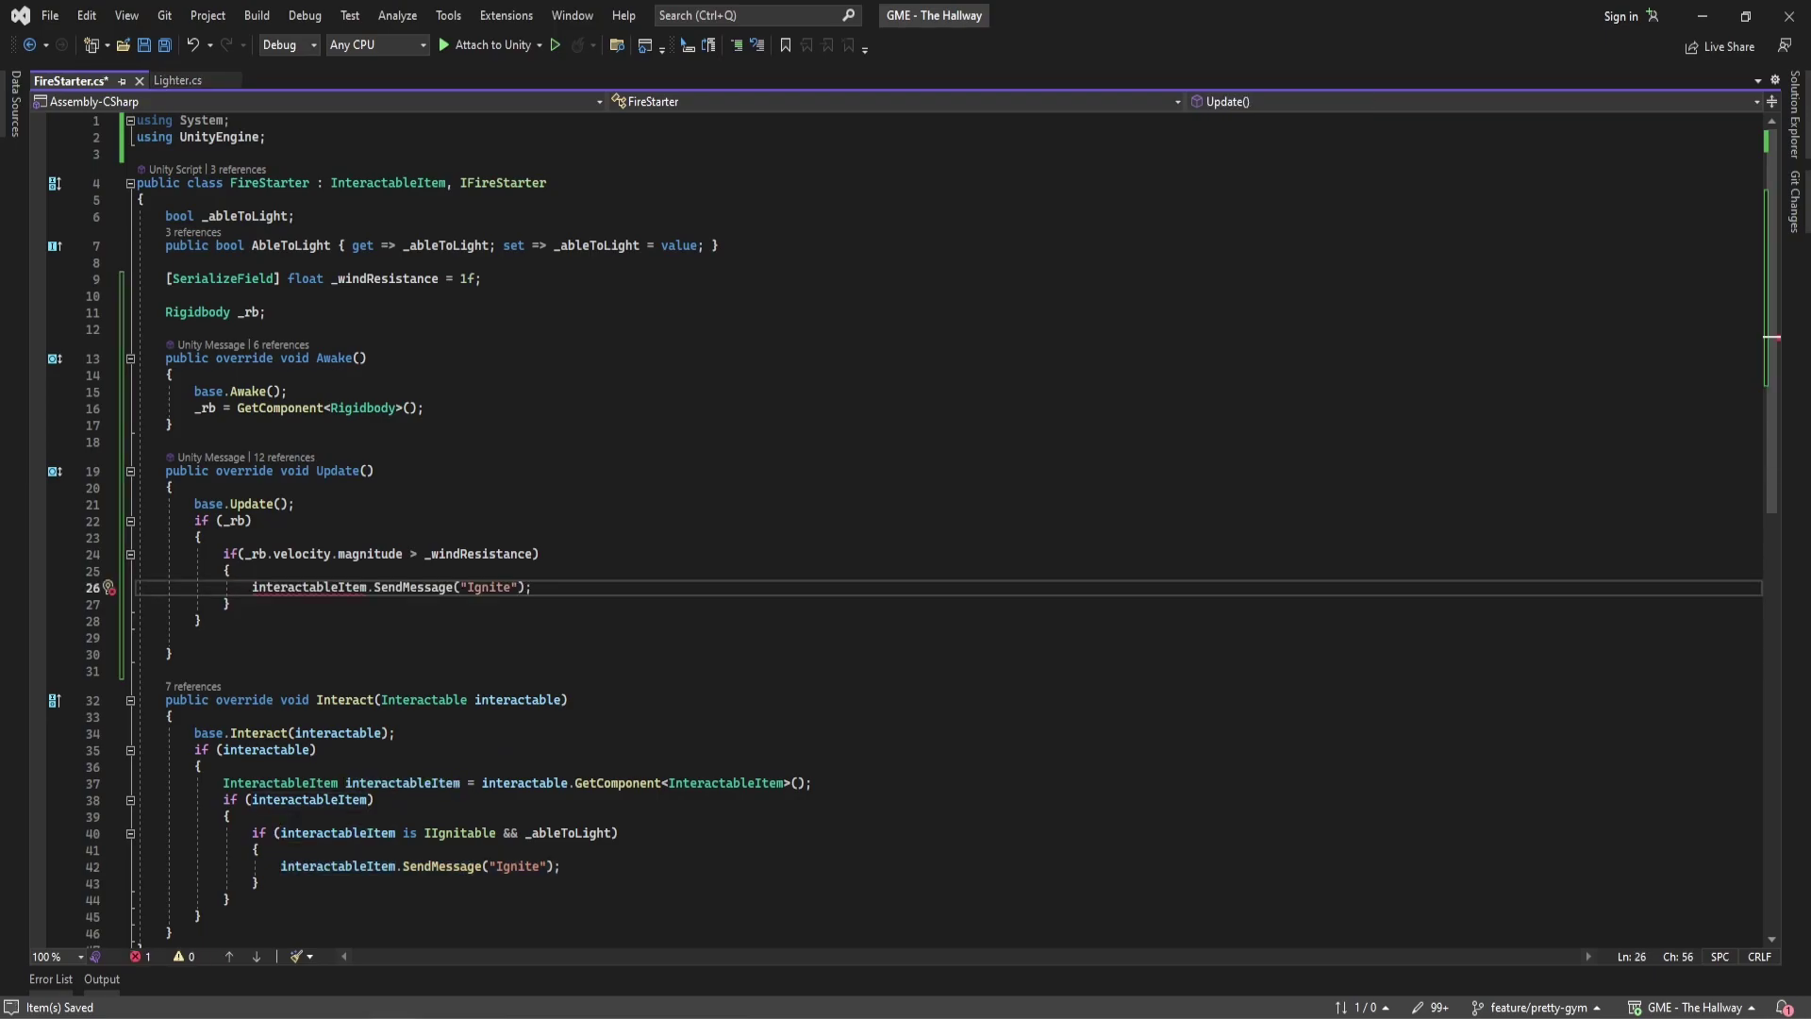
key("ctrl+Tab")
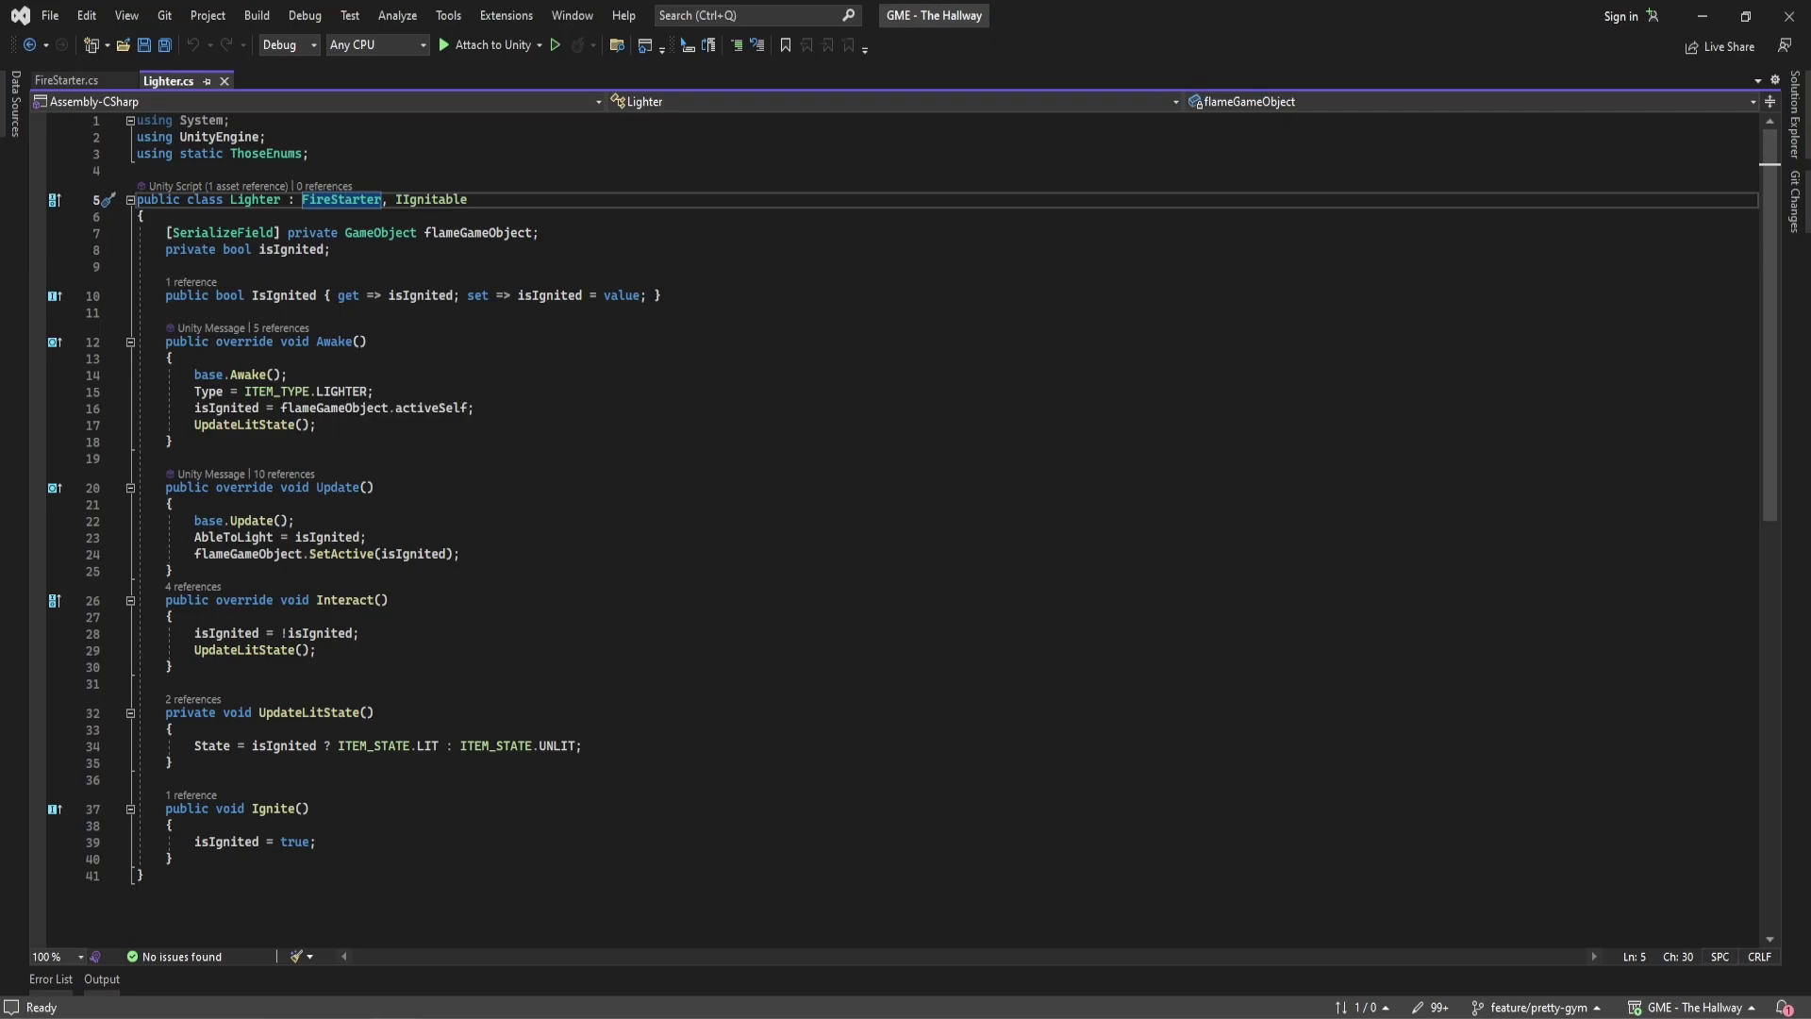
Write CheckVelocity to compare Vector3.Distance from _previousPosition against _windResistance, invoked every 0.2 s in Start
left_click(317, 650)
key("Up")
key("Up")
key("Up")
key("Up")
key("Up")
key("Up")
key("Up")
key("Up")
key("Up")
key("Up")
key("Up")
key("Up")
key("Up")
key("Up")
key("Up")
key("Up")
key("Up")
key("Up")
key("Up")
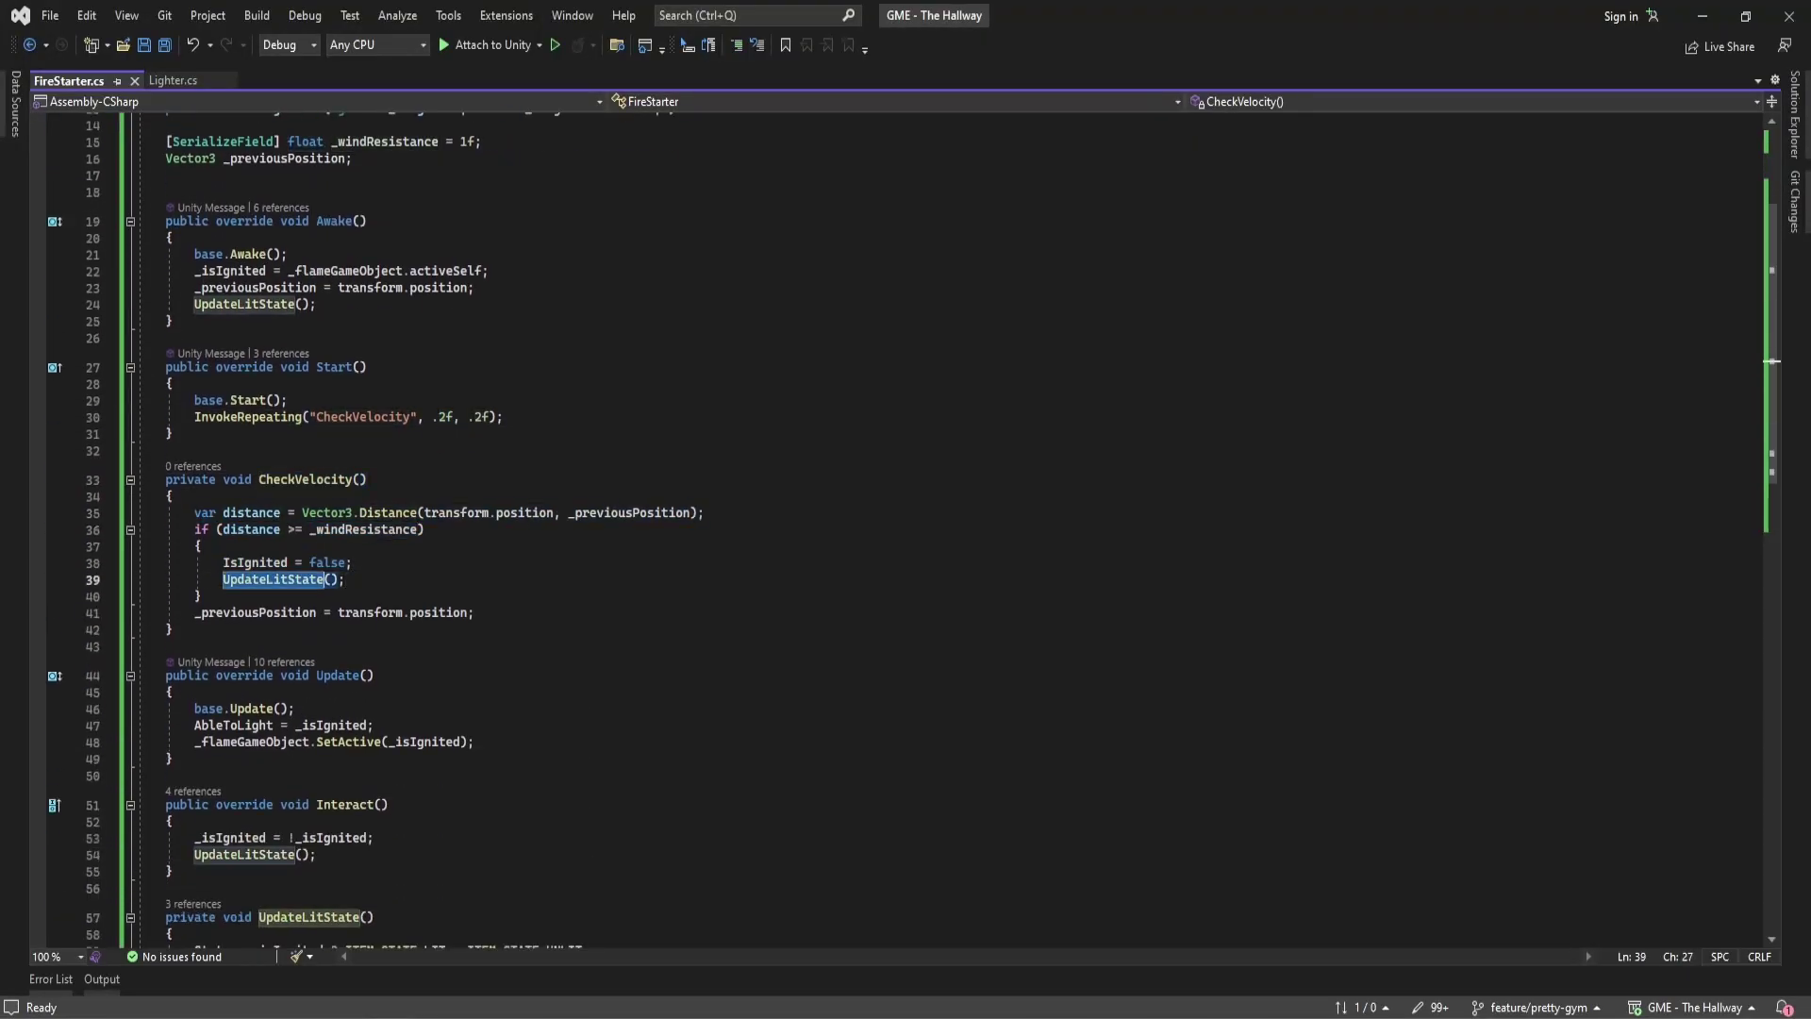
scroll(913, 541, "down", 1)
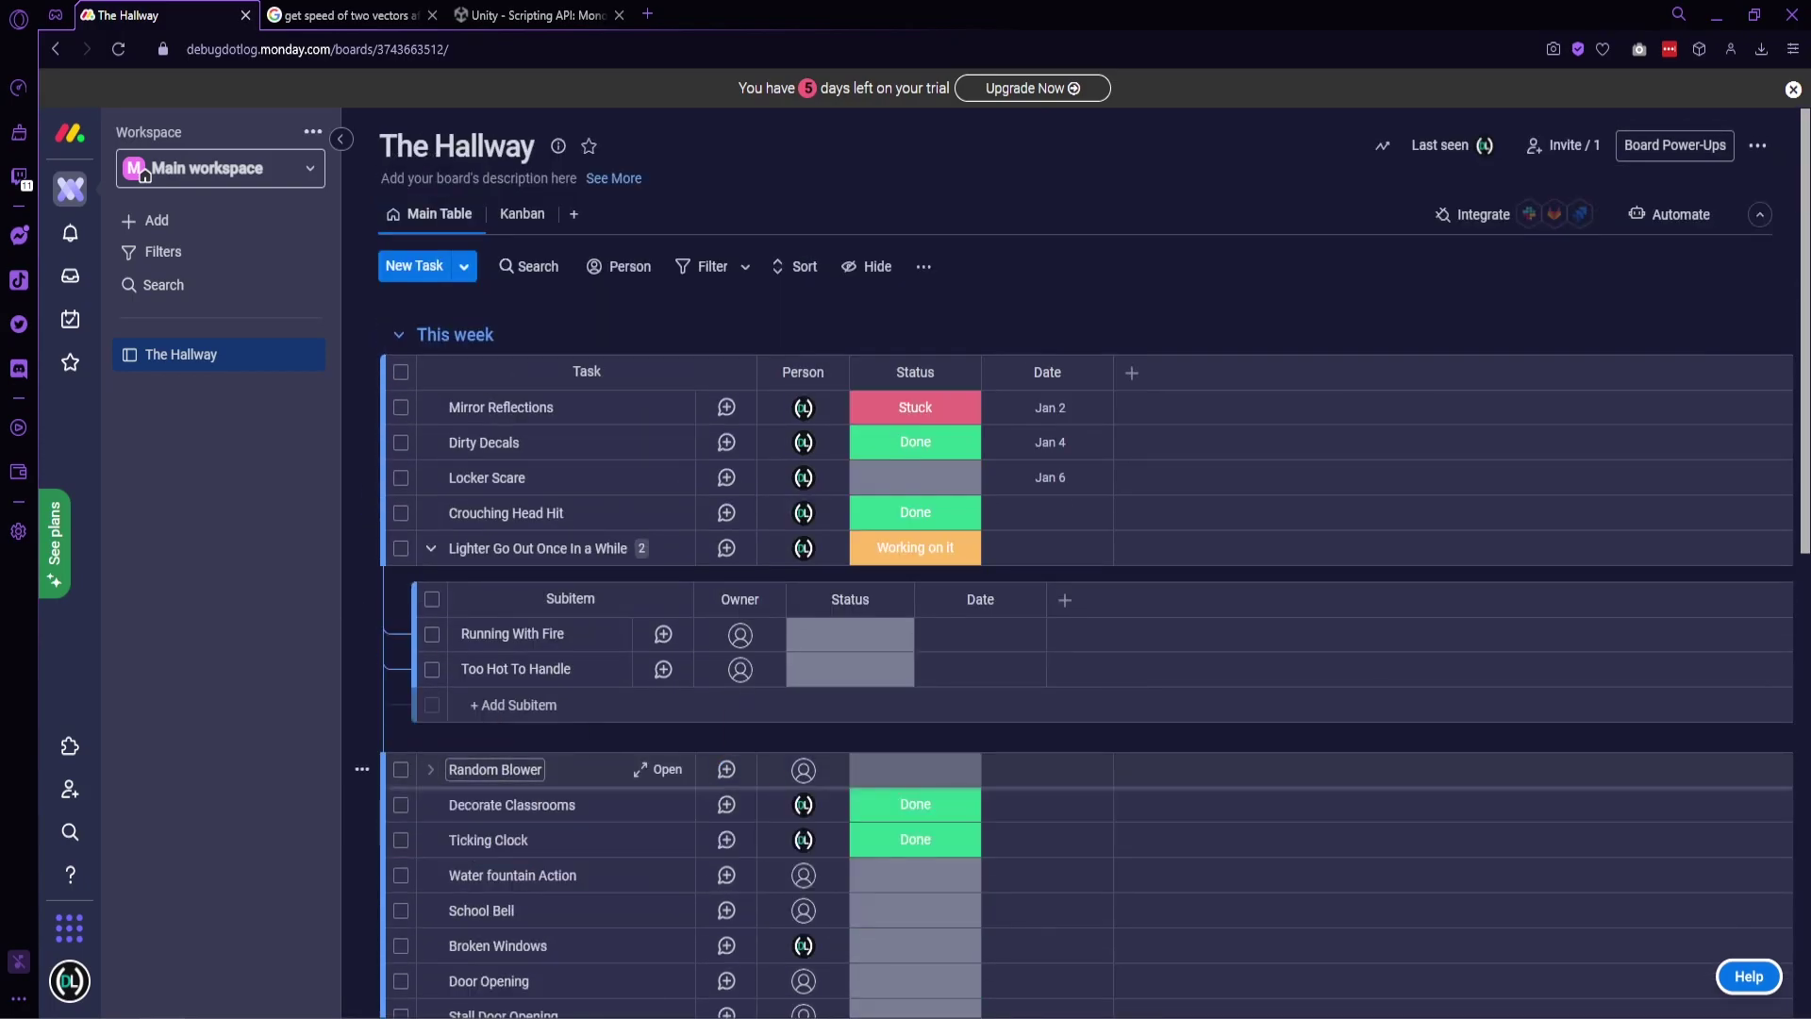
Make Random Blower a subitem of 'Lighter Go Out Once In a While' and open a task's status choices
left_click(401, 770)
left_click(1281, 946)
type("lighter")
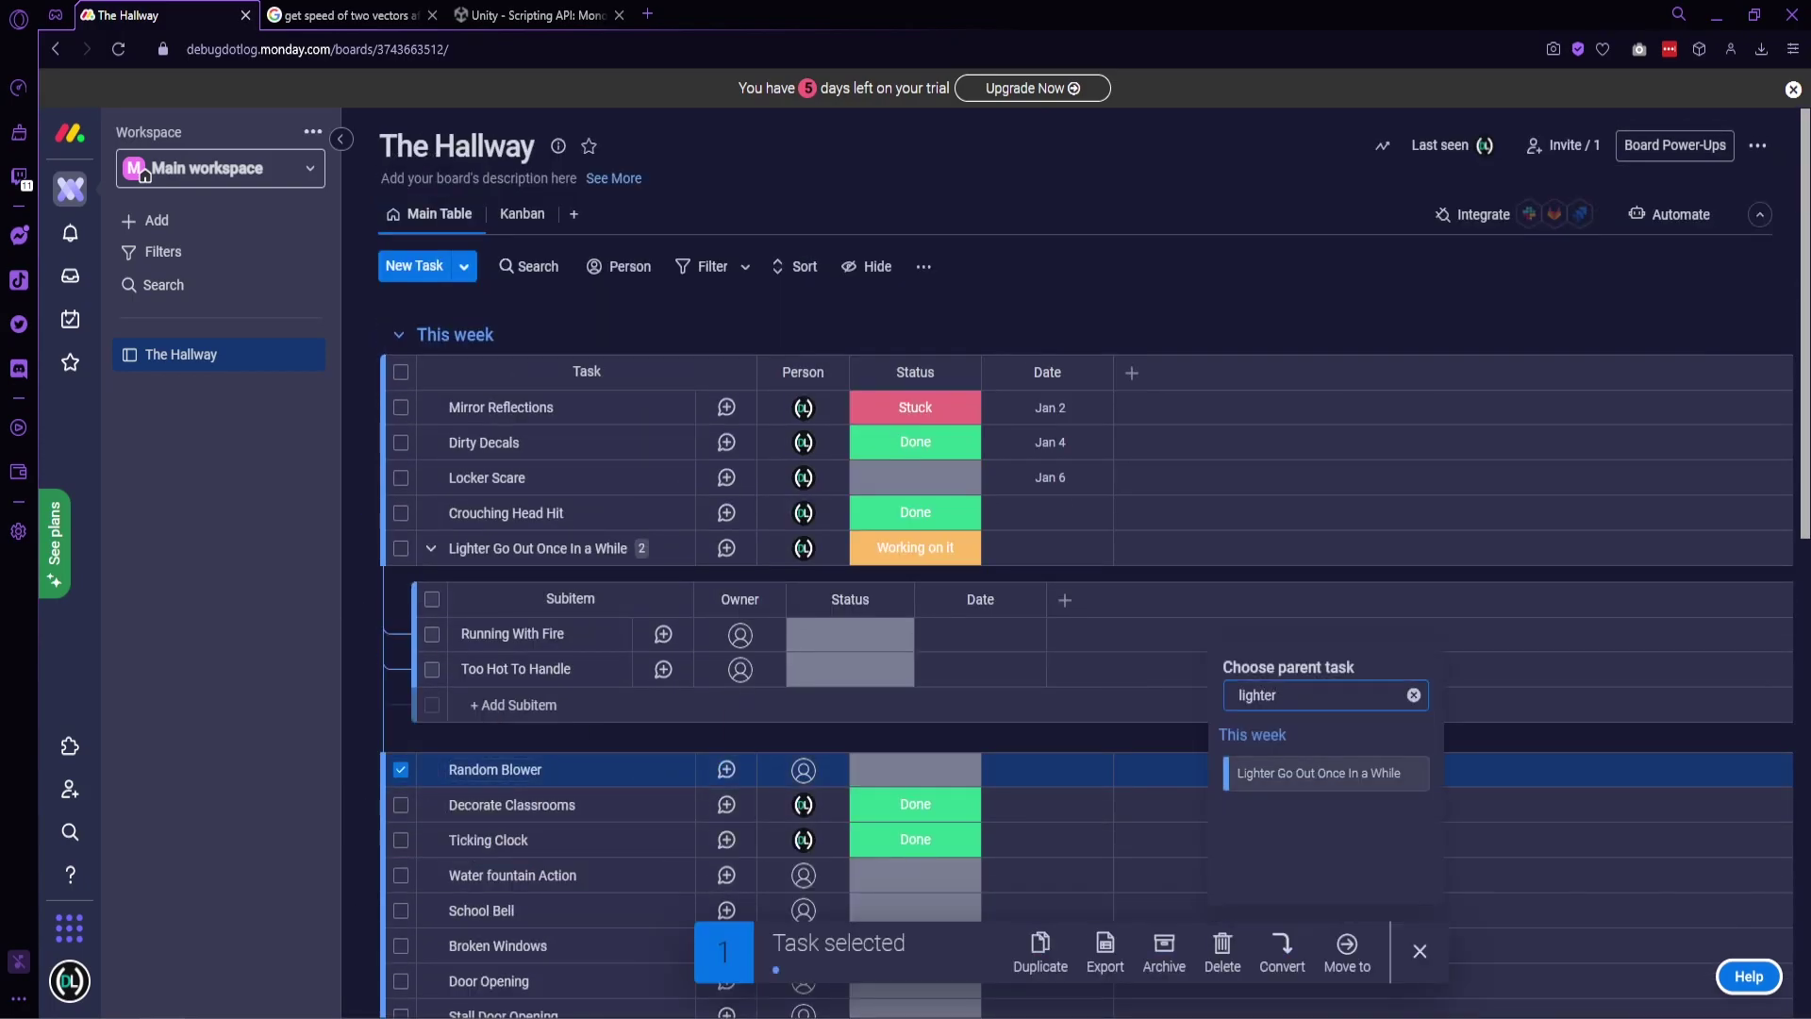
left_click(1314, 768)
left_click(1104, 711)
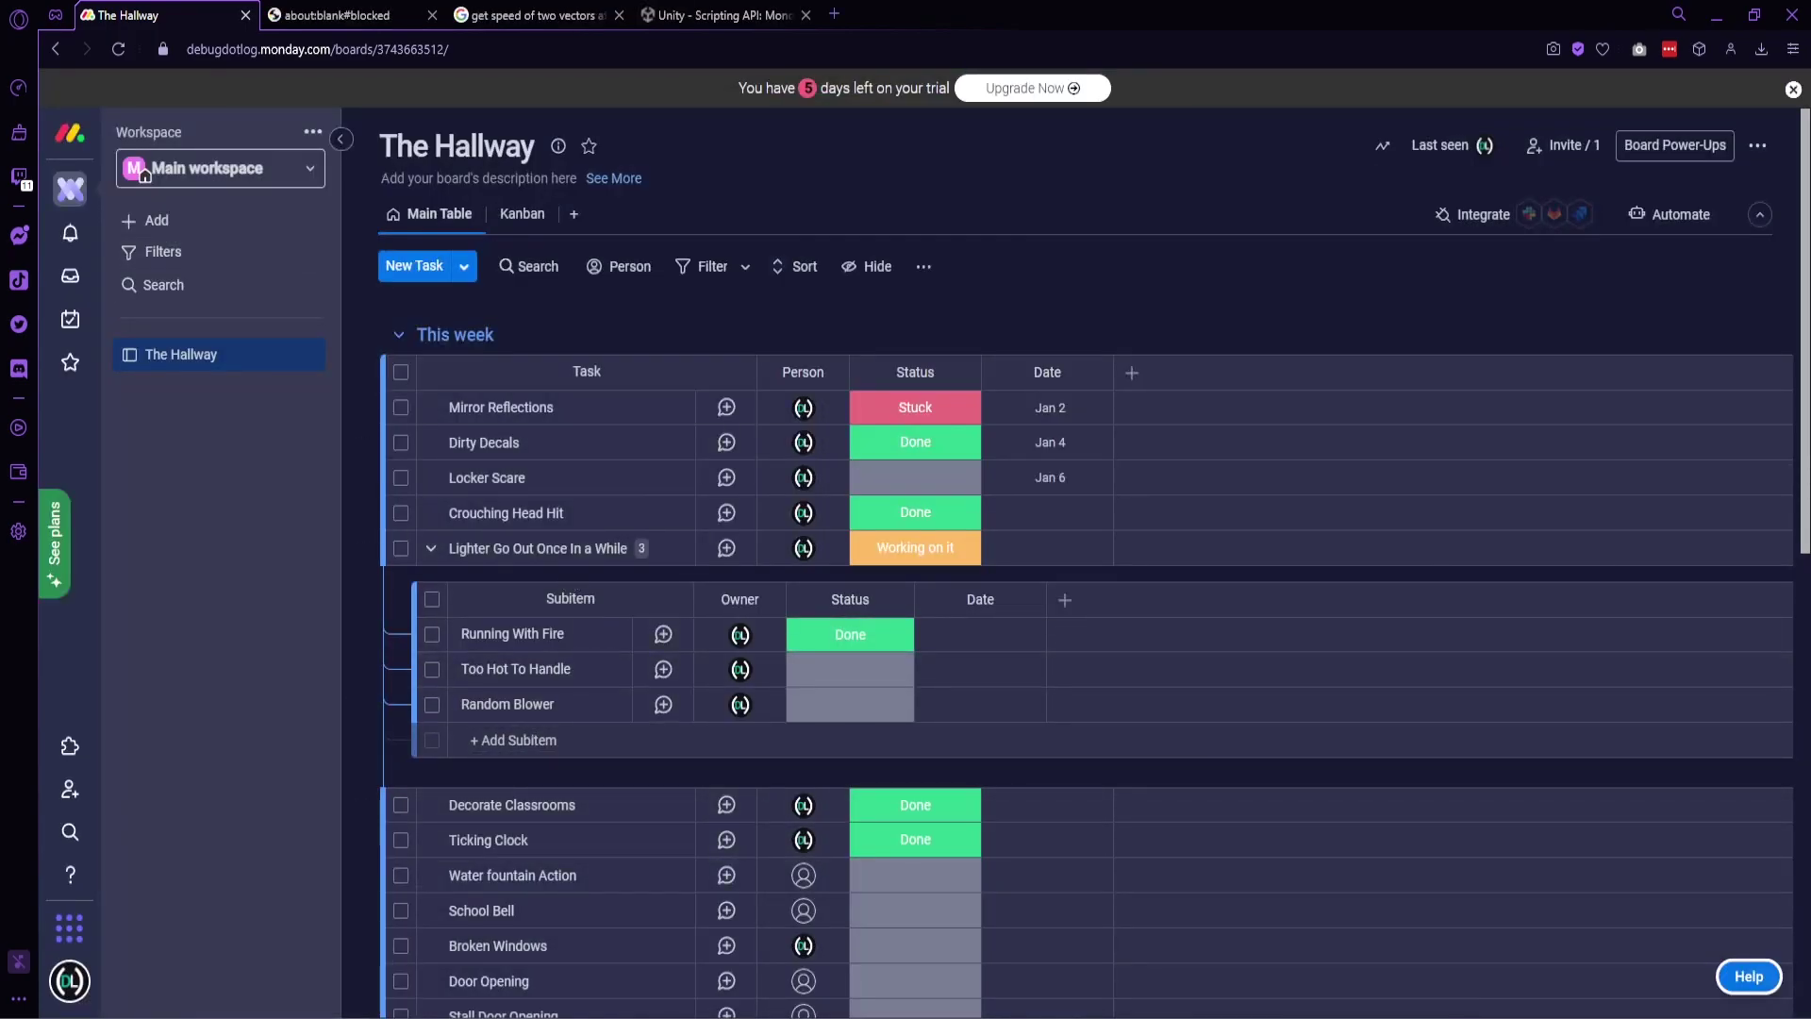
left_click(850, 669)
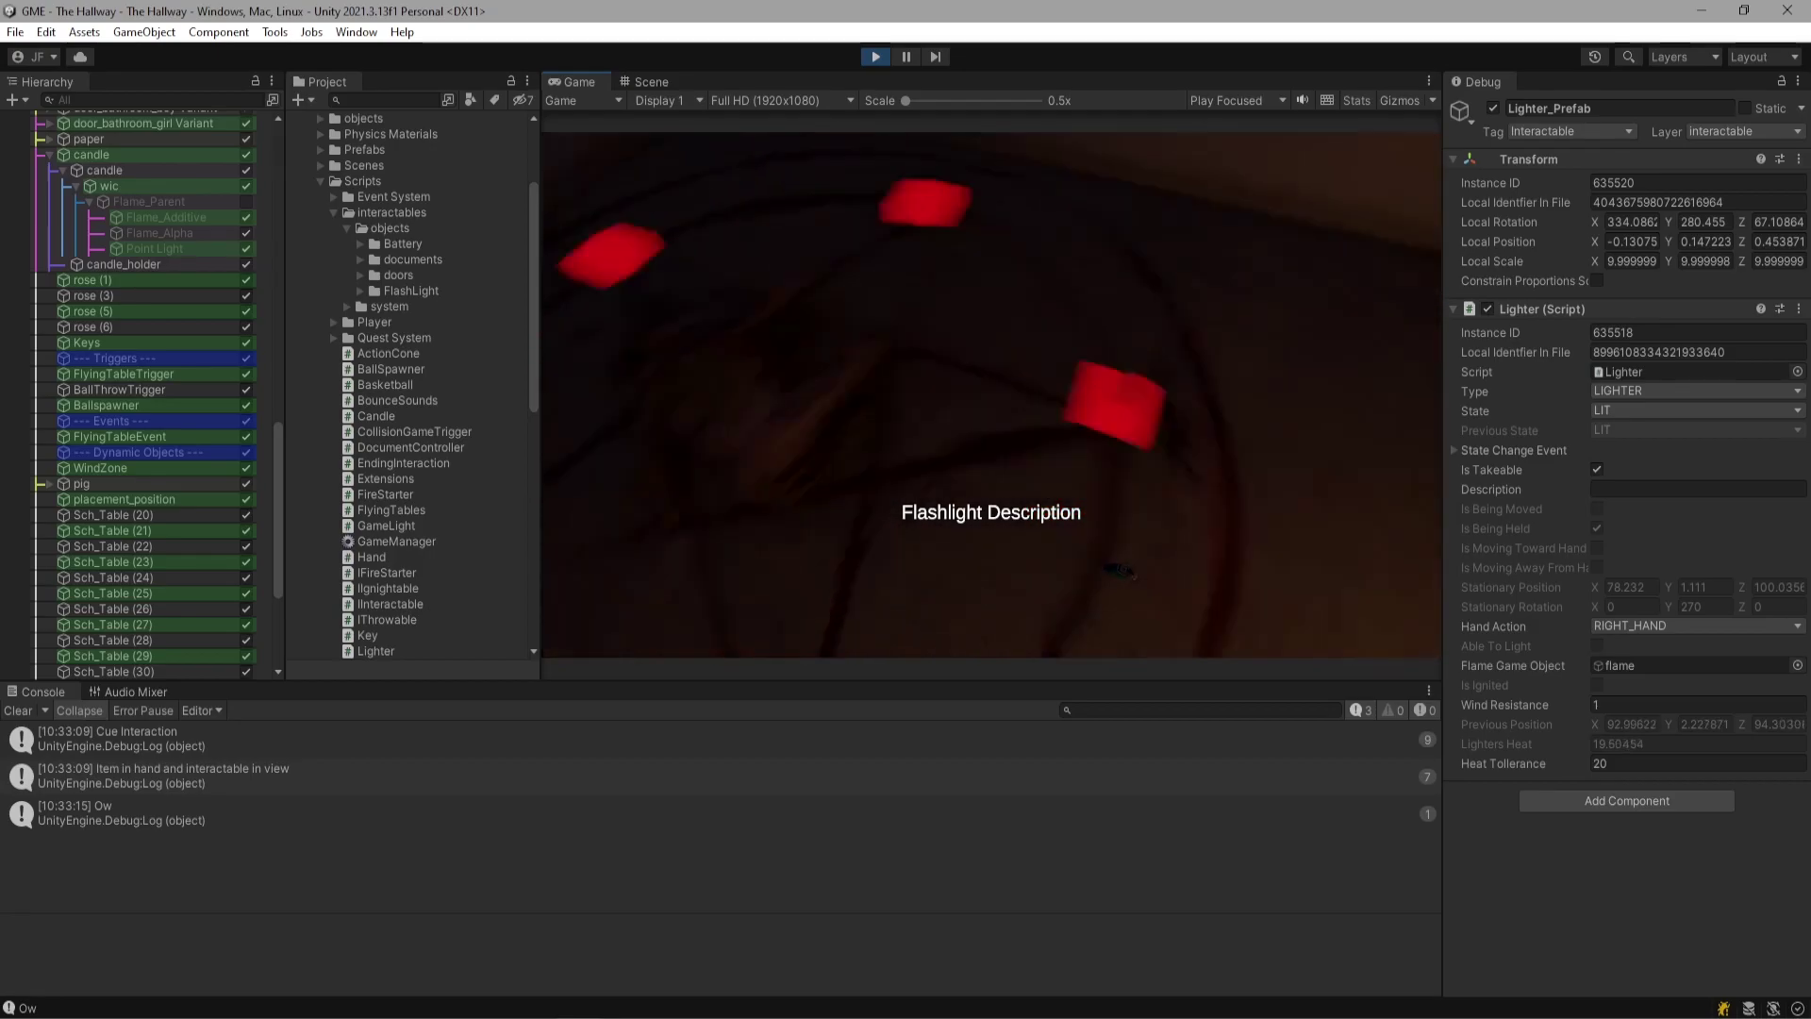
Repeatedly relight the held lighter and swing the view fast to check the flame blows out
key("e")
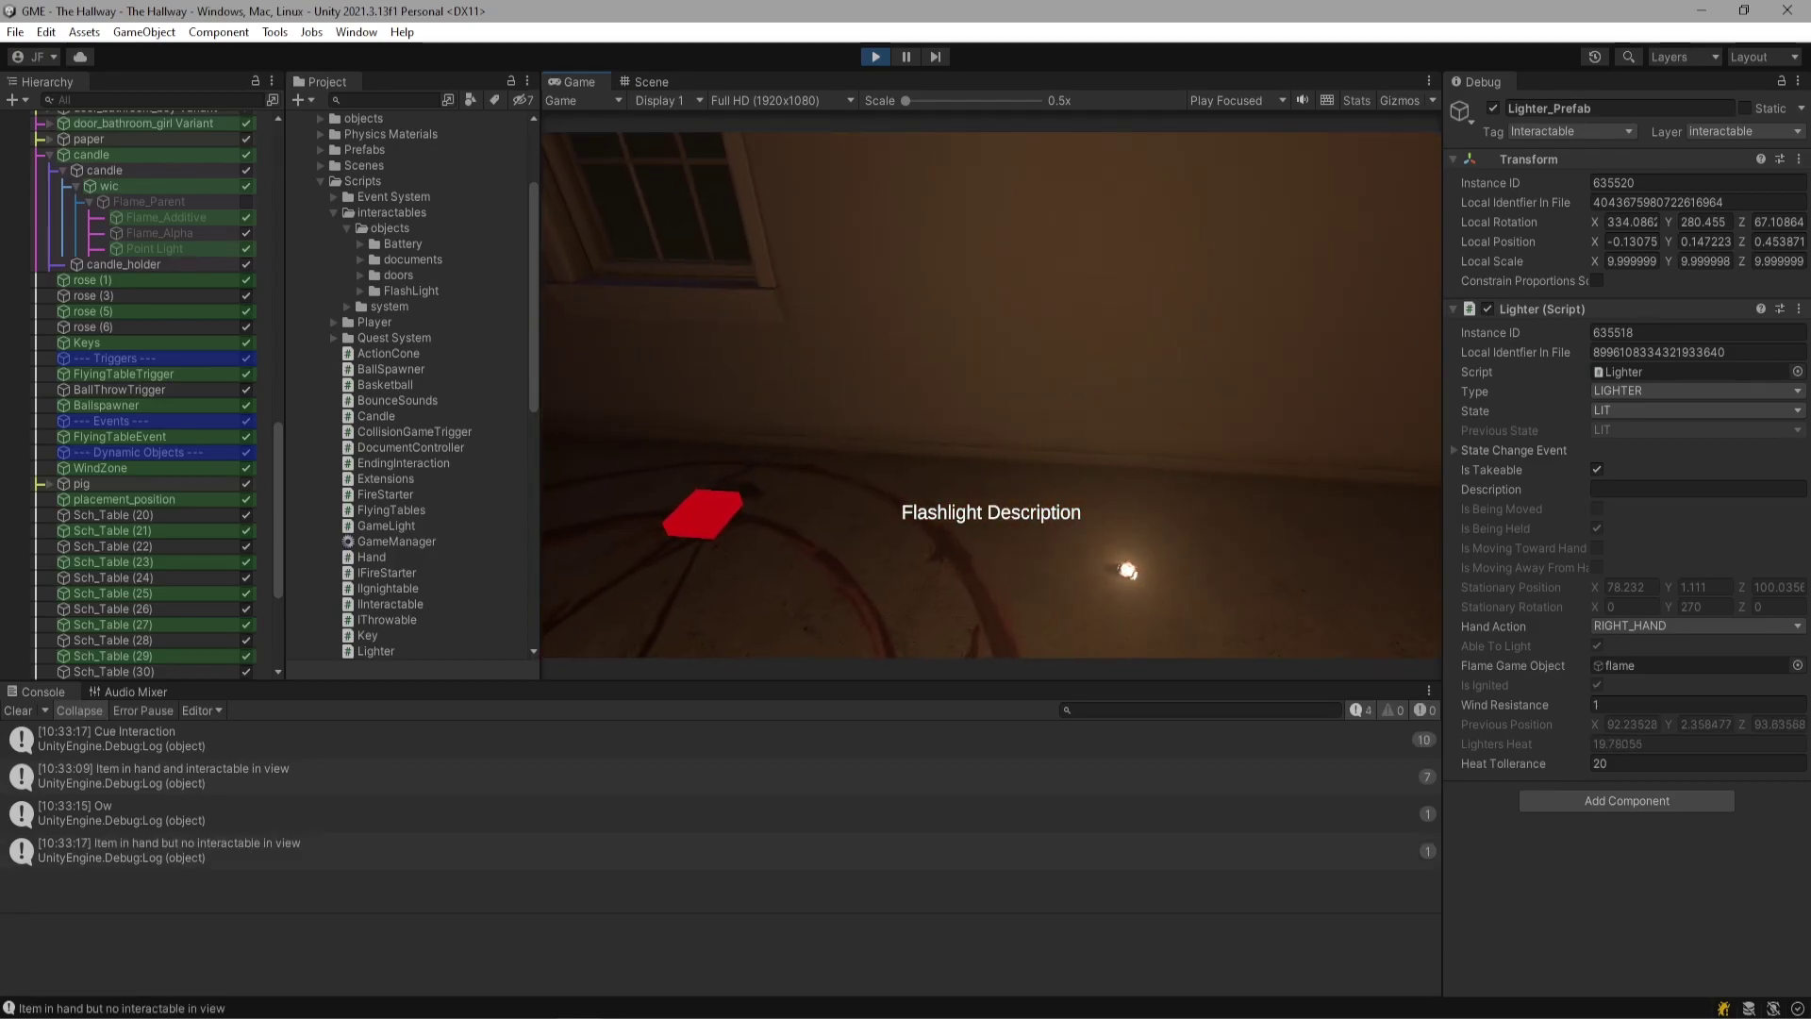
key("e")
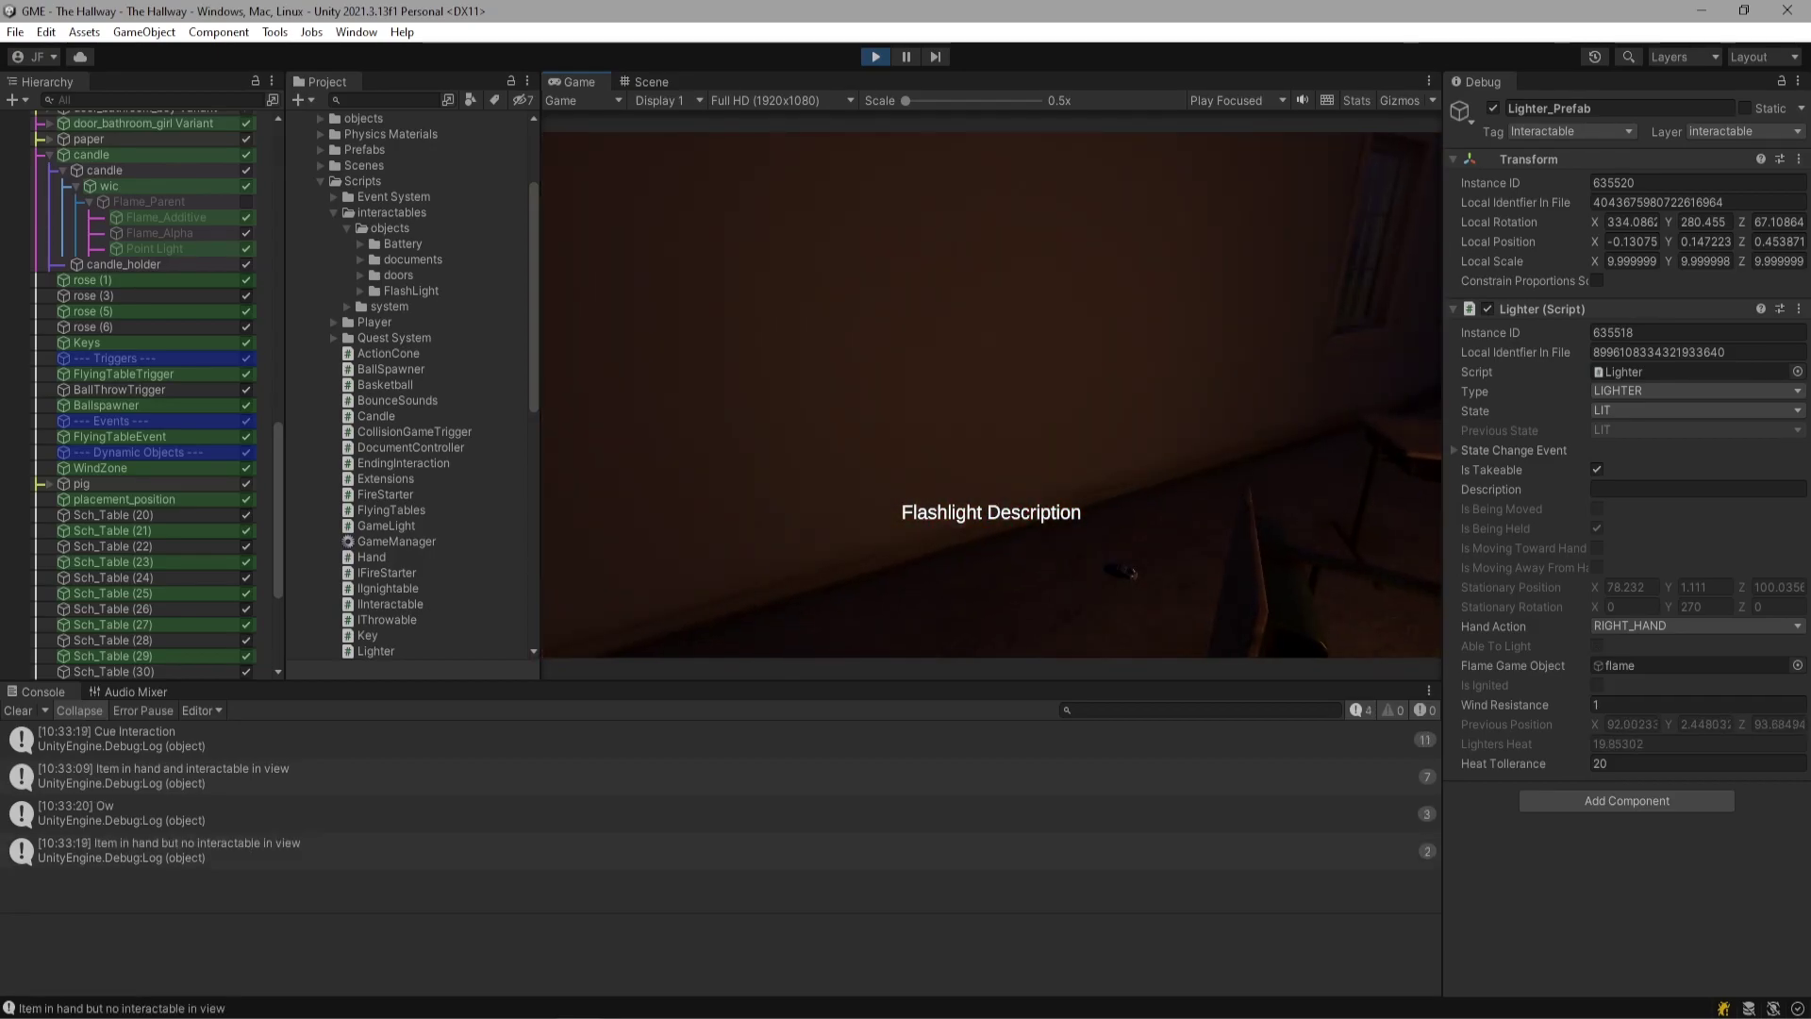
key("e")
key("e")
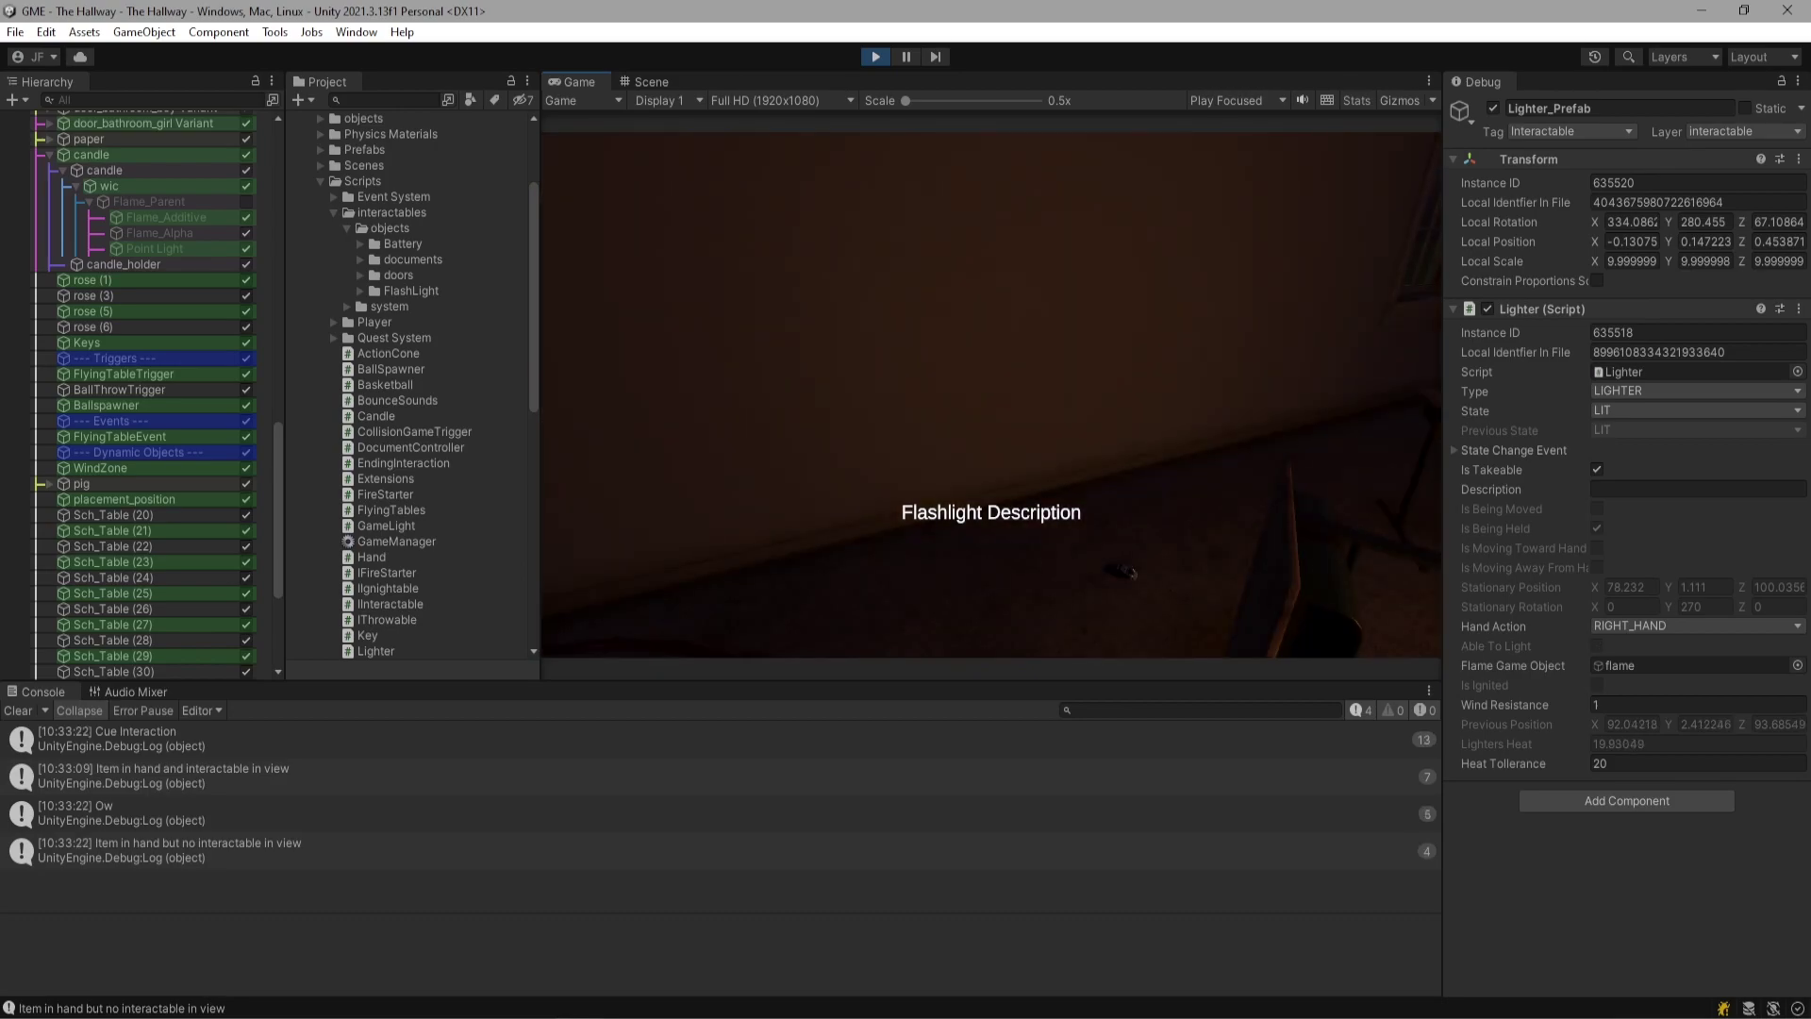
key("e")
key("e")
key("e")
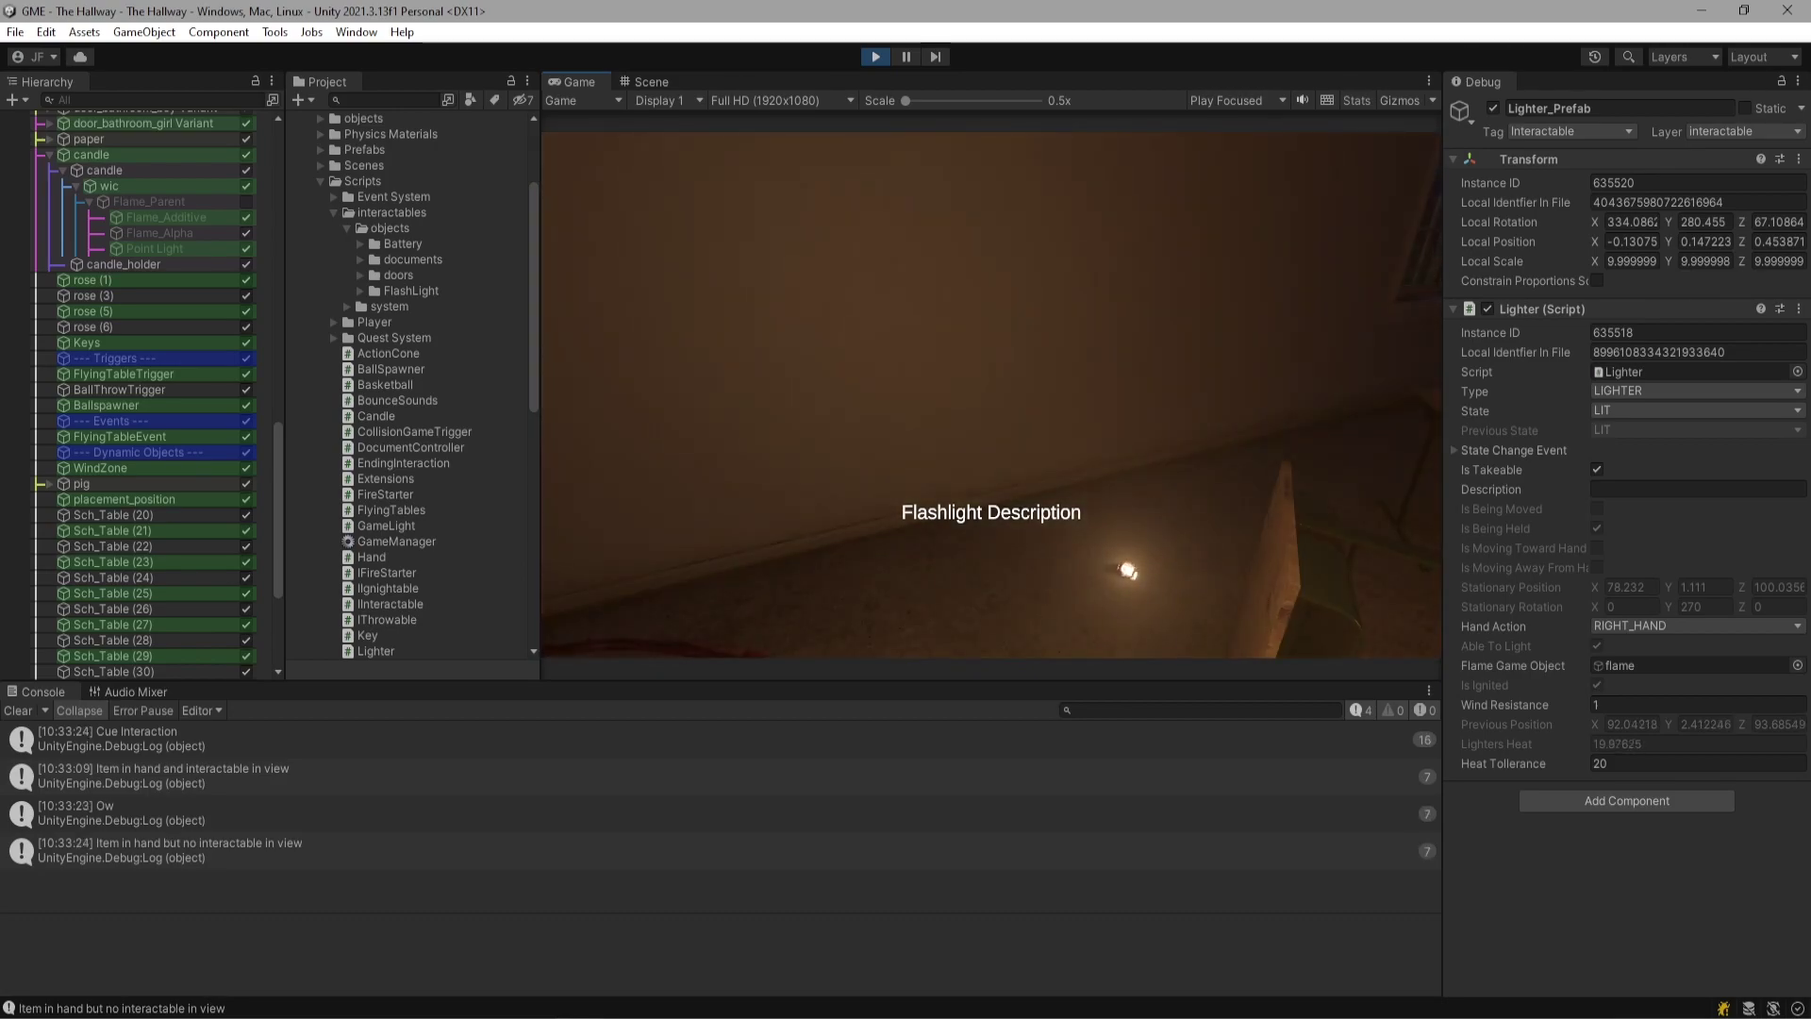